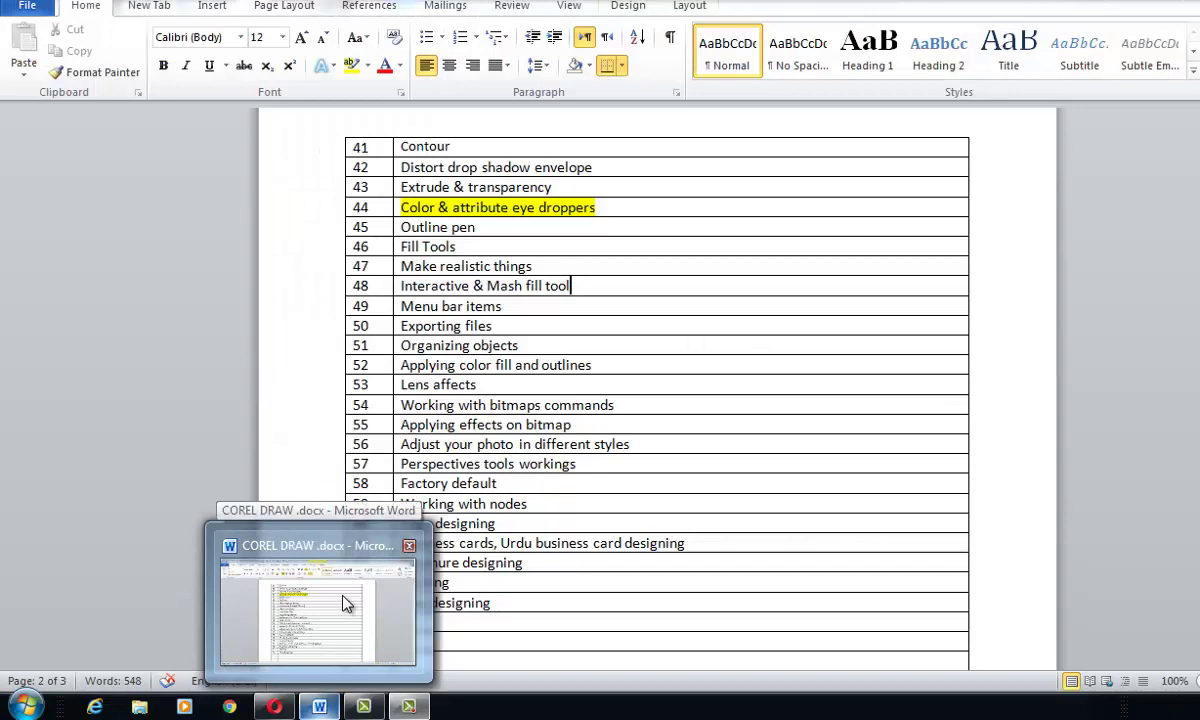
pyautogui.click(345, 603)
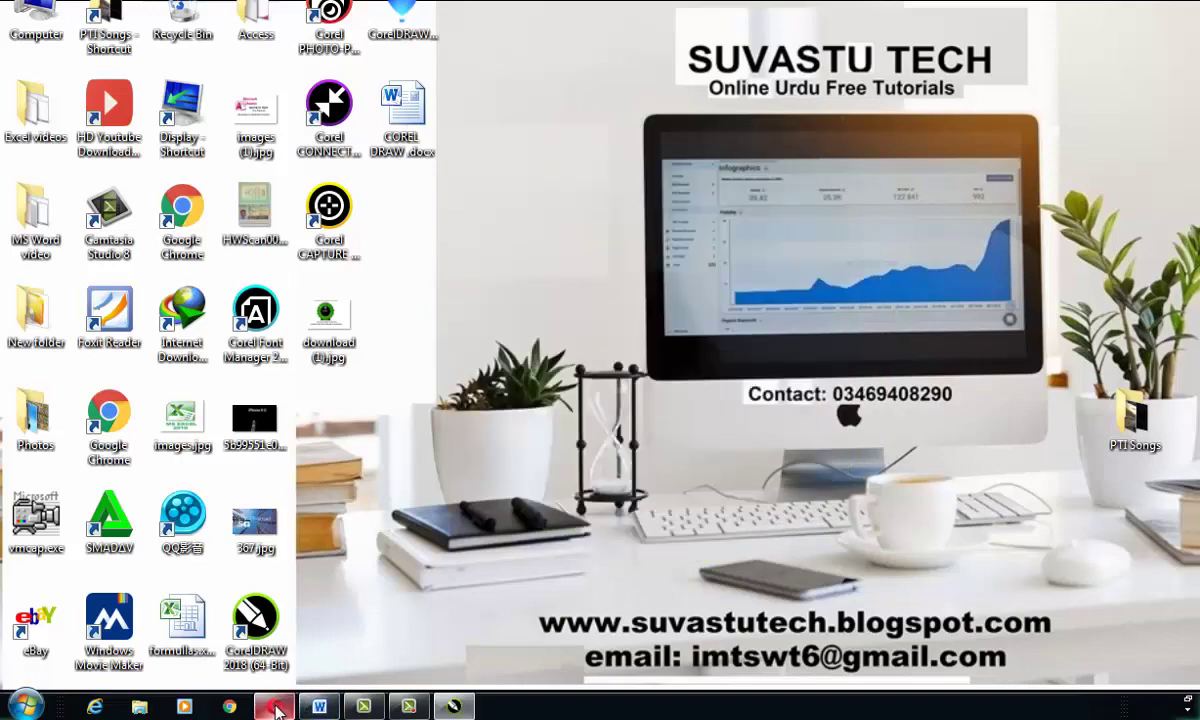
pyautogui.moveTo(278, 710)
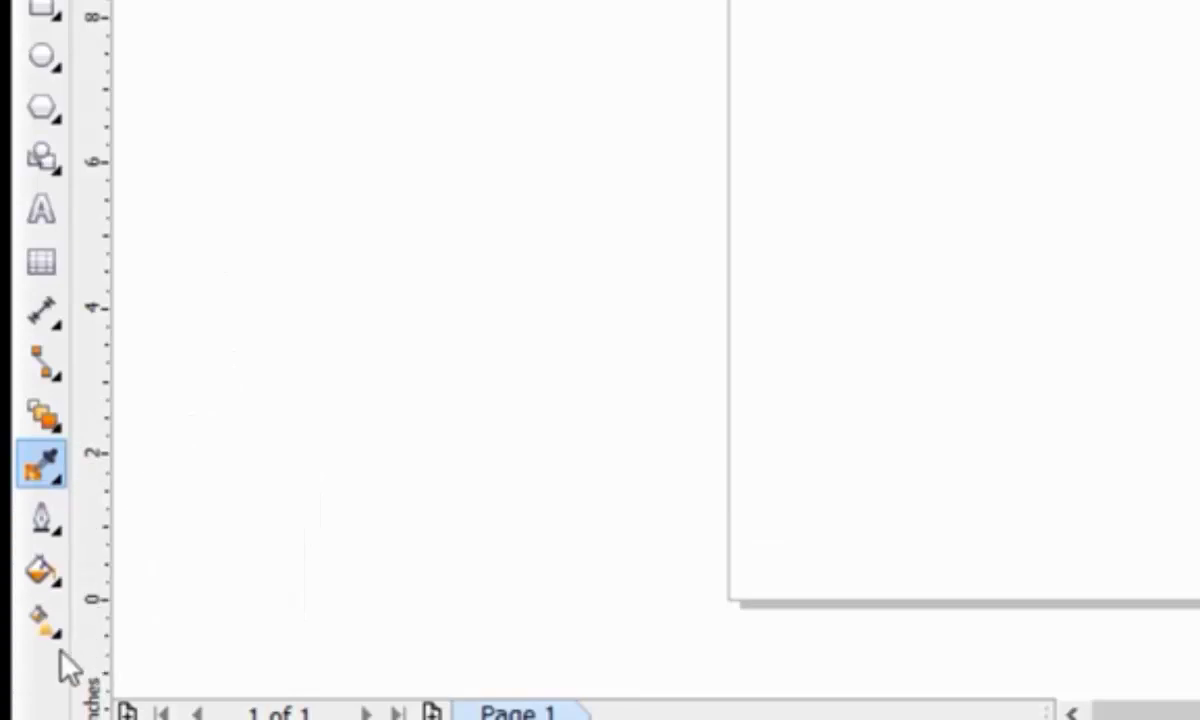
pyautogui.click(52, 488)
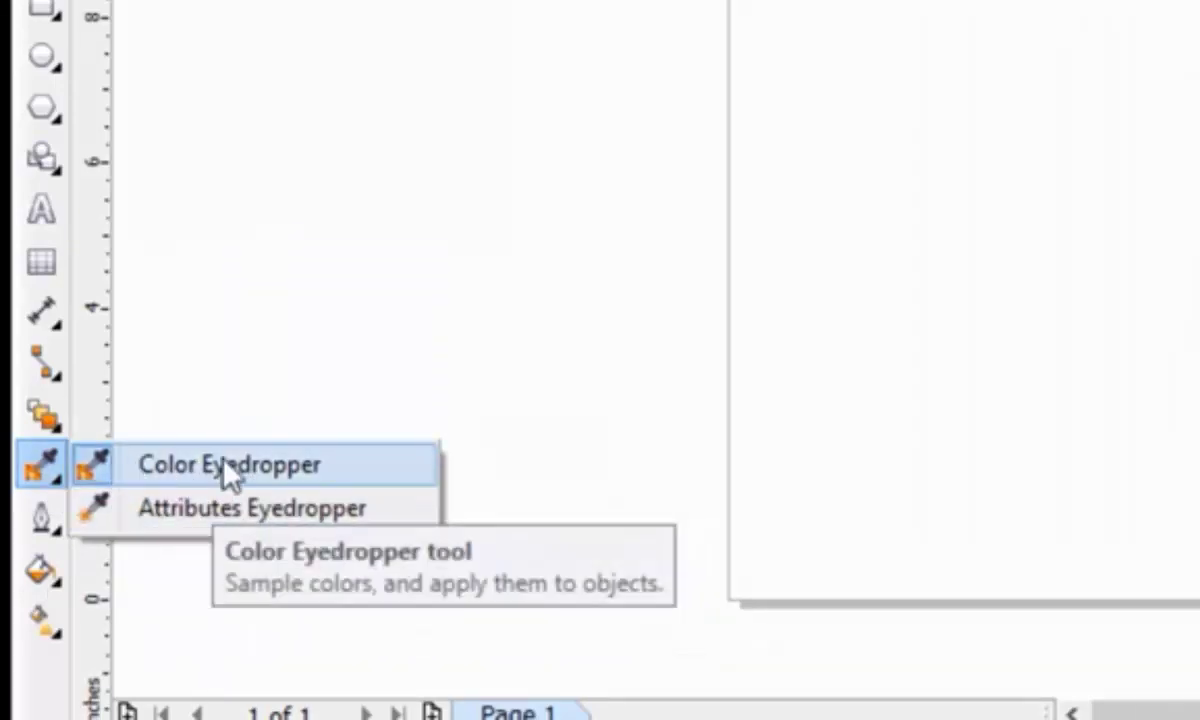
pyautogui.click(225, 478)
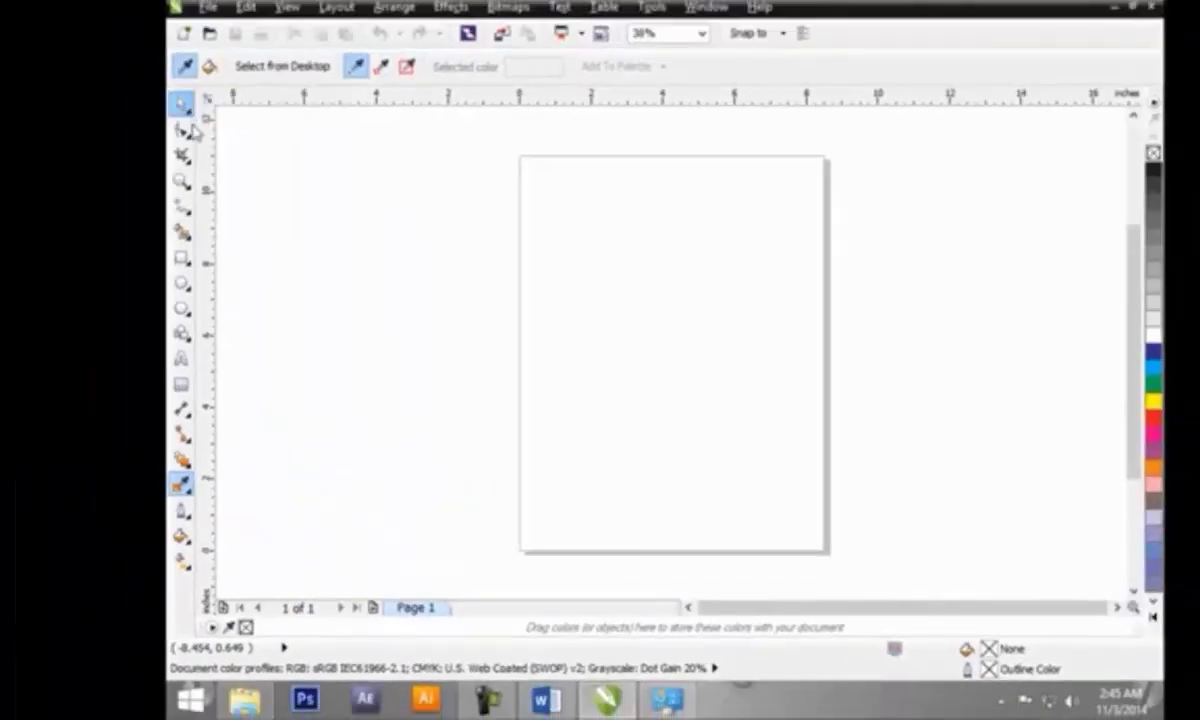
pyautogui.press('space')
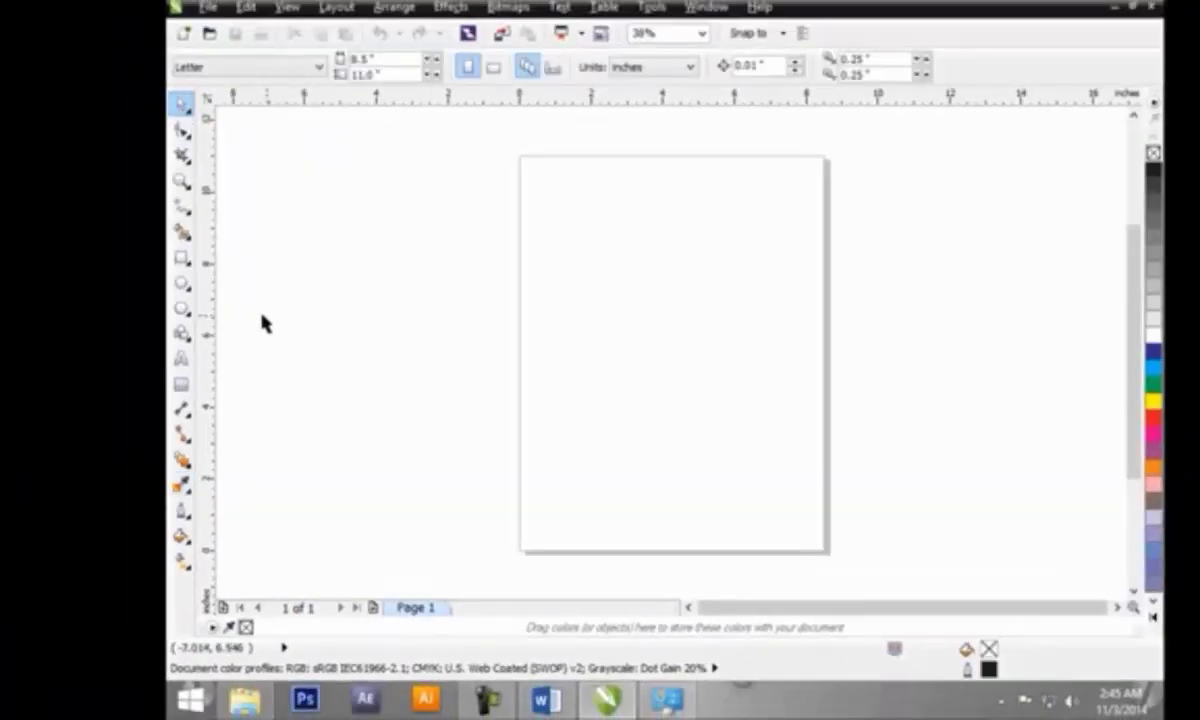
# Draw a square about 3.7 inches wide across the page's left edge and fill it with cyan (C100 M0 Y0 K0)
pyautogui.click(181, 257)
pyautogui.moveTo(401, 281); pyautogui.dragTo(537, 414)
pyautogui.click(1153, 367)
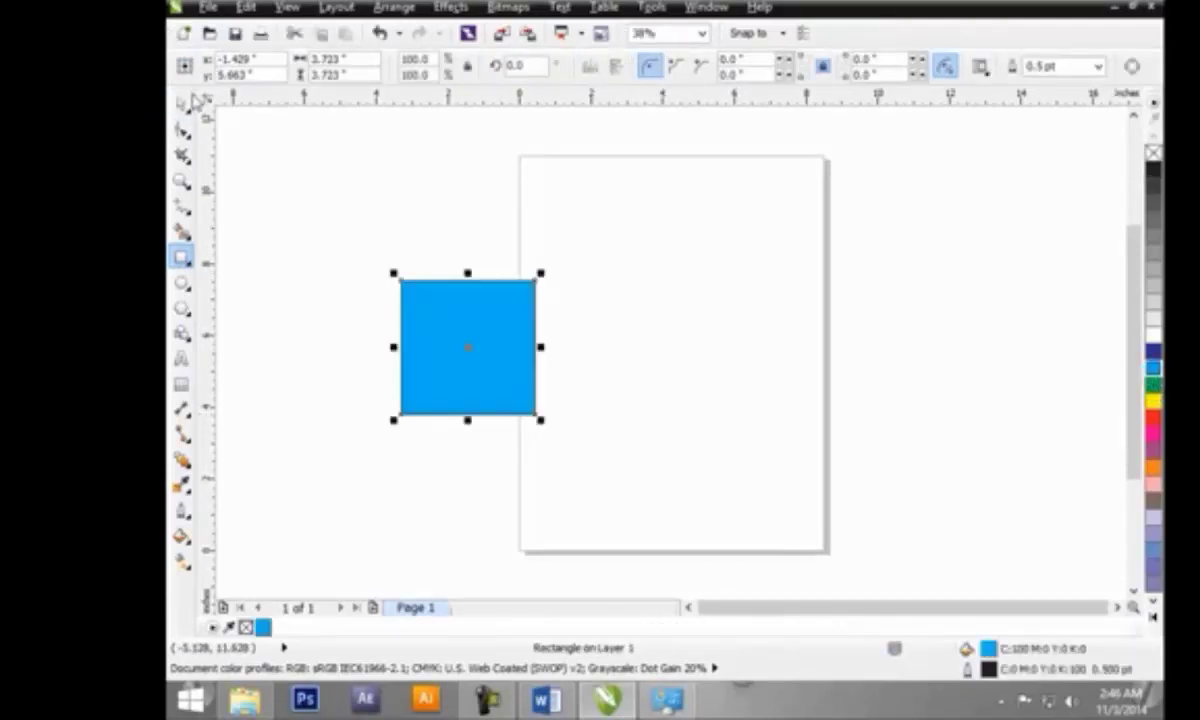
# Move the cyan square into the right half of the page, centred at about X 6.1, Y 6.3 inches
pyautogui.click(182, 103)
pyautogui.click(779, 377)
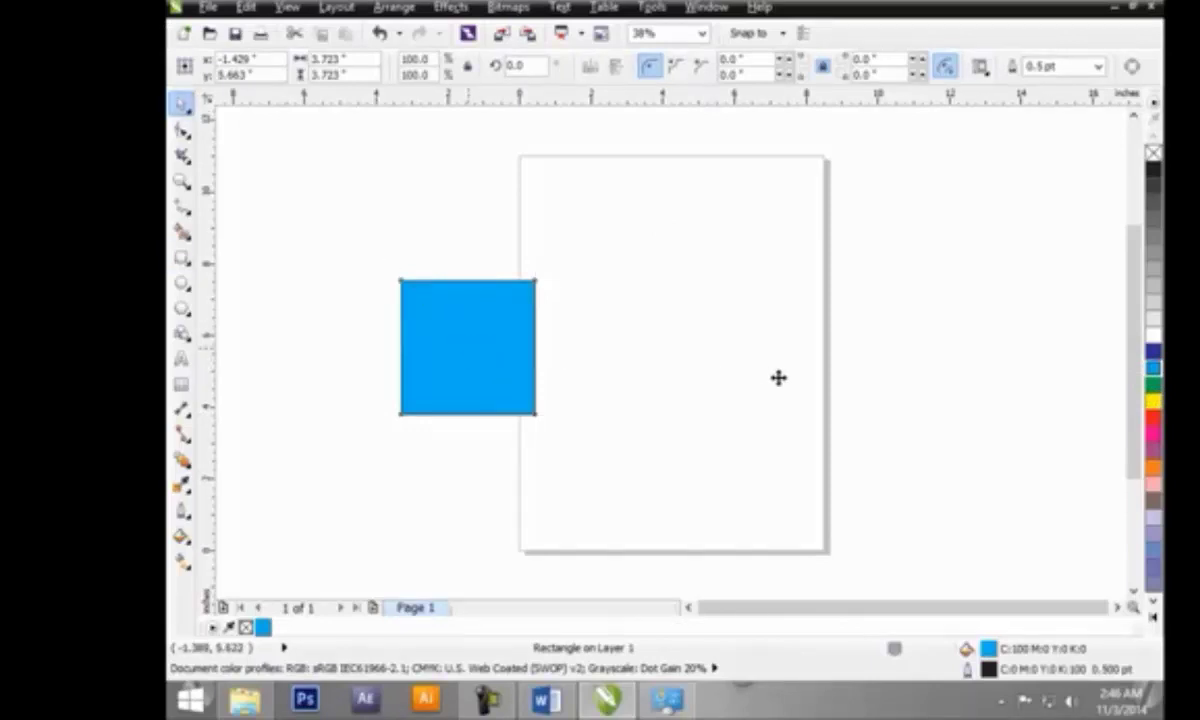
pyautogui.moveTo(779, 377); pyautogui.dragTo(724, 326)
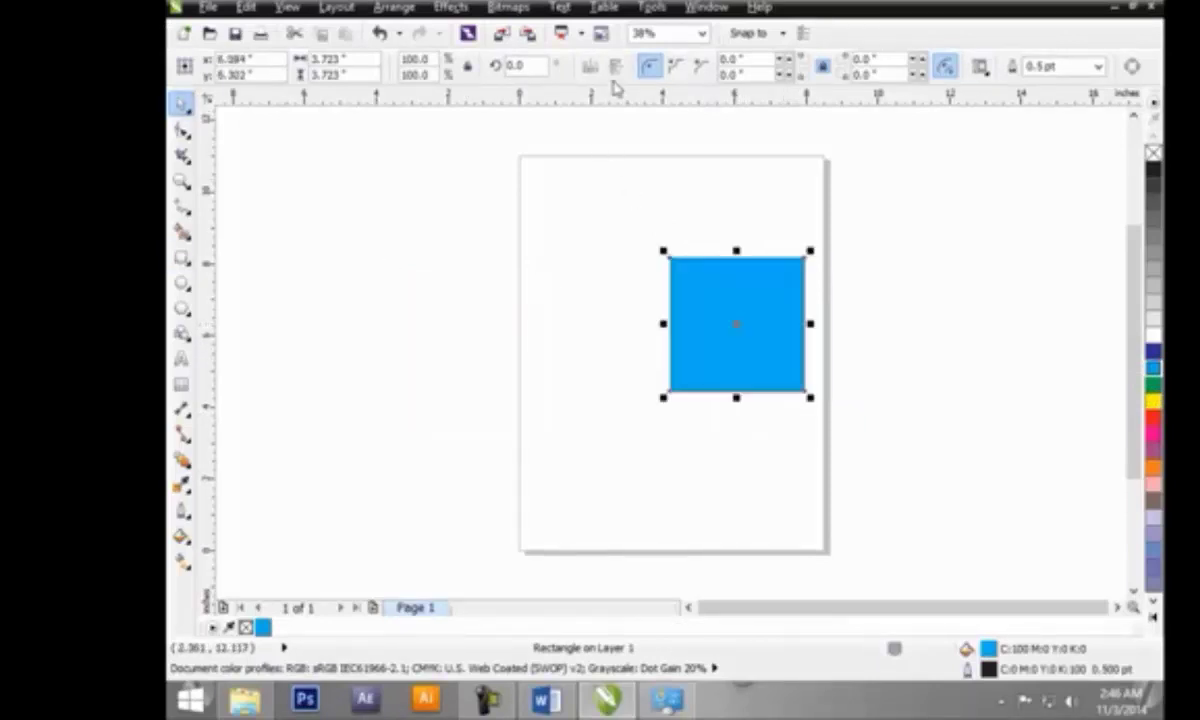
# Set the page to landscape orientation and move the square to about X 7.8, Y 4.6 inches
pyautogui.click(407, 161)
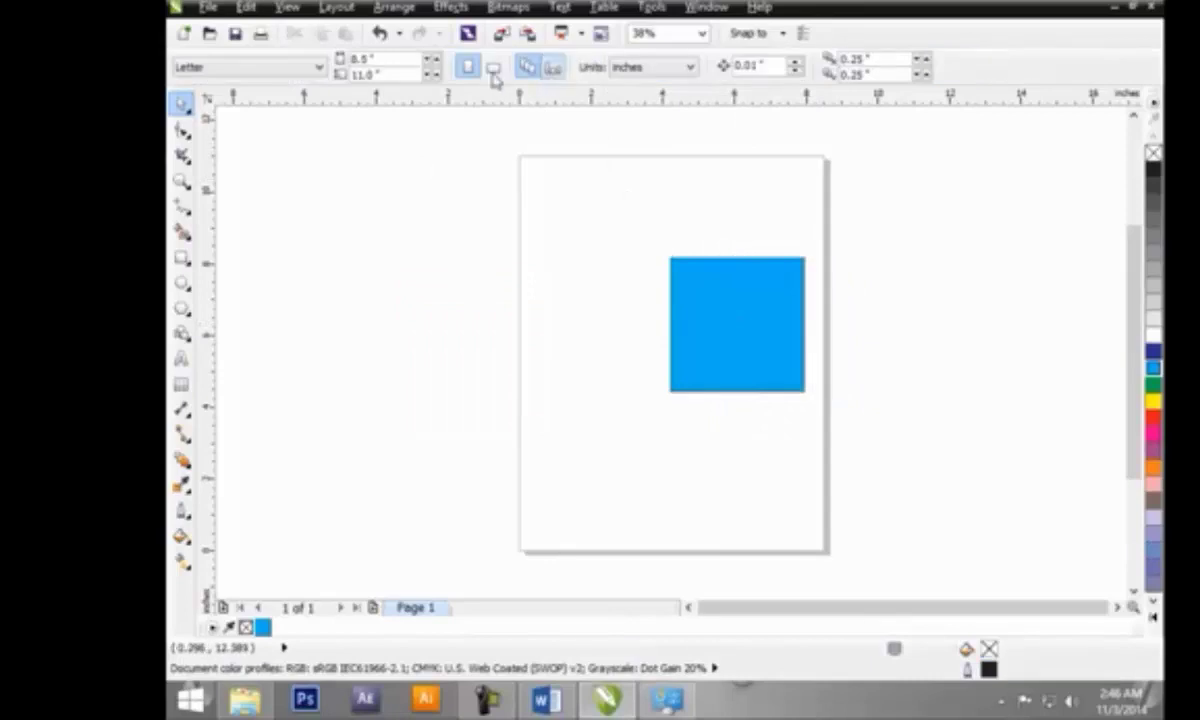
pyautogui.click(493, 72)
pyautogui.moveTo(737, 346); pyautogui.dragTo(754, 362)
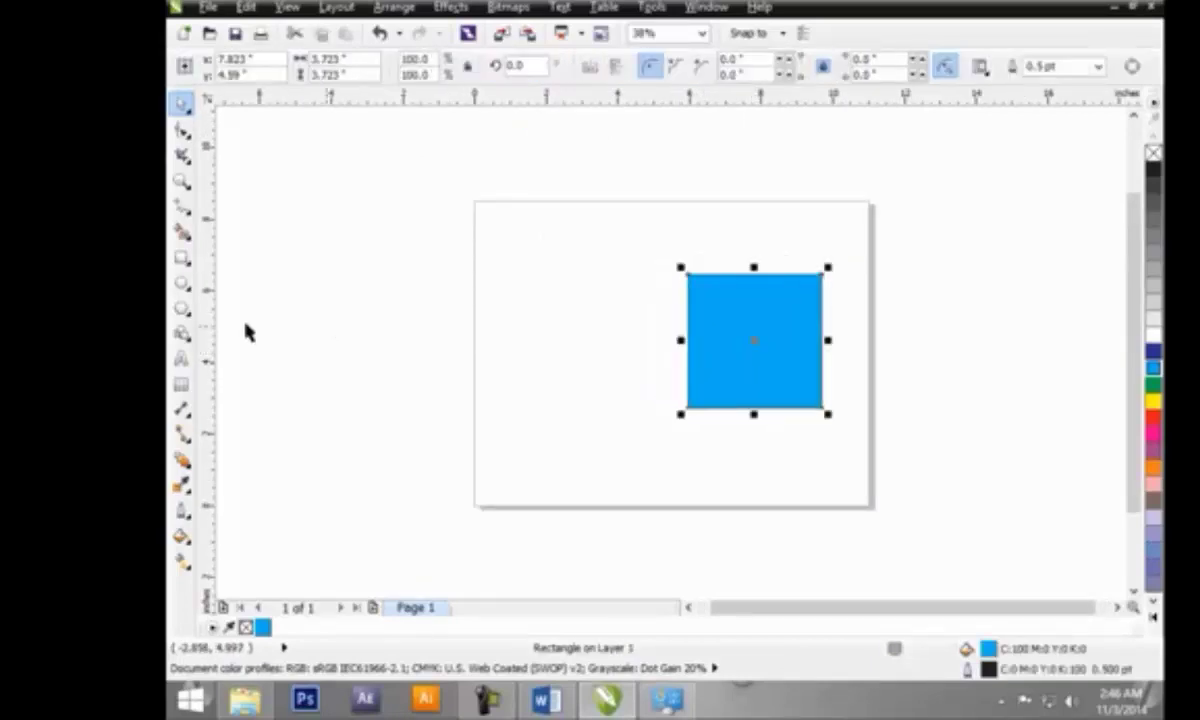
# Draw a circle about 4 inches wide beside the square and fill it with the square's cyan using the Color Eyedropper
pyautogui.click(182, 283)
pyautogui.moveTo(493, 281); pyautogui.dragTo(641, 430)
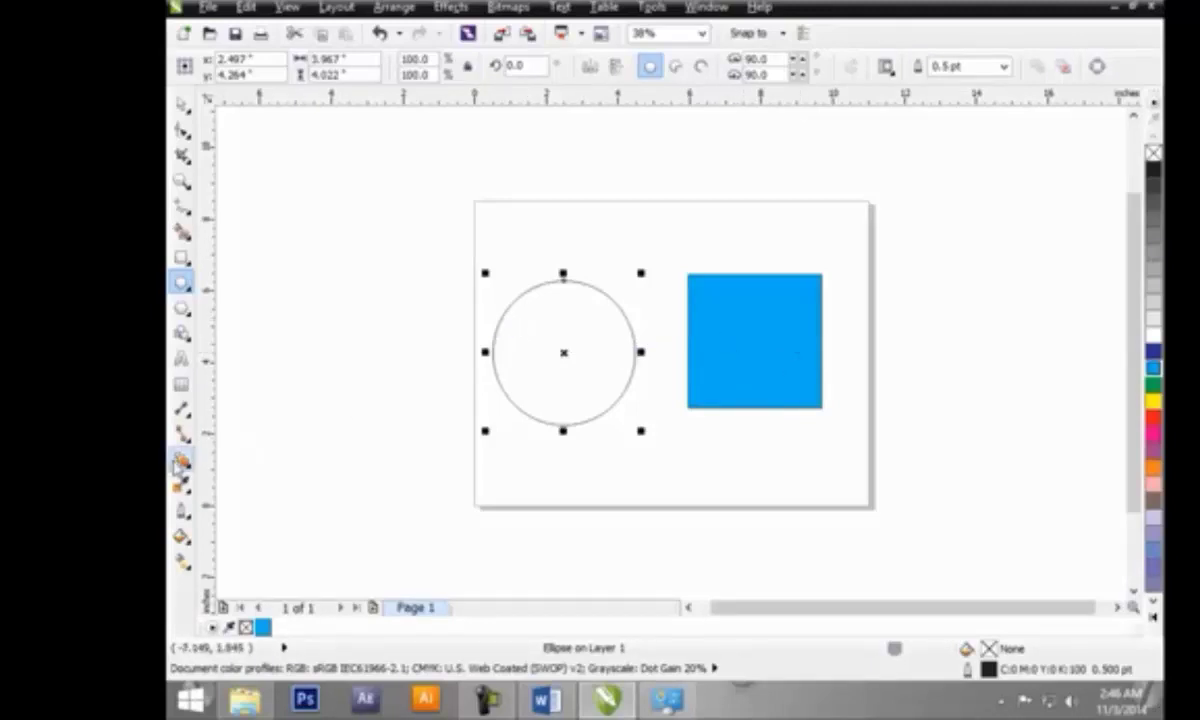
pyautogui.click(182, 462)
pyautogui.moveTo(182, 485)
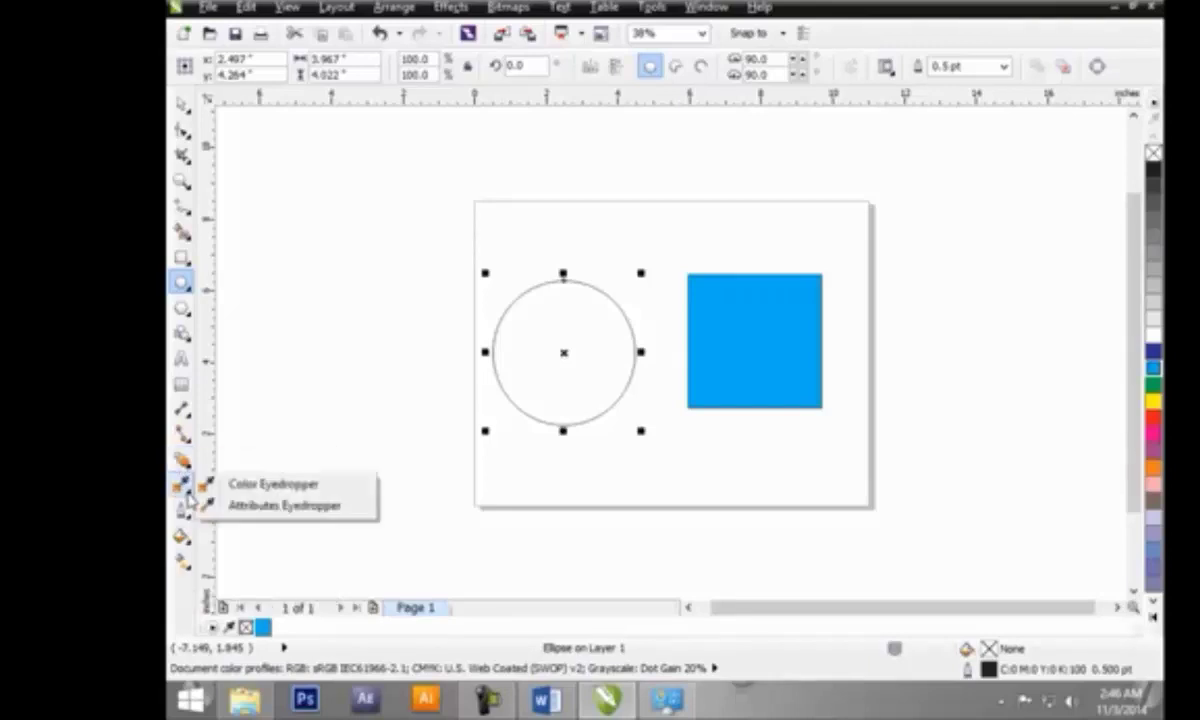
pyautogui.click(300, 485)
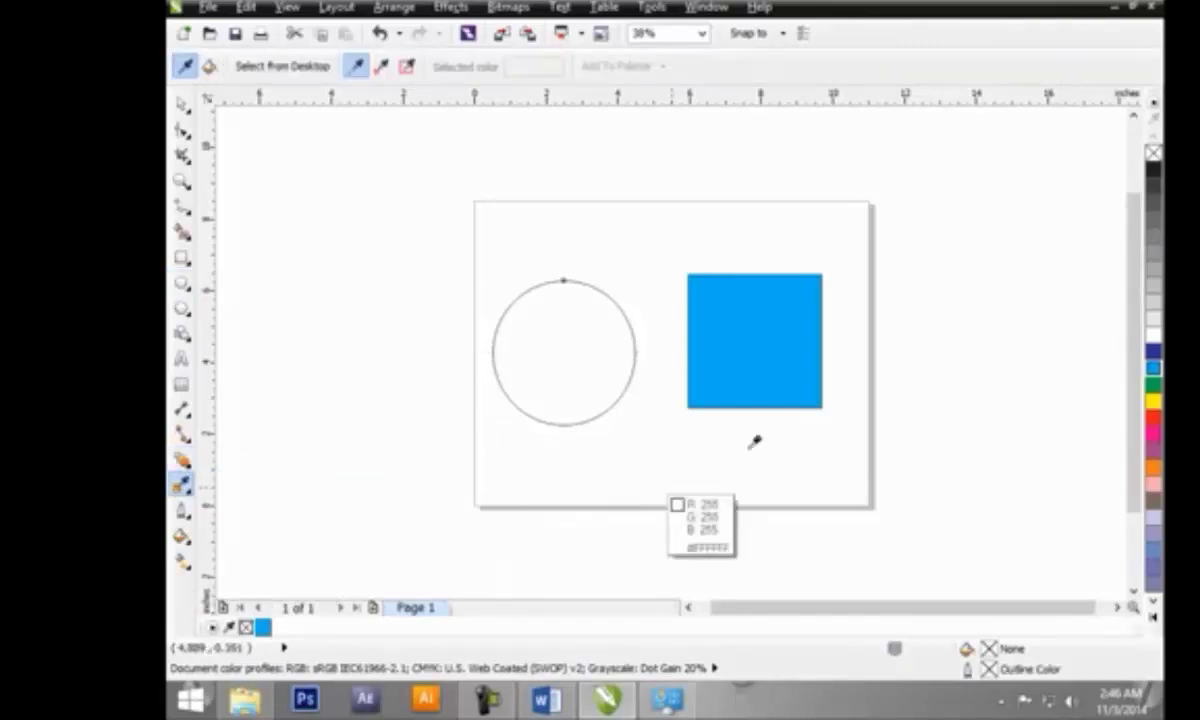
pyautogui.click(796, 350)
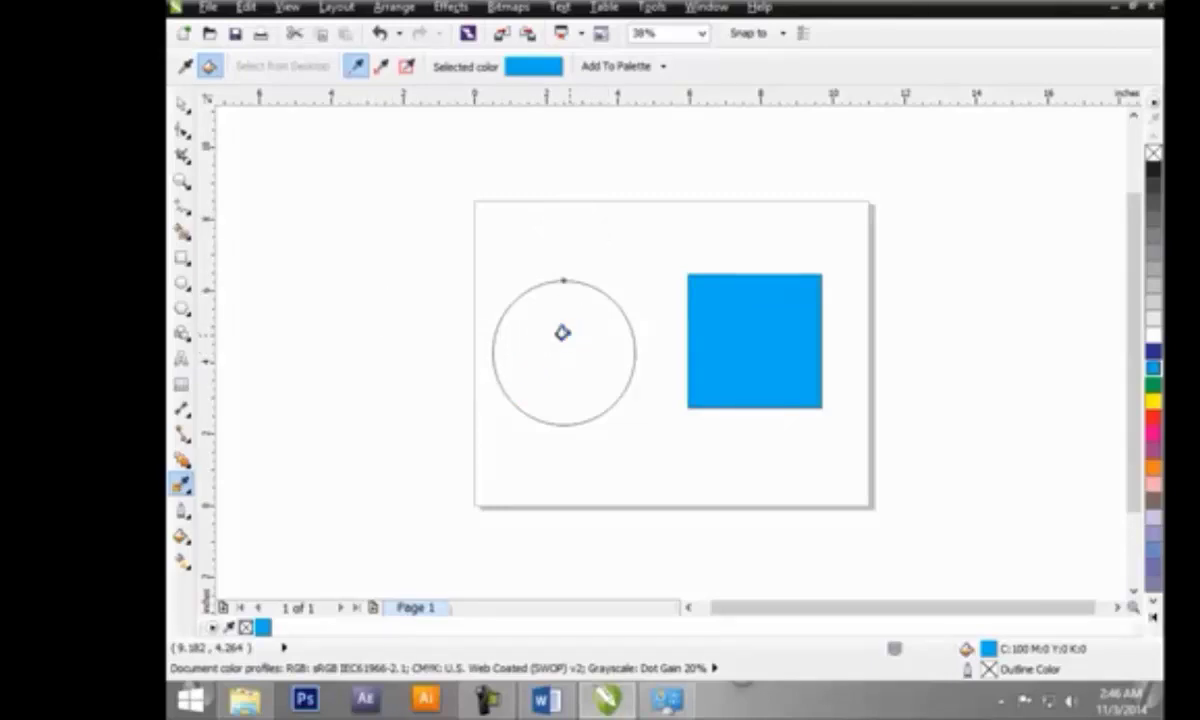
pyautogui.click(562, 332)
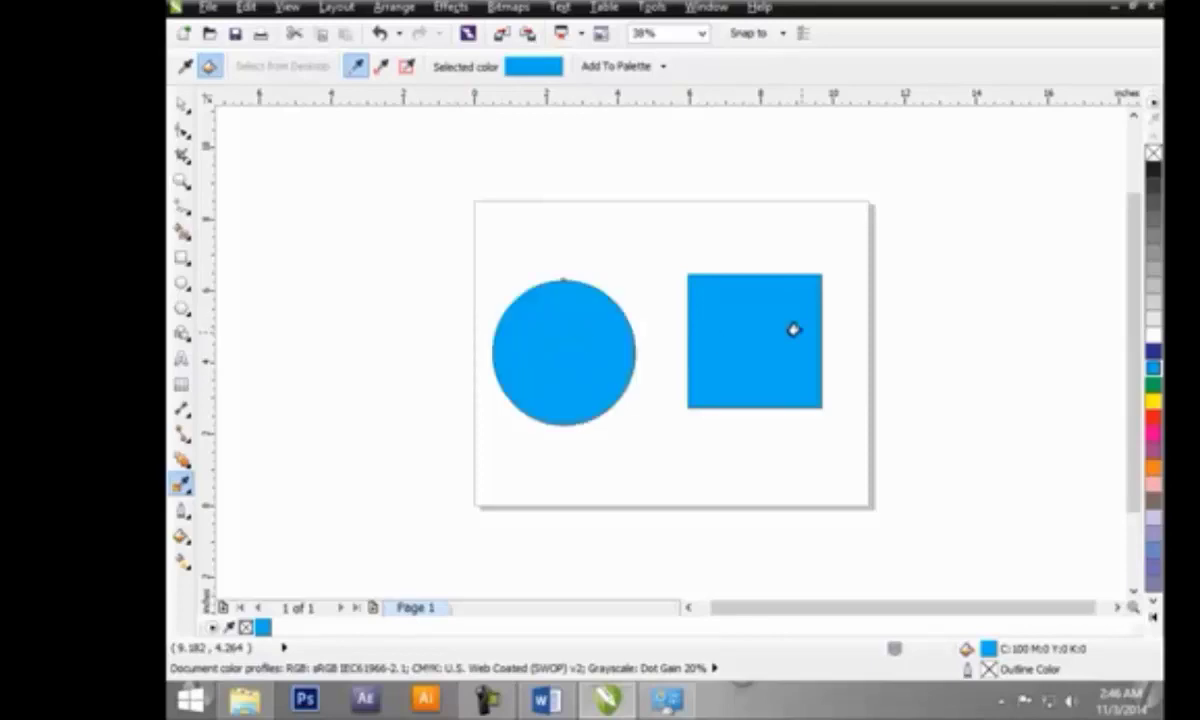
# Move the circle slightly up and left to about X 2.4, Y 4.4 inches, and select the square
pyautogui.click(181, 104)
pyautogui.moveTo(600, 372)
pyautogui.mouseDown()
pyautogui.moveTo(721, 391)
pyautogui.moveTo(733, 376)
pyautogui.moveTo(568, 378)
pyautogui.moveTo(591, 368)
pyautogui.moveTo(595, 388)
pyautogui.moveTo(590, 377)
pyautogui.mouseUp()
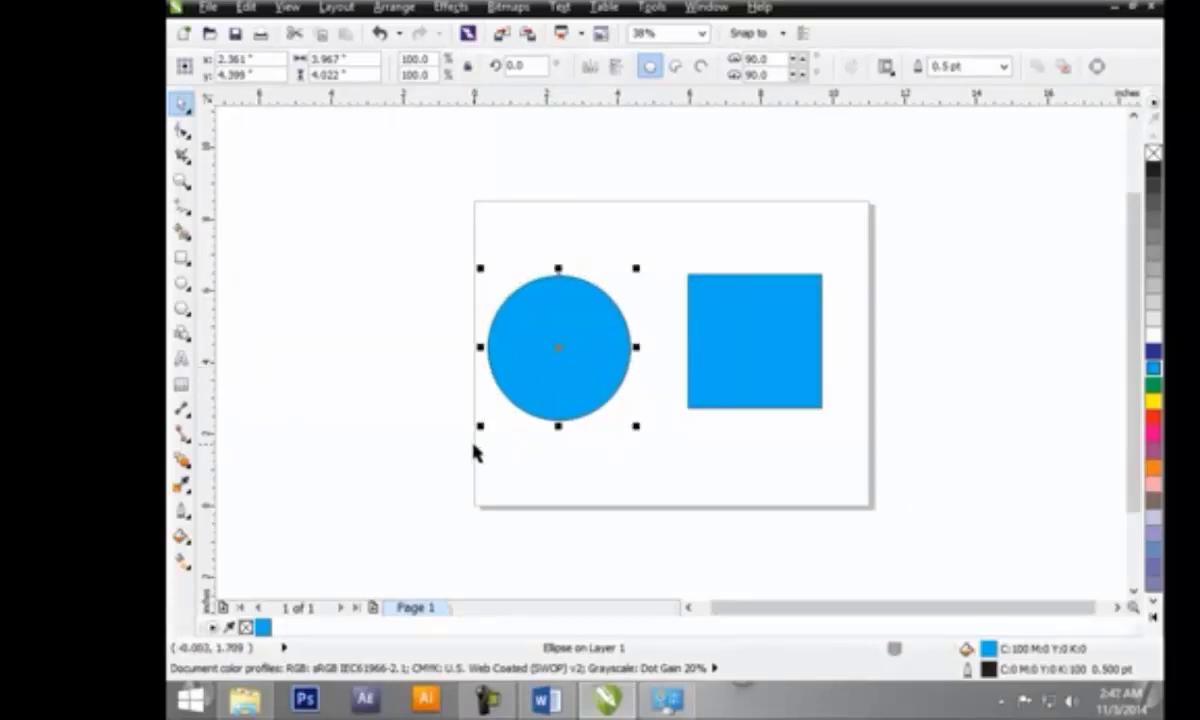
pyautogui.click(723, 415)
pyautogui.click(738, 393)
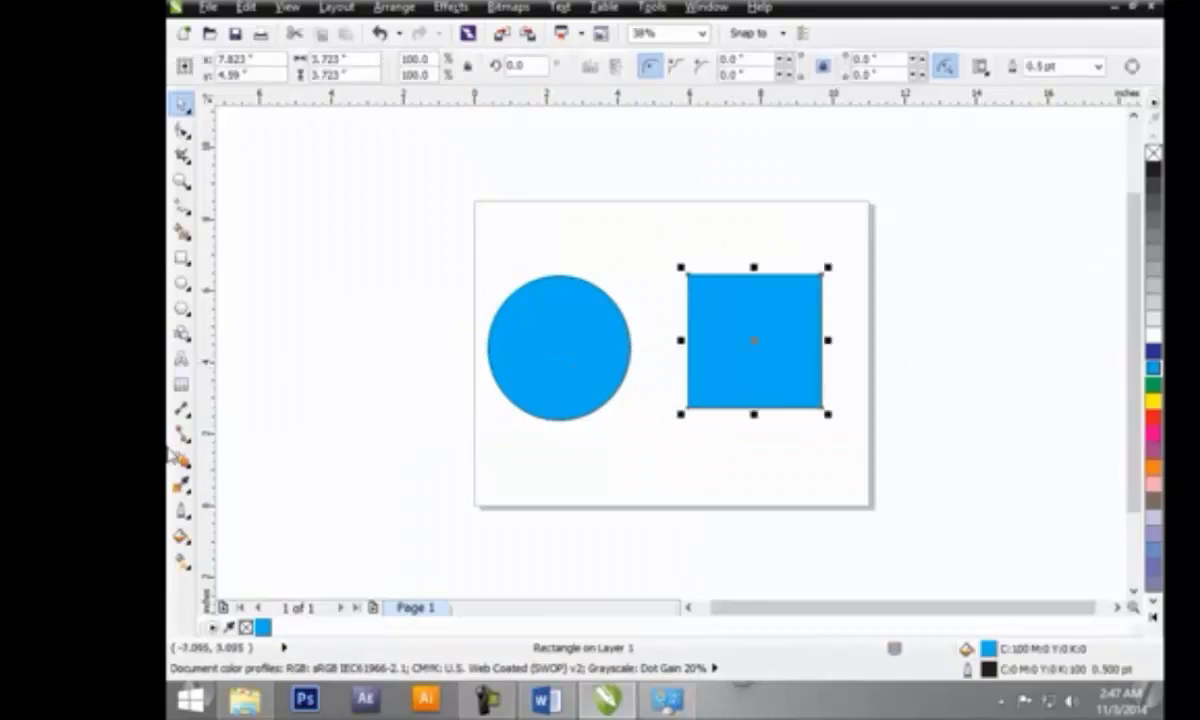
# Sample the folder icon's pale yellow (#F8EC99) with the Color Eyedropper's Select from Desktop option and apply it to the circle
pyautogui.click(182, 484)
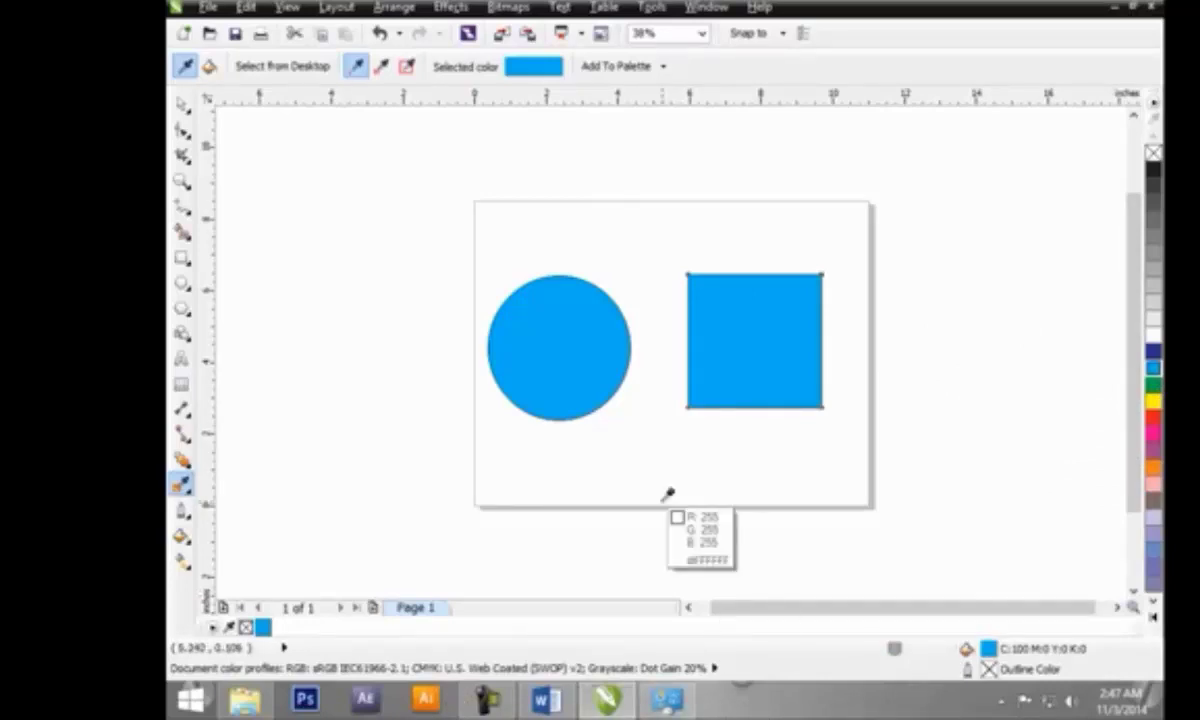
pyautogui.click(294, 74)
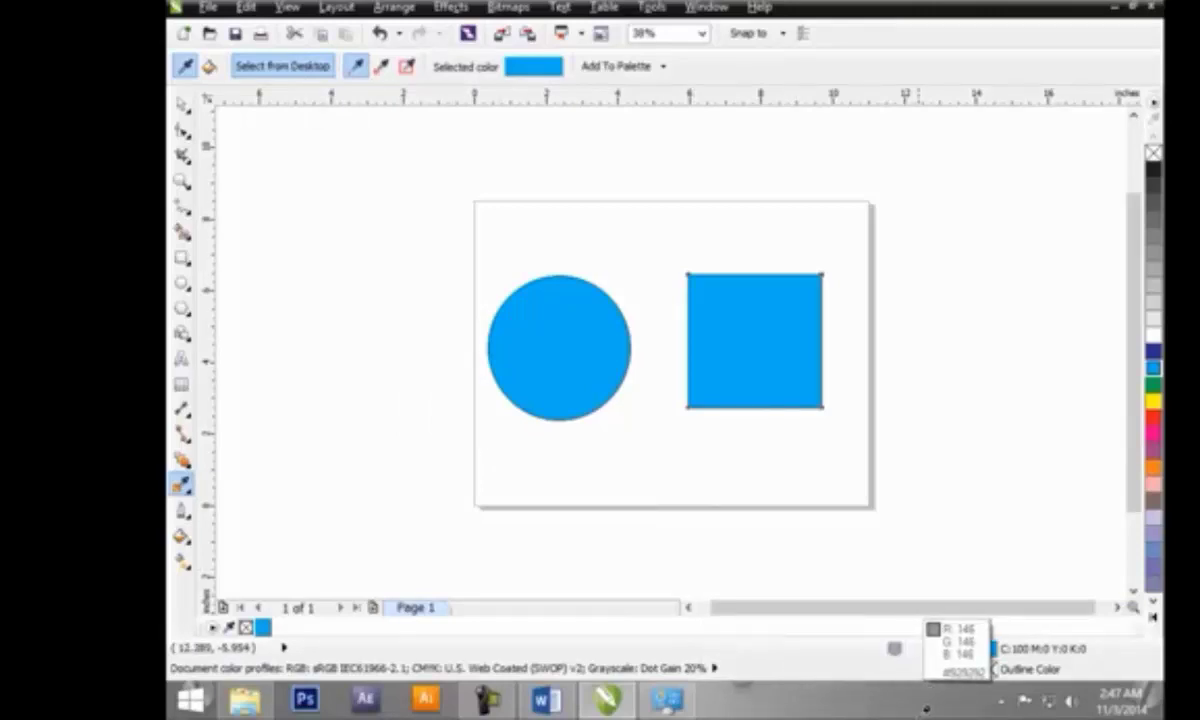
pyautogui.click(244, 702)
pyautogui.click(565, 387)
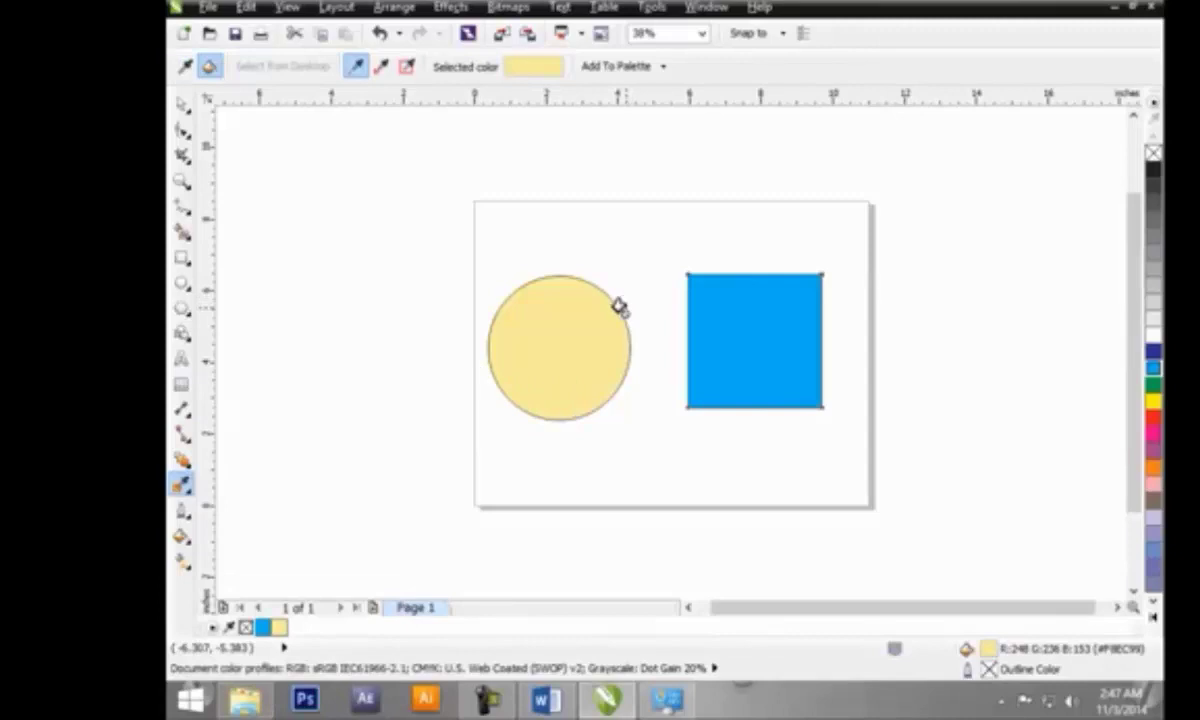
# Draw four small rectangles in a row above the circle and square, the last about 1.3 by 1.5 inches
pyautogui.click(182, 257)
pyautogui.moveTo(314, 183); pyautogui.dragTo(389, 257)
pyautogui.moveTo(422, 170); pyautogui.dragTo(470, 230)
pyautogui.moveTo(508, 164); pyautogui.dragTo(564, 221)
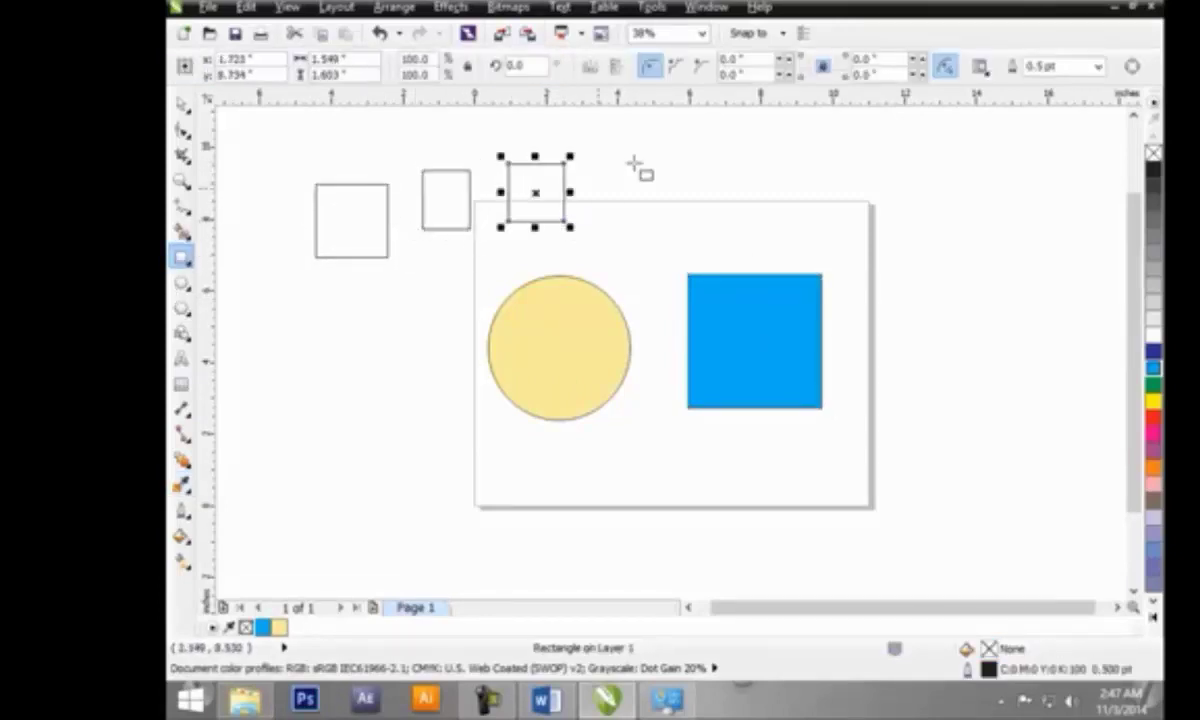
pyautogui.moveTo(637, 164); pyautogui.dragTo(688, 222)
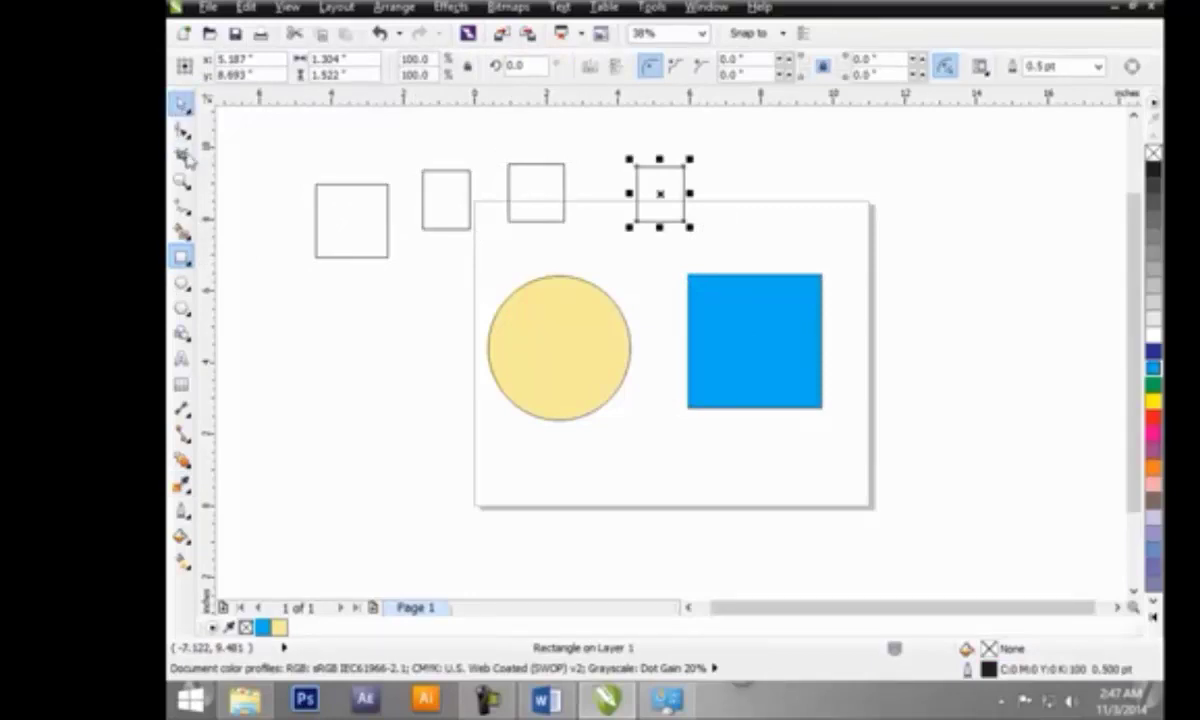
# Fill all four small rectangles with the previously sampled pale yellow using the Color Eyedropper's Apply color mode
pyautogui.click(180, 105)
pyautogui.press('i')
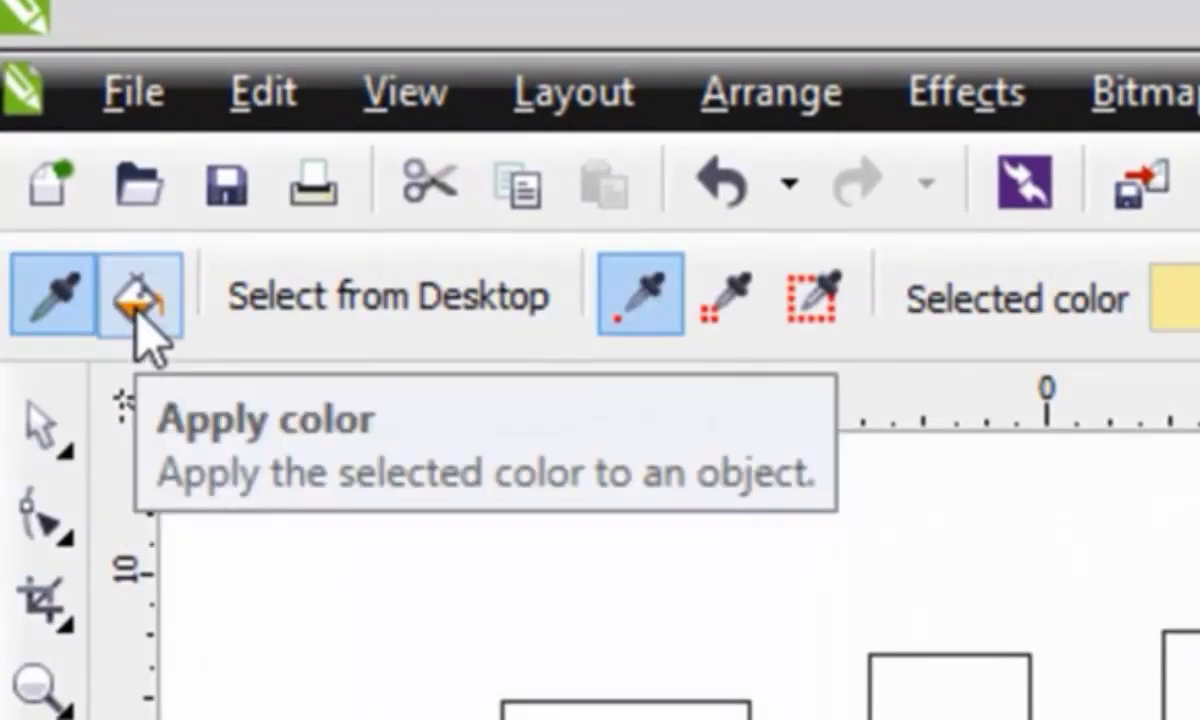
pyautogui.click(140, 300)
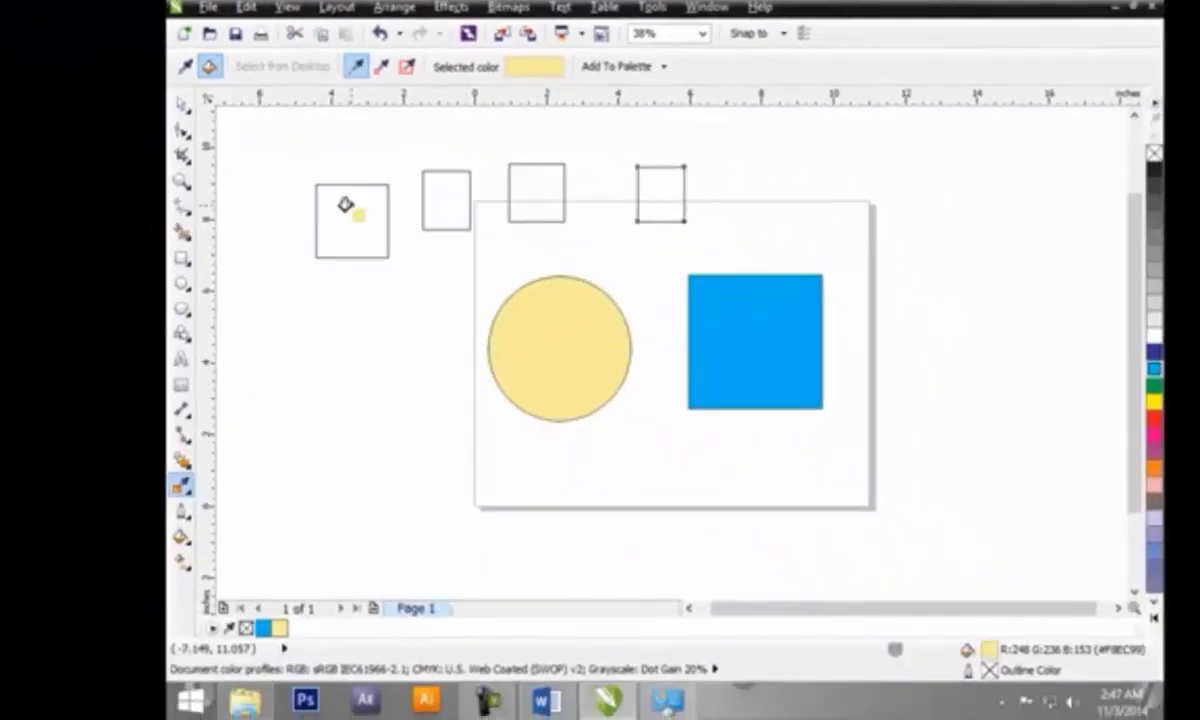
pyautogui.click(340, 200)
pyautogui.click(428, 184)
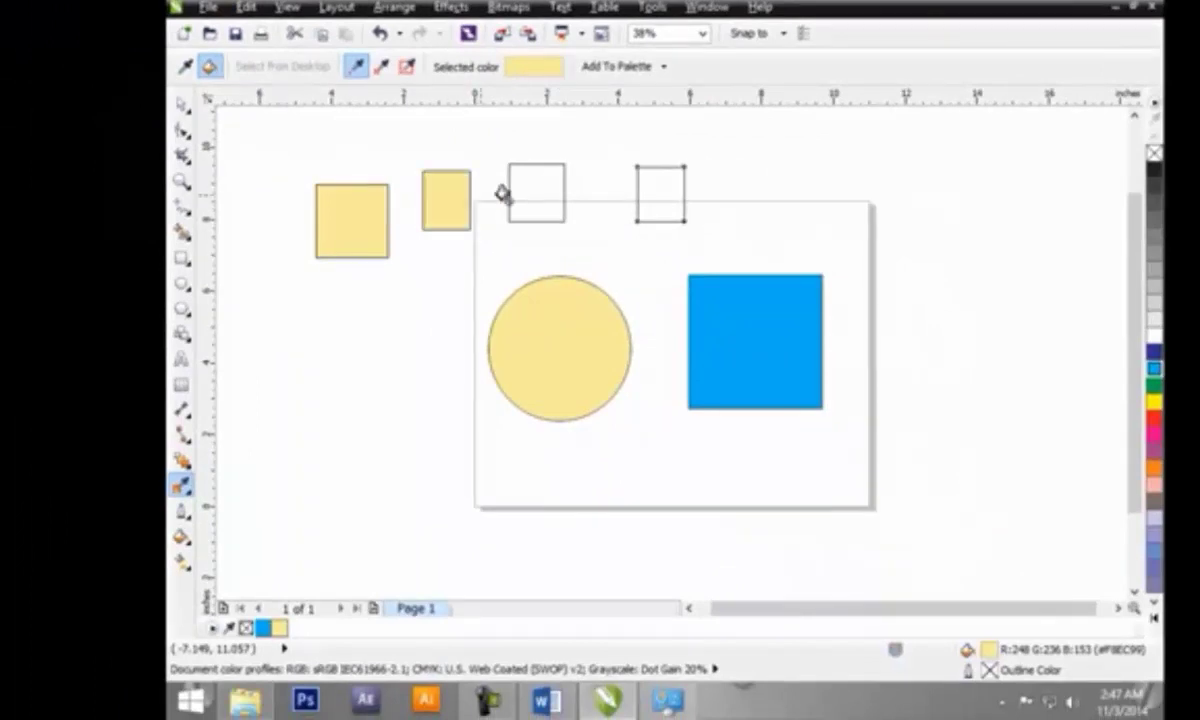
pyautogui.click(516, 176)
pyautogui.click(645, 186)
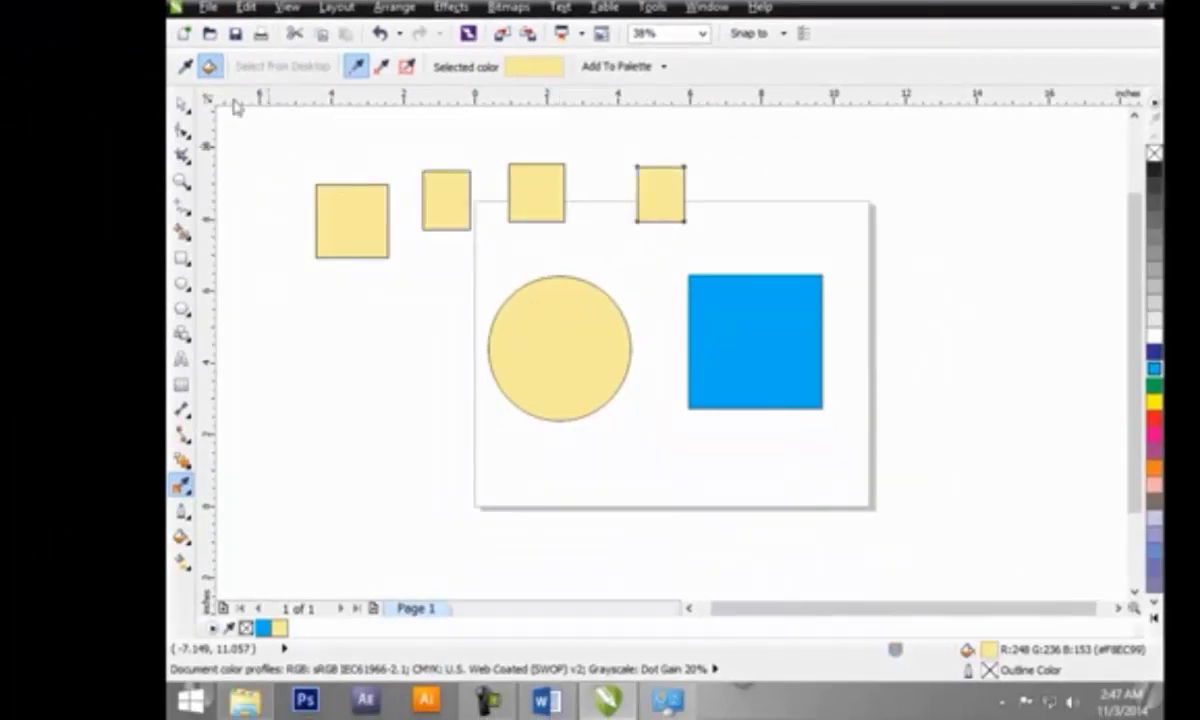
# Sample a very dark red (#280000) with the Color Eyedropper's Select from Desktop option
pyautogui.click(185, 66)
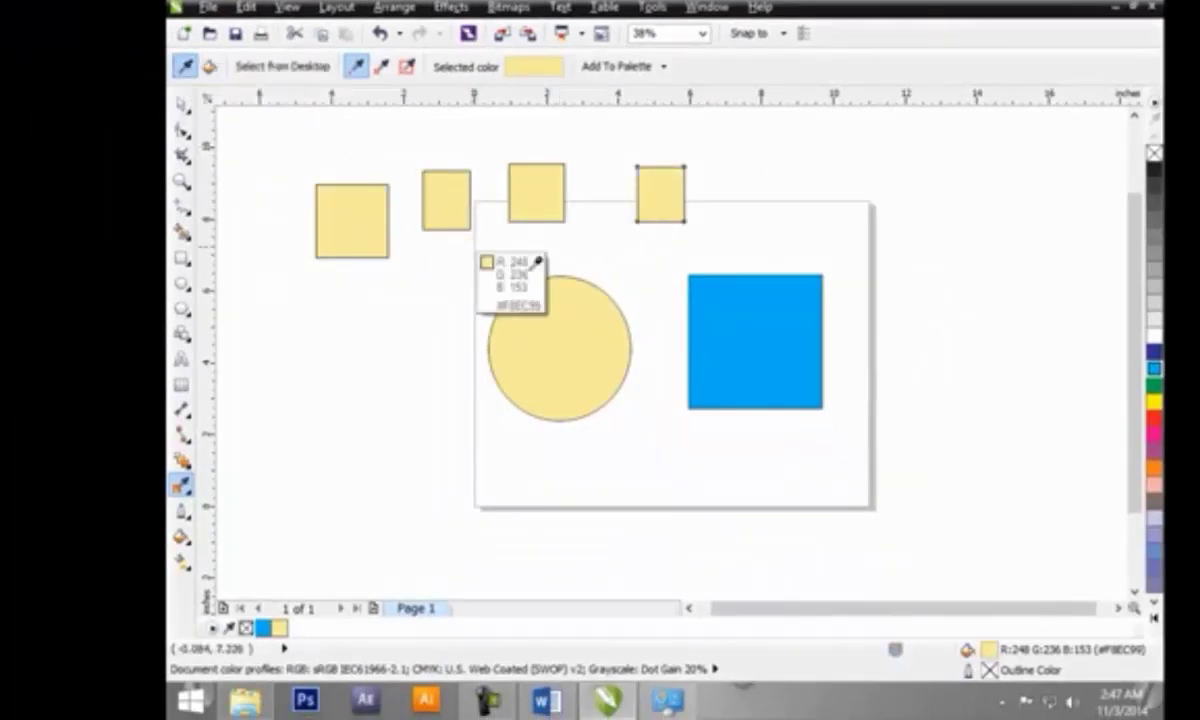
pyautogui.click(285, 66)
pyautogui.click(298, 74)
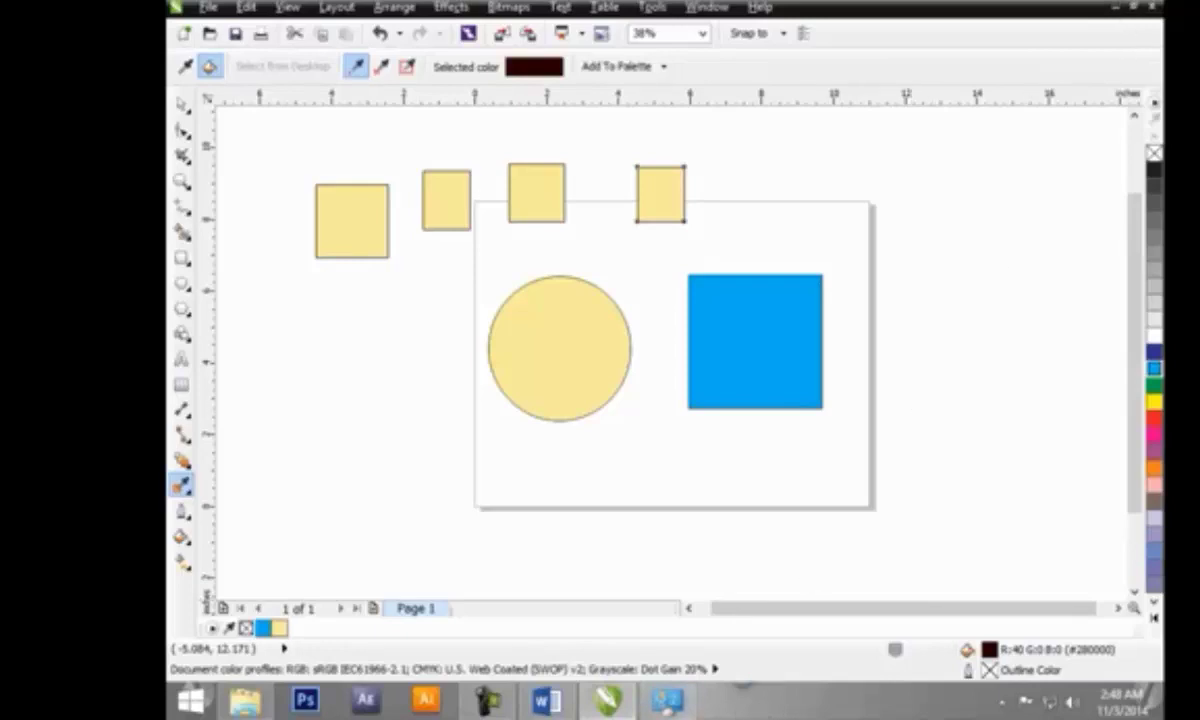
# Shrink and reposition the drawing window to expose the desktop, and lengthen it until the eyedropper tool is visible
pyautogui.moveTo(770, 2); pyautogui.dragTo(883, 10)
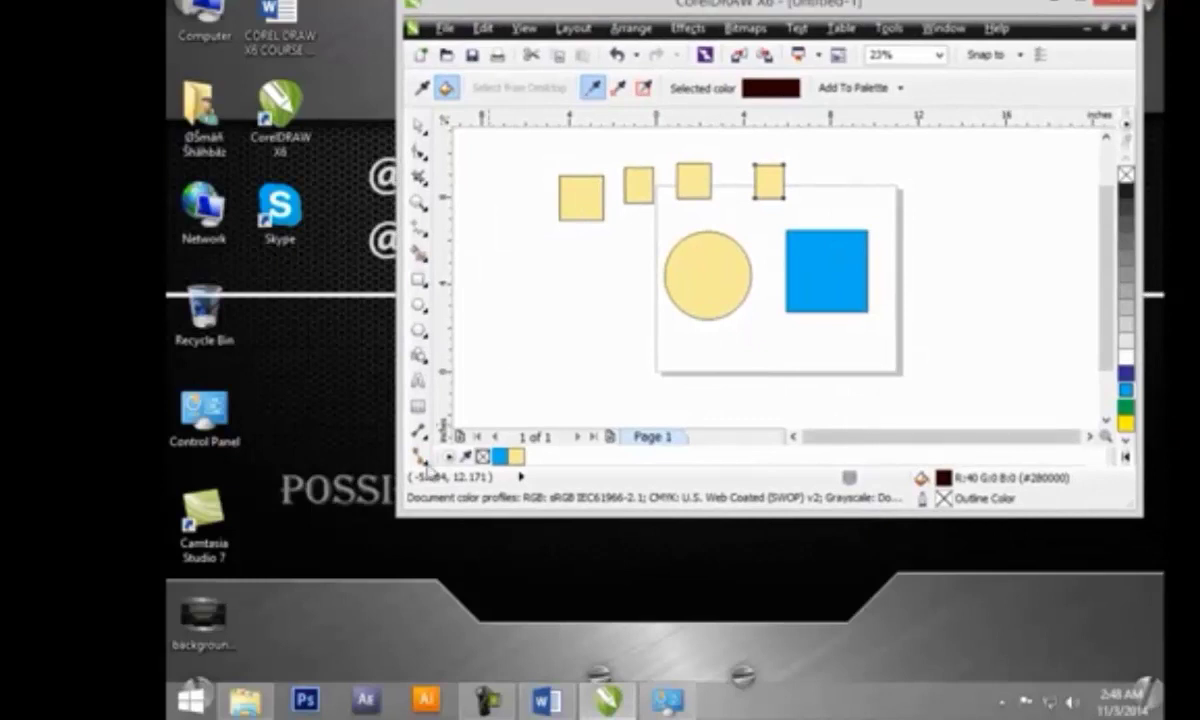
pyautogui.moveTo(1108, 257); pyautogui.dragTo(1110, 300)
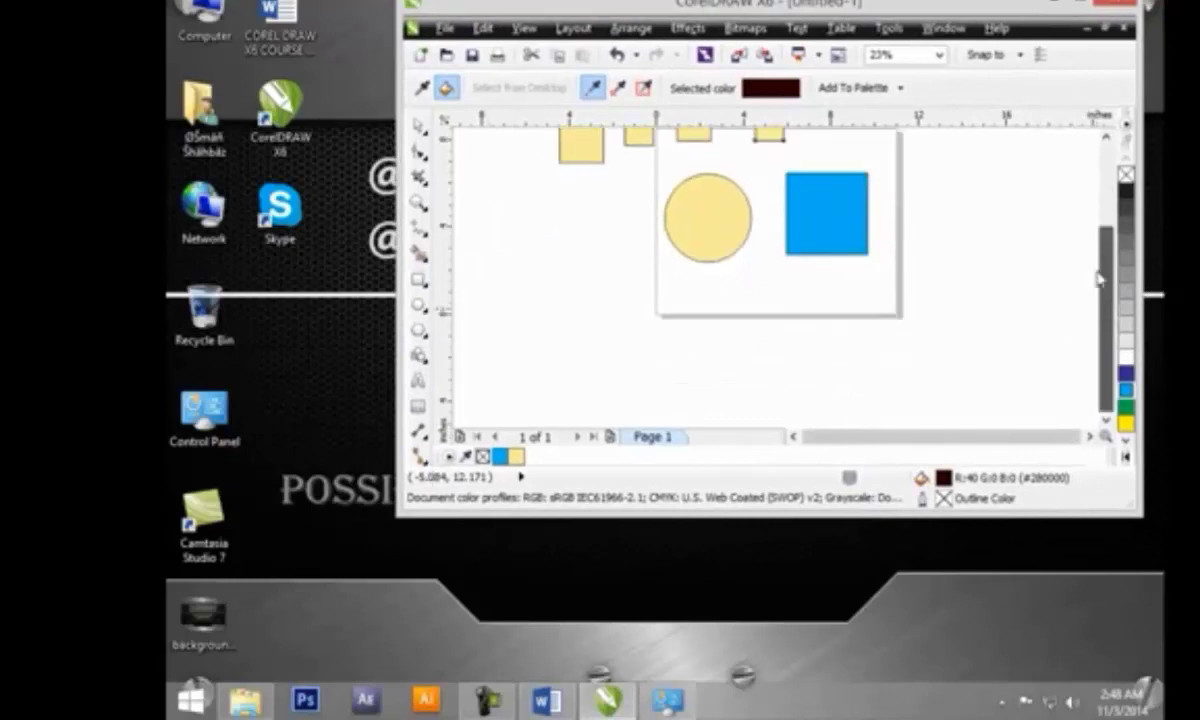
pyautogui.click(420, 457)
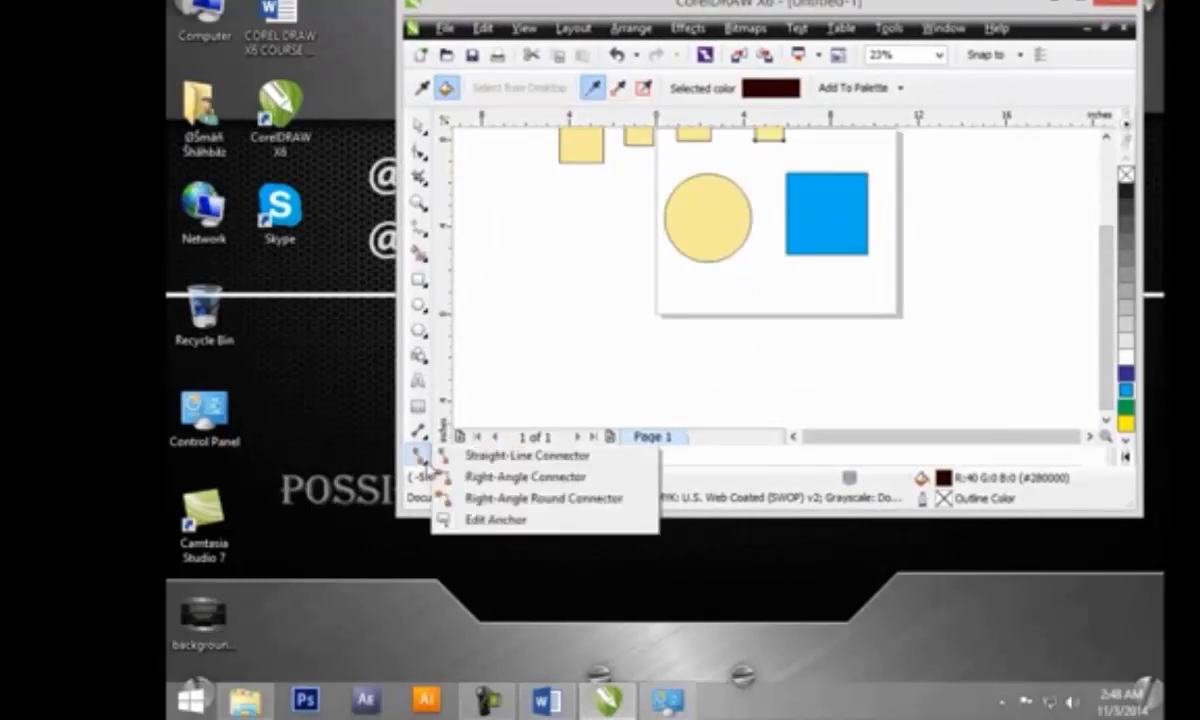
pyautogui.press('Escape')
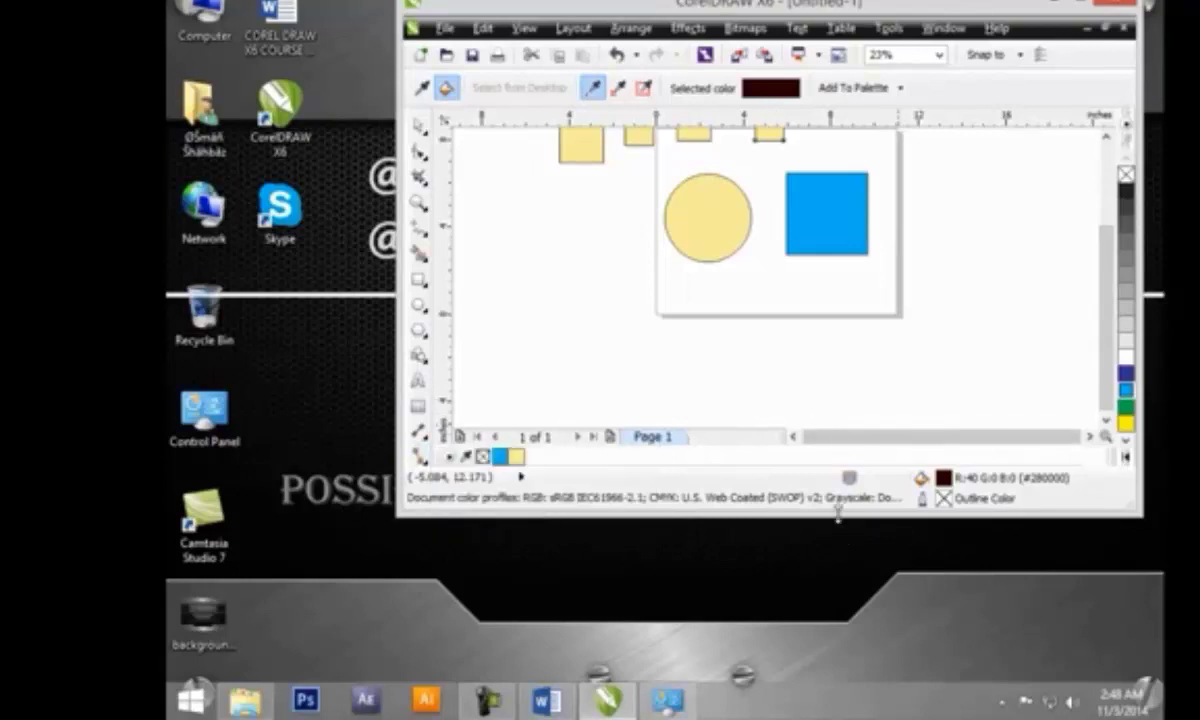
pyautogui.moveTo(838, 514); pyautogui.dragTo(840, 630)
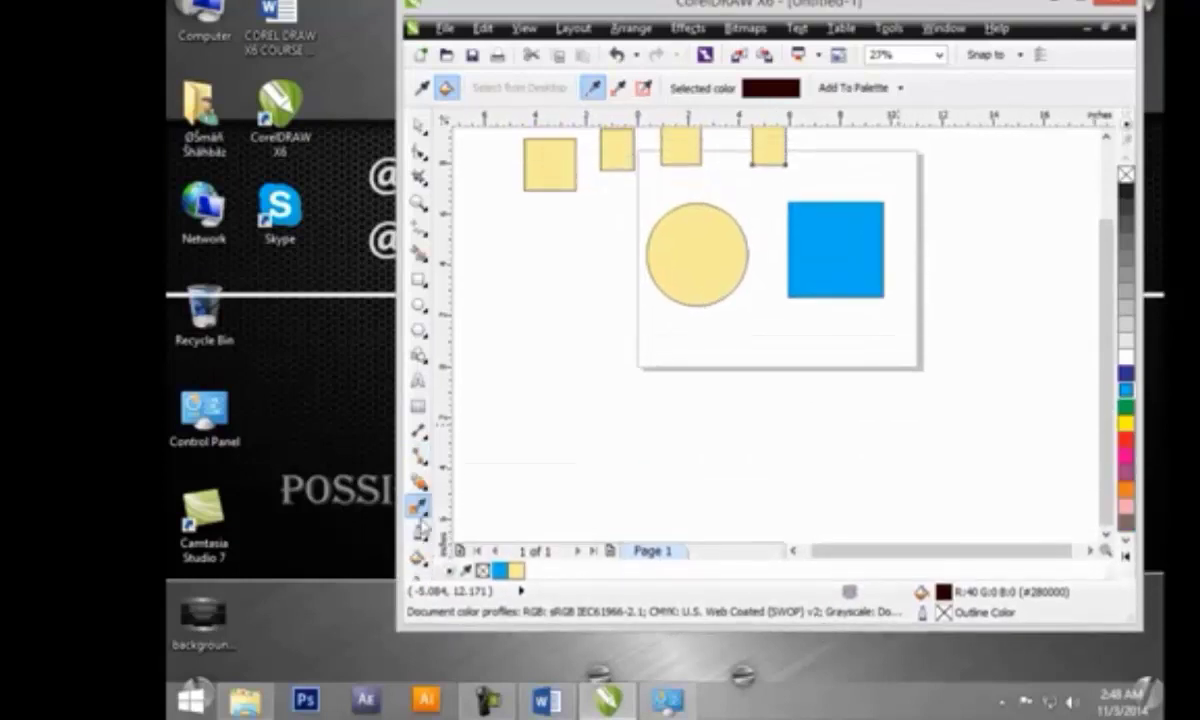
# Sample the blue (#00A0DB) of the Skype desktop icon with Select from Desktop and fill the circle with it
pyautogui.click(423, 516)
pyautogui.click(450, 500)
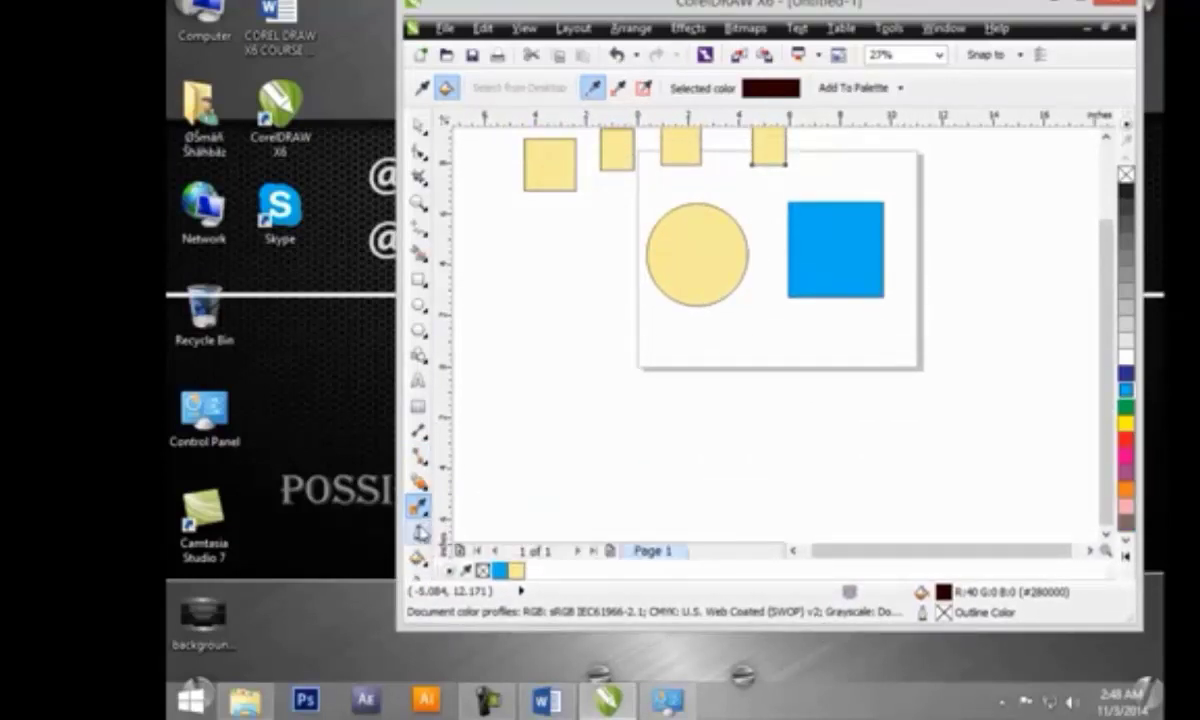
pyautogui.click(422, 88)
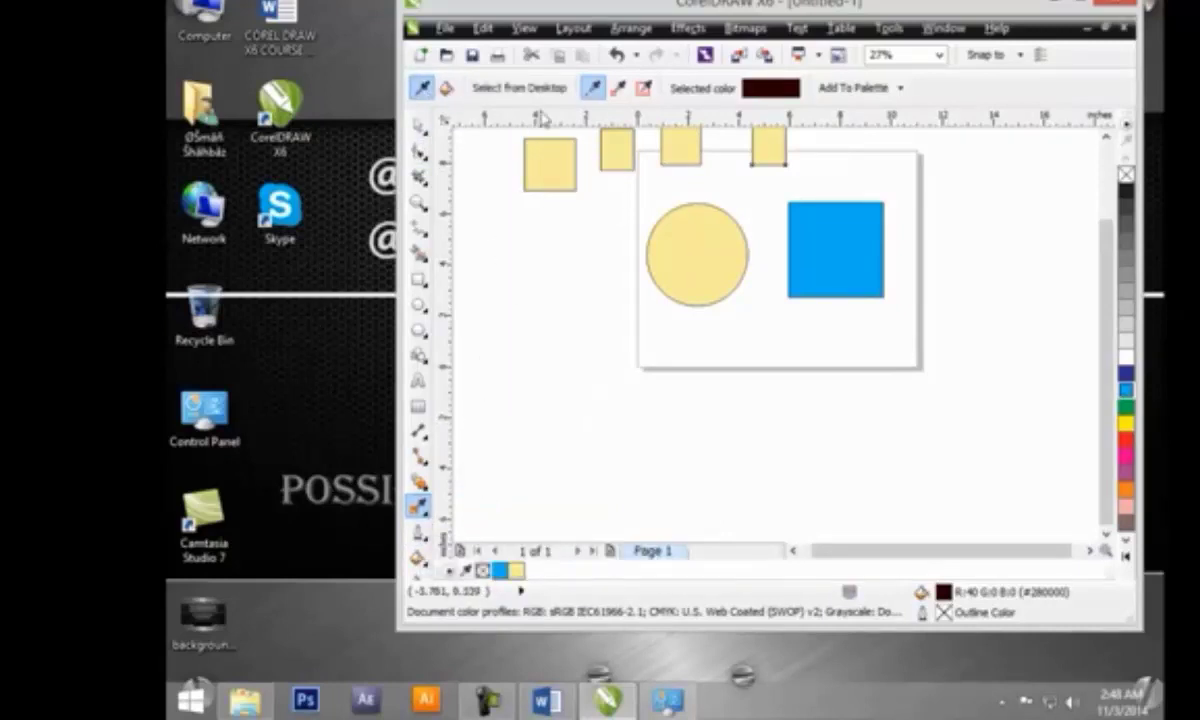
pyautogui.click(515, 90)
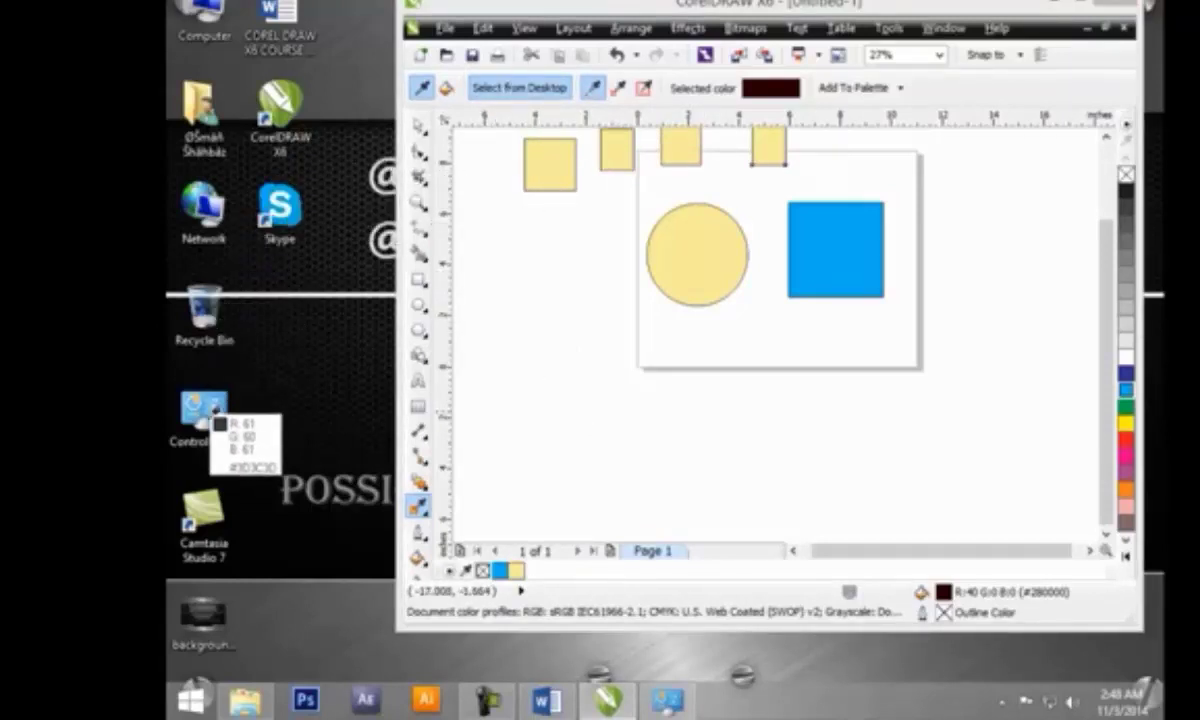
pyautogui.click(303, 212)
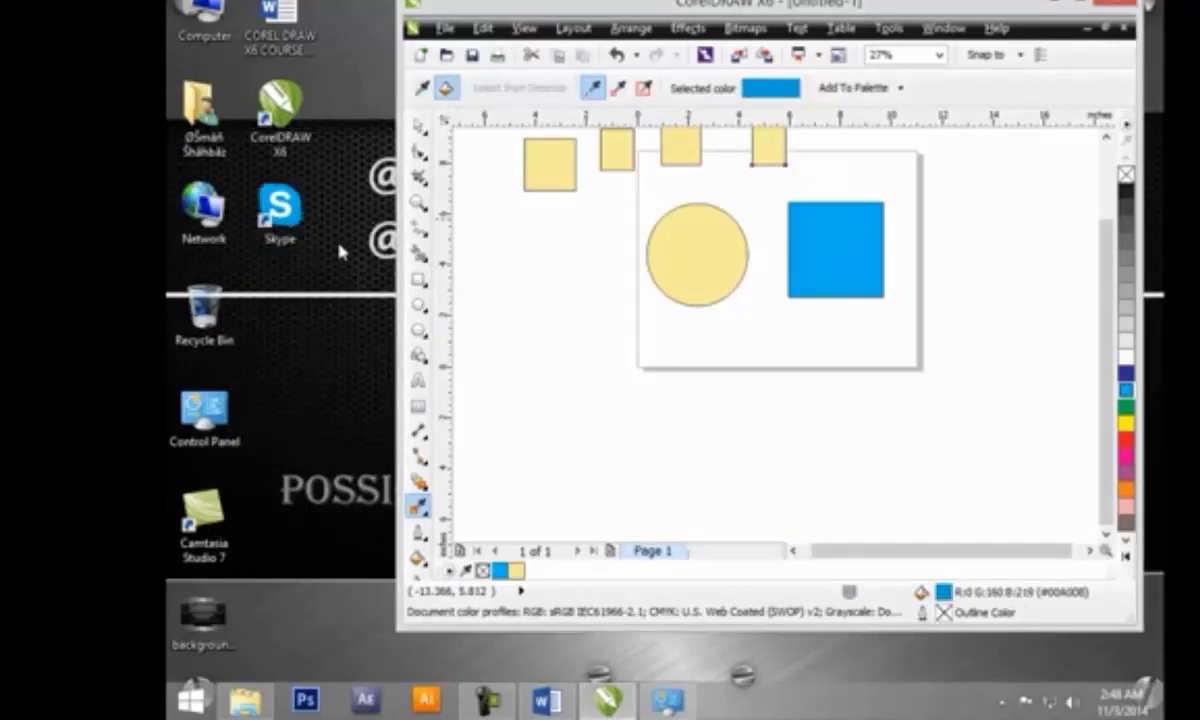
pyautogui.click(710, 236)
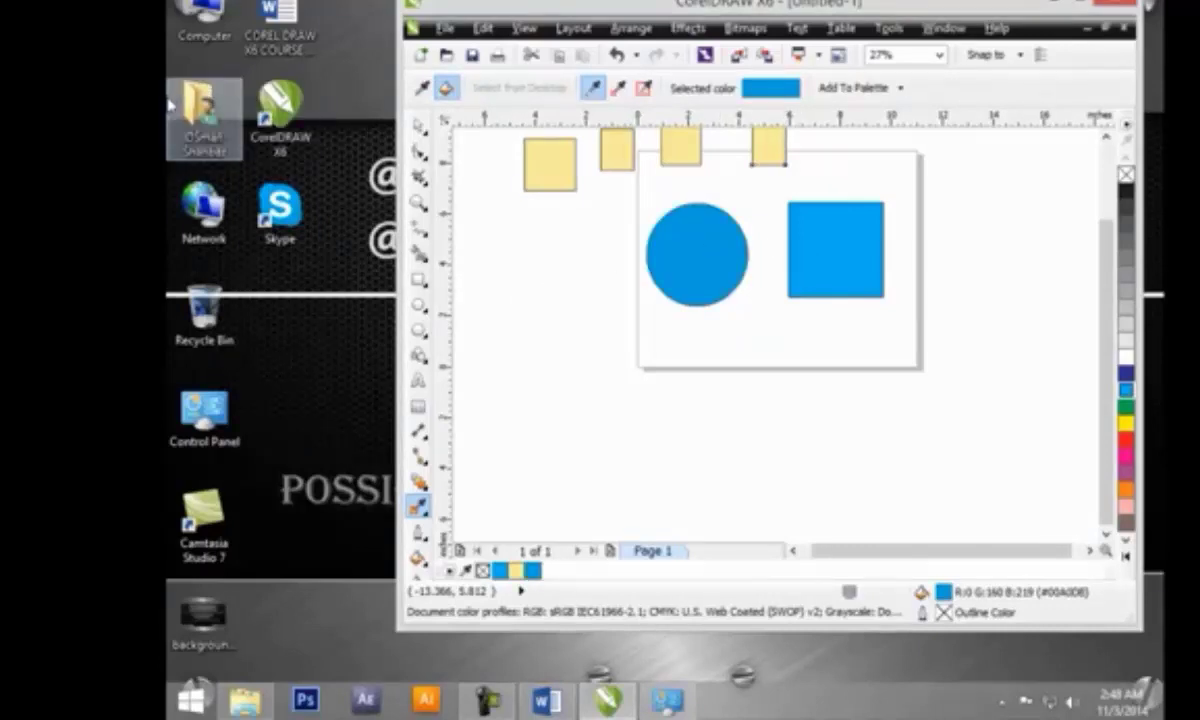
# Maximize the drawing window, remove the blue circle's outline and place the circle across the page's left edge
pyautogui.click(1083, 8)
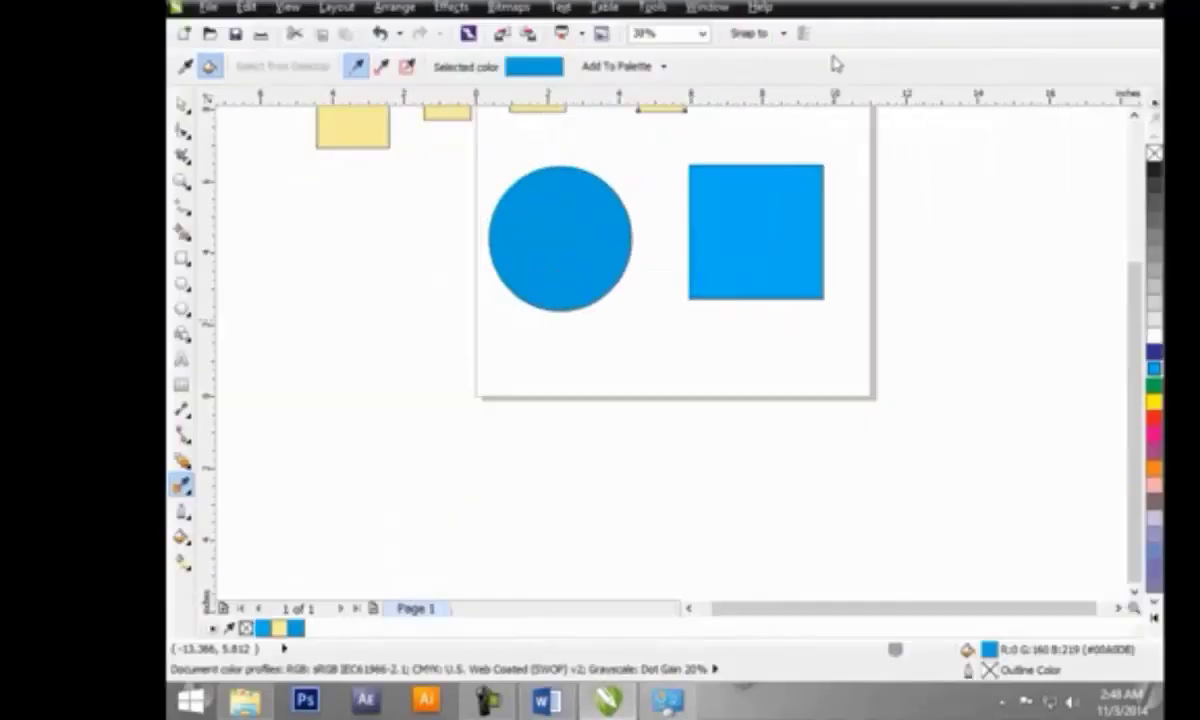
pyautogui.click(181, 104)
pyautogui.moveTo(557, 295); pyautogui.dragTo(371, 372)
pyautogui.rightClick(1154, 152)
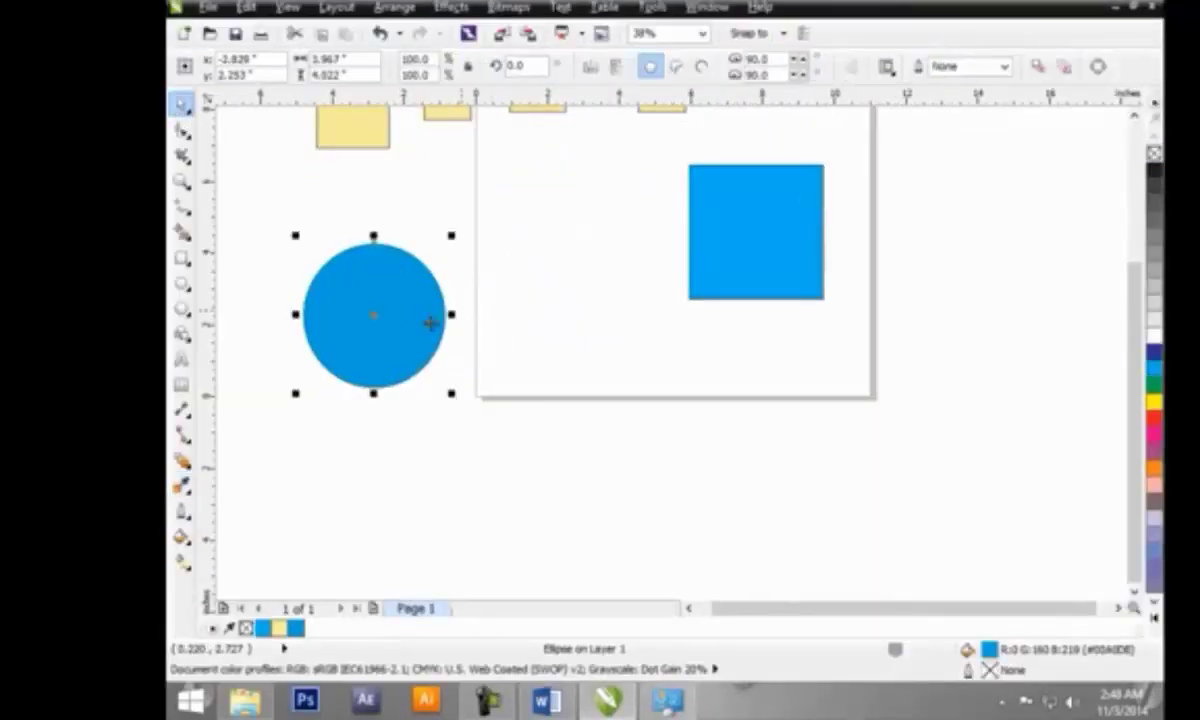
pyautogui.moveTo(428, 321); pyautogui.dragTo(557, 288)
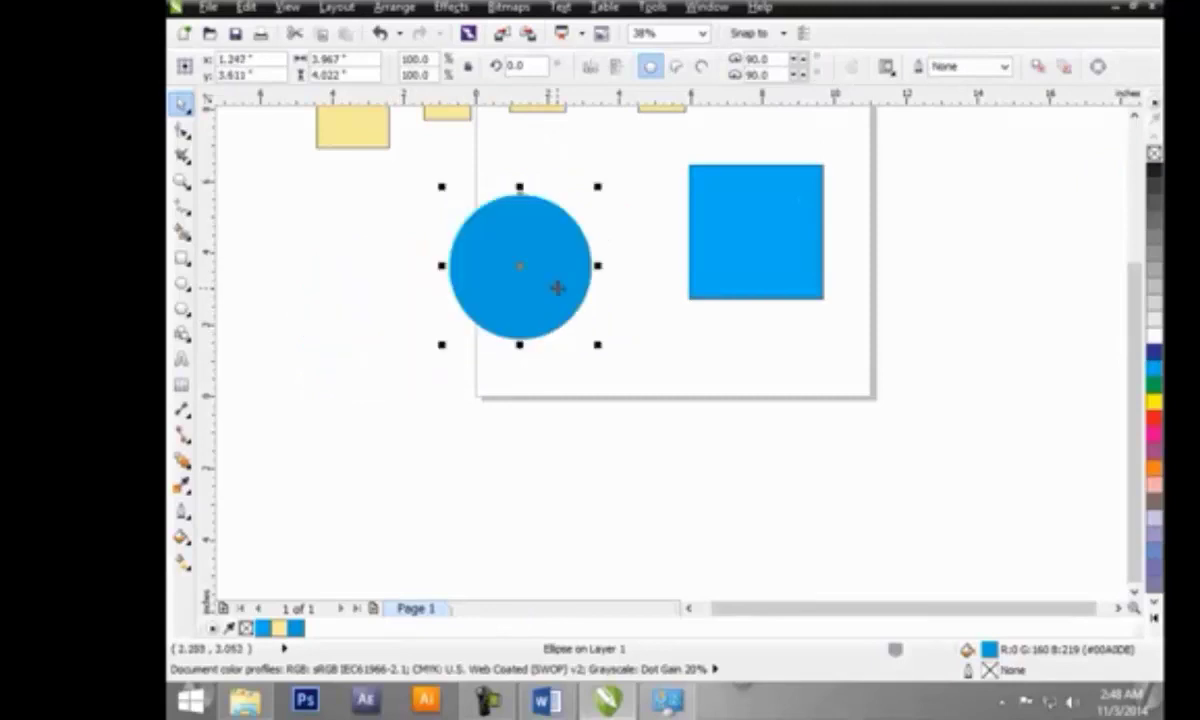
# Duplicate the circle, scale the copy to about 38.6% at the lower-right rim, and place another small copy at the upper-left rim
pyautogui.moveTo(583, 345); pyautogui.dragTo(593, 347)
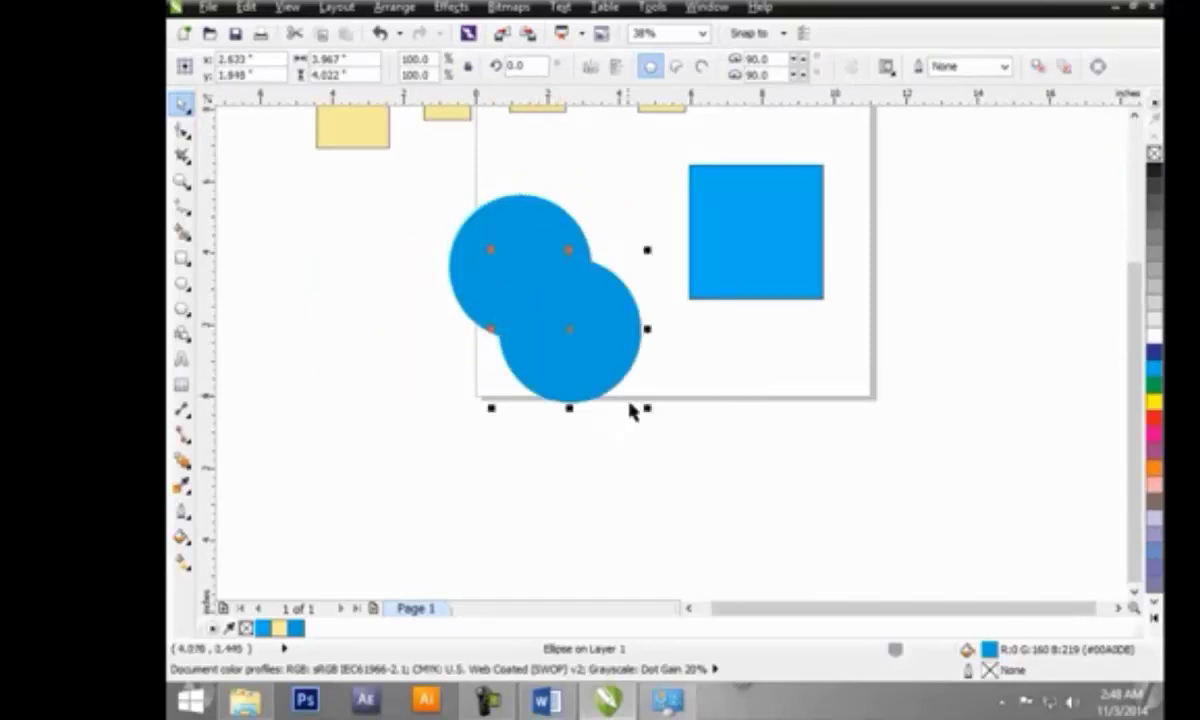
pyautogui.moveTo(648, 409); pyautogui.dragTo(566, 342)
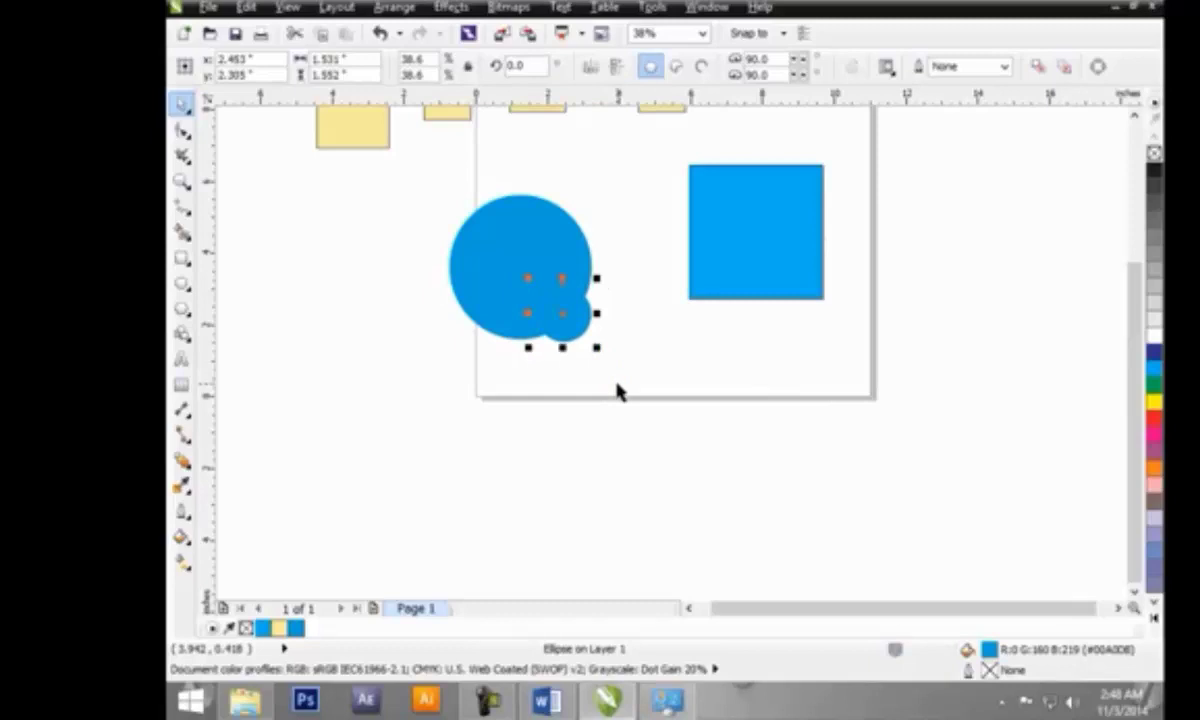
pyautogui.moveTo(565, 315); pyautogui.dragTo(475, 222)
pyautogui.click(490, 350)
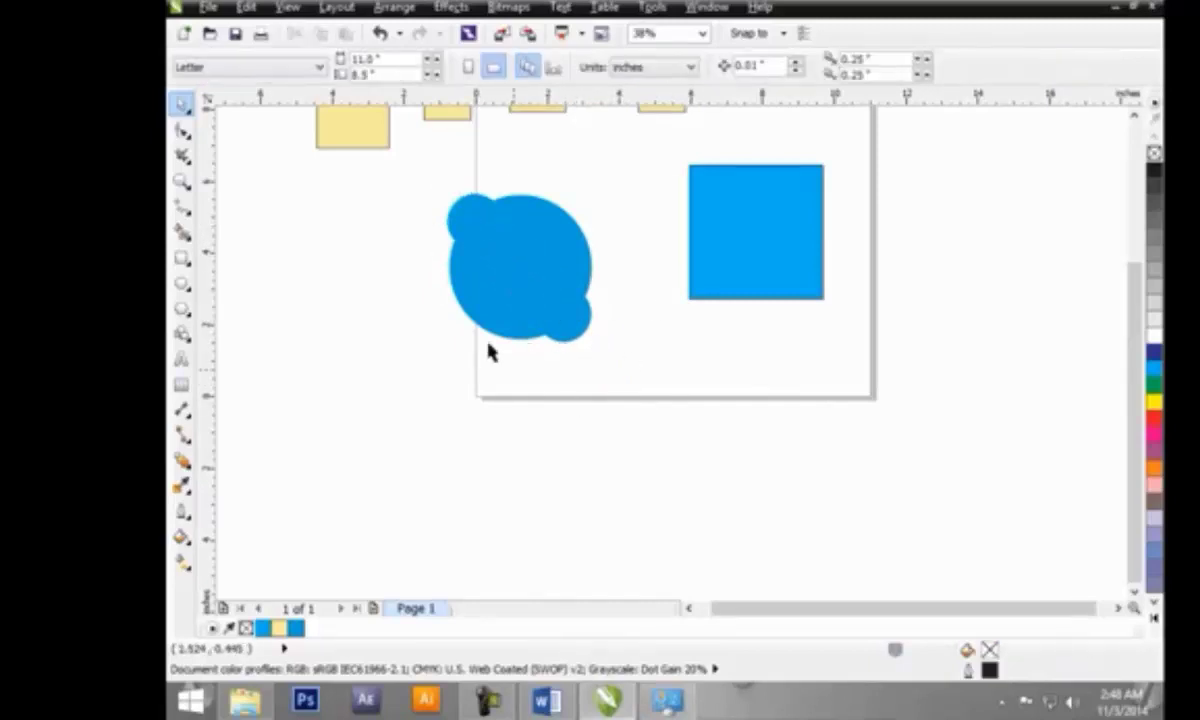
pyautogui.click(467, 222)
pyautogui.click(545, 378)
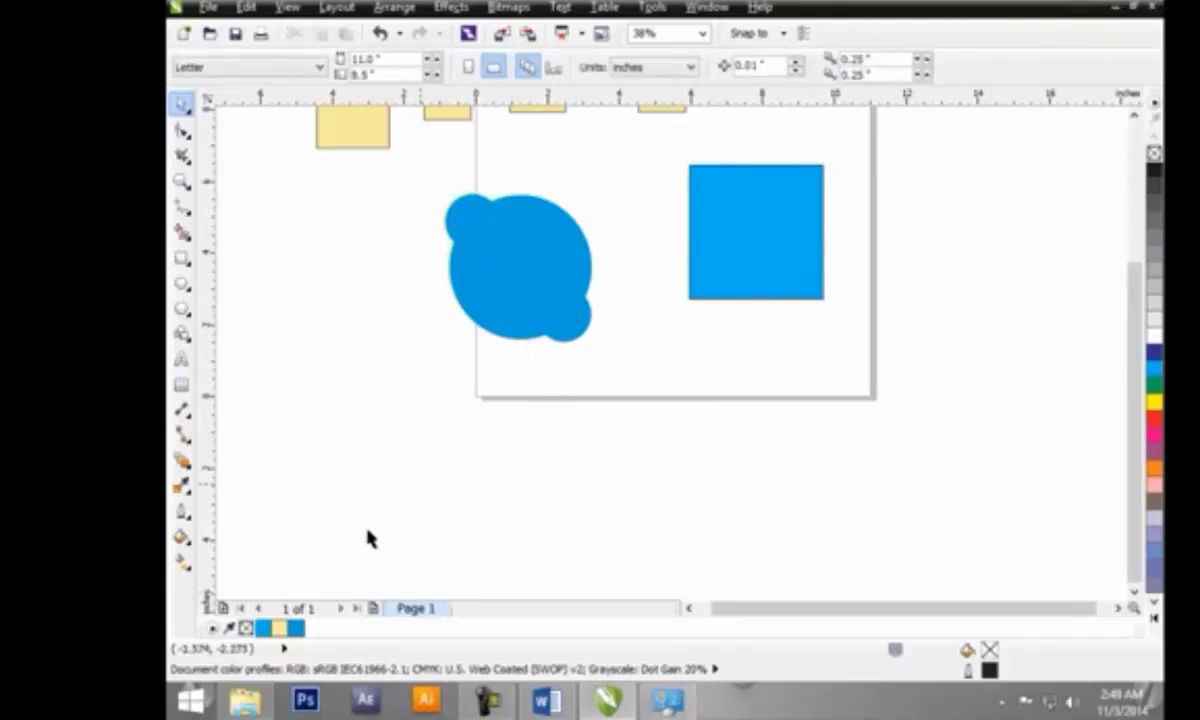
# Compare the overlapping circles with the Skype icon on the desktop, then delete all three circles
pyautogui.press('super+Down')
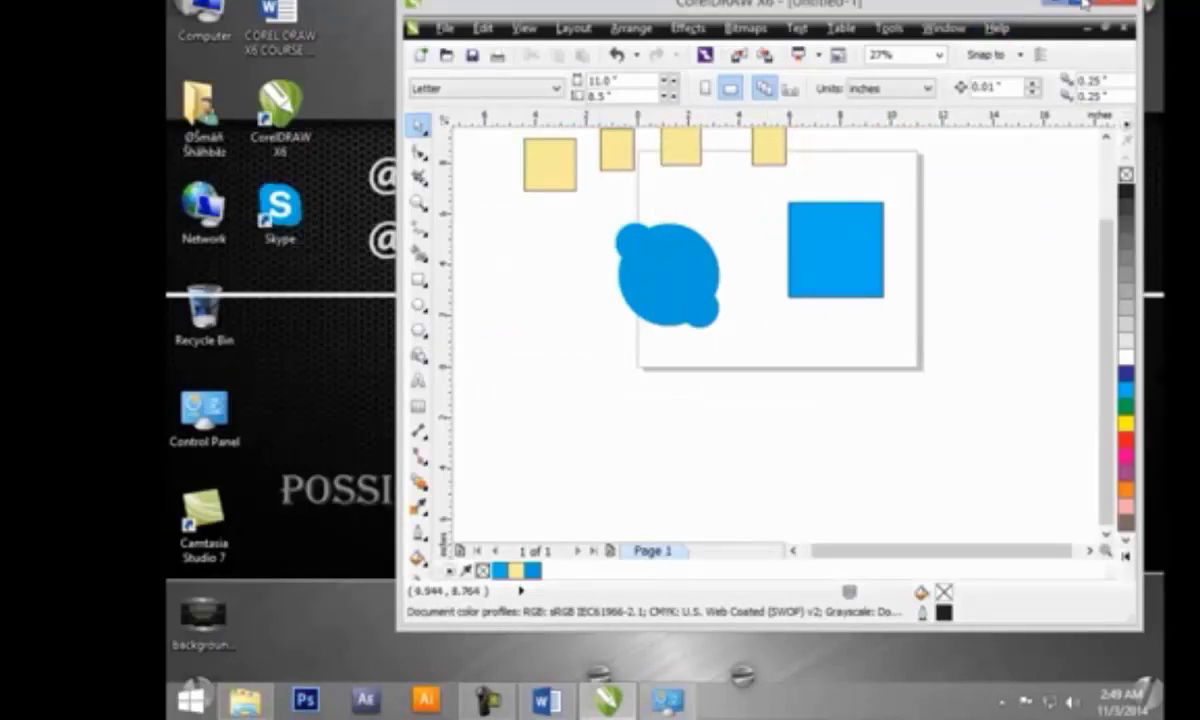
pyautogui.click(1085, 4)
pyautogui.moveTo(393, 173); pyautogui.dragTo(646, 450)
pyautogui.scroll(3, 1140, 365)
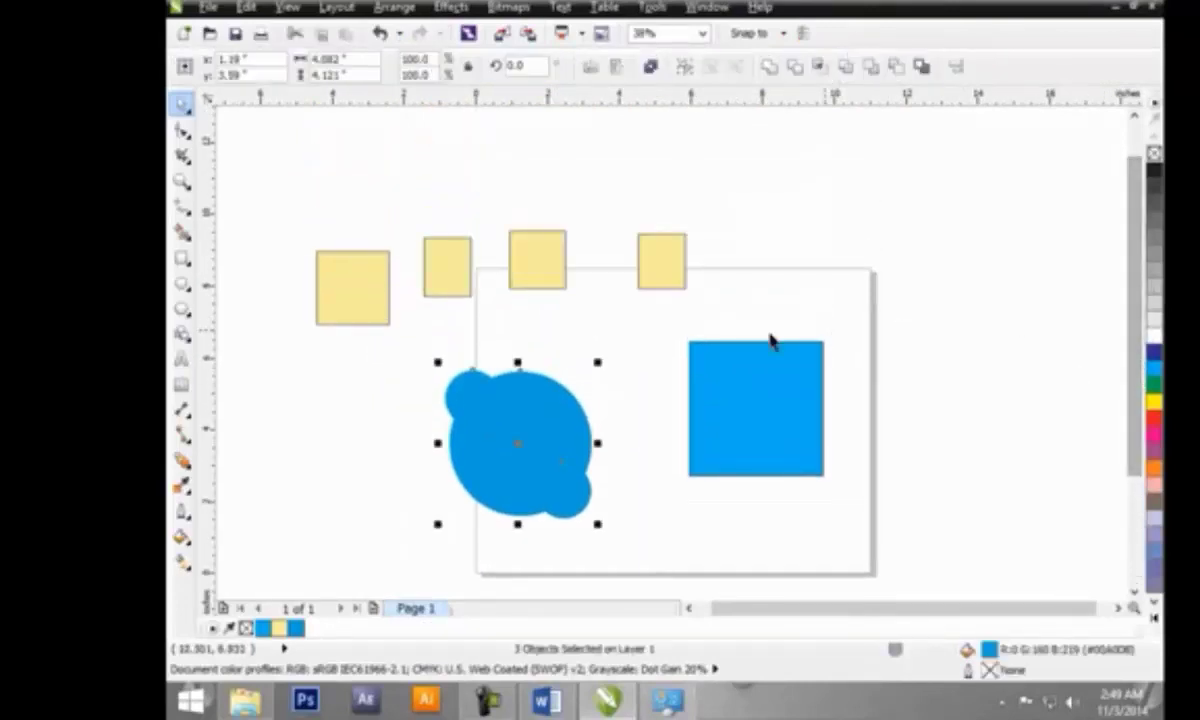
pyautogui.press('Delete')
# Delete the four pale yellow rectangles above the page
pyautogui.click(378, 279)
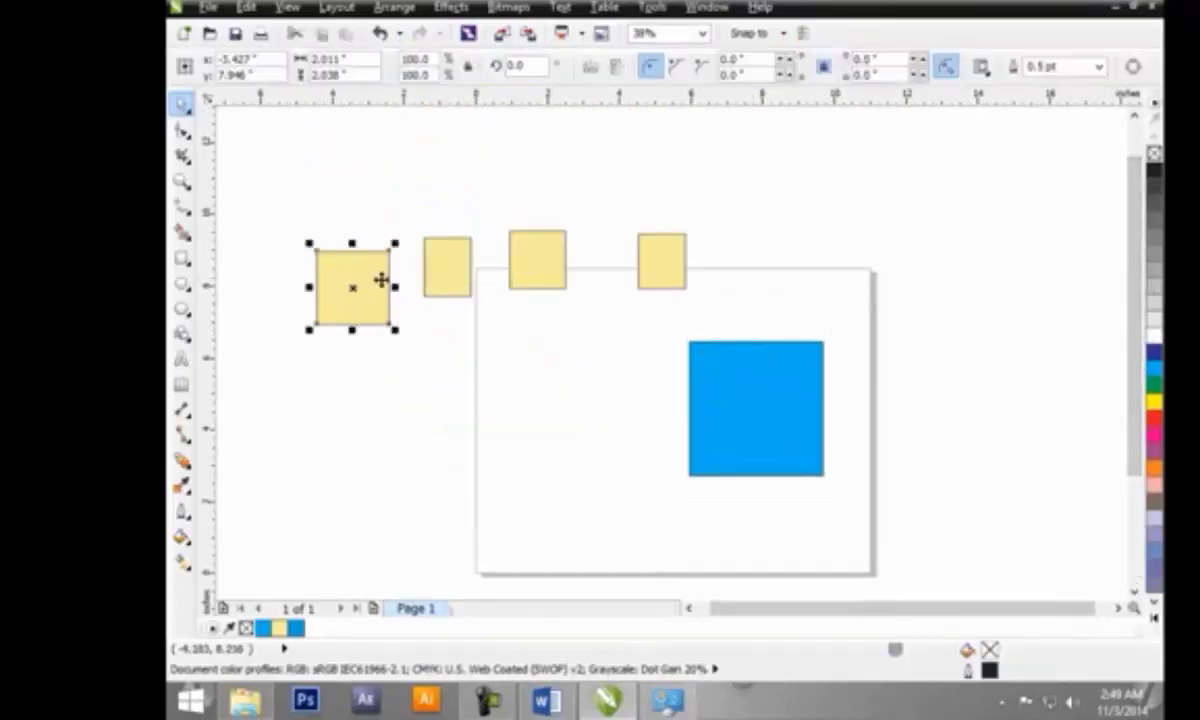
pyautogui.press('Delete')
pyautogui.click(447, 267)
pyautogui.press('Delete')
pyautogui.click(549, 270)
pyautogui.press('Delete')
pyautogui.press('Delete')
# Move the blue square nearer the page centre and give it a linear two-color fountain fill from blue to white
pyautogui.moveTo(742, 412); pyautogui.dragTo(695, 419)
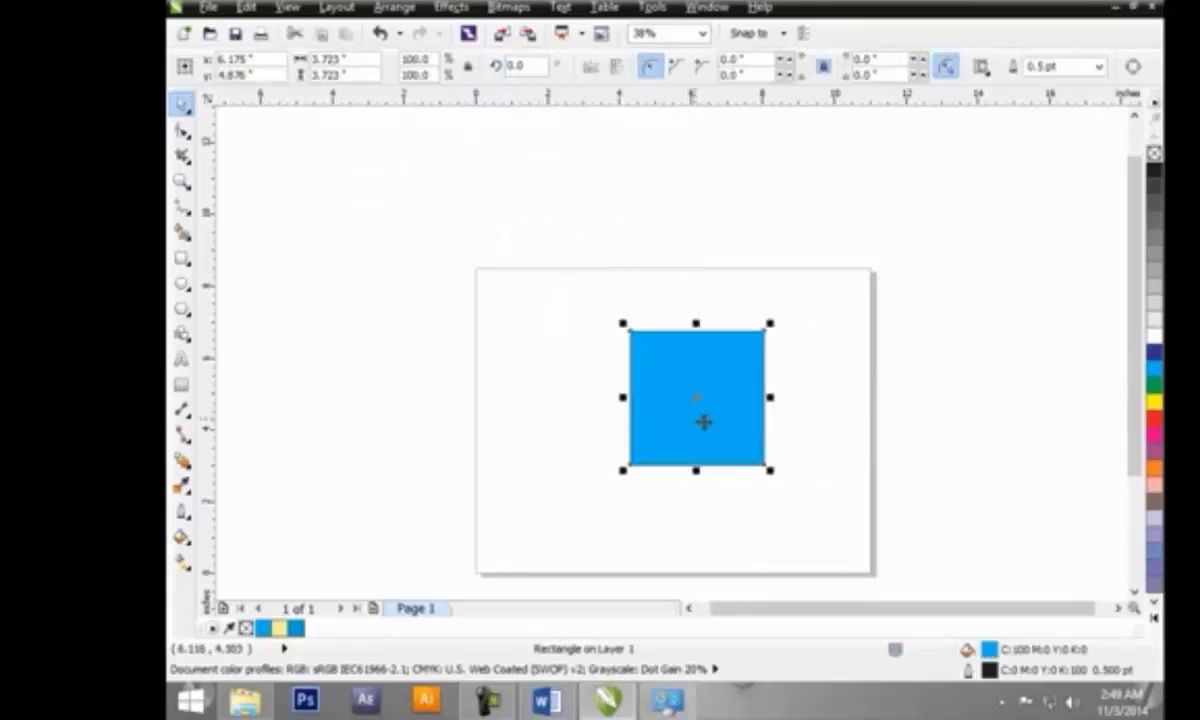
pyautogui.press('F11')
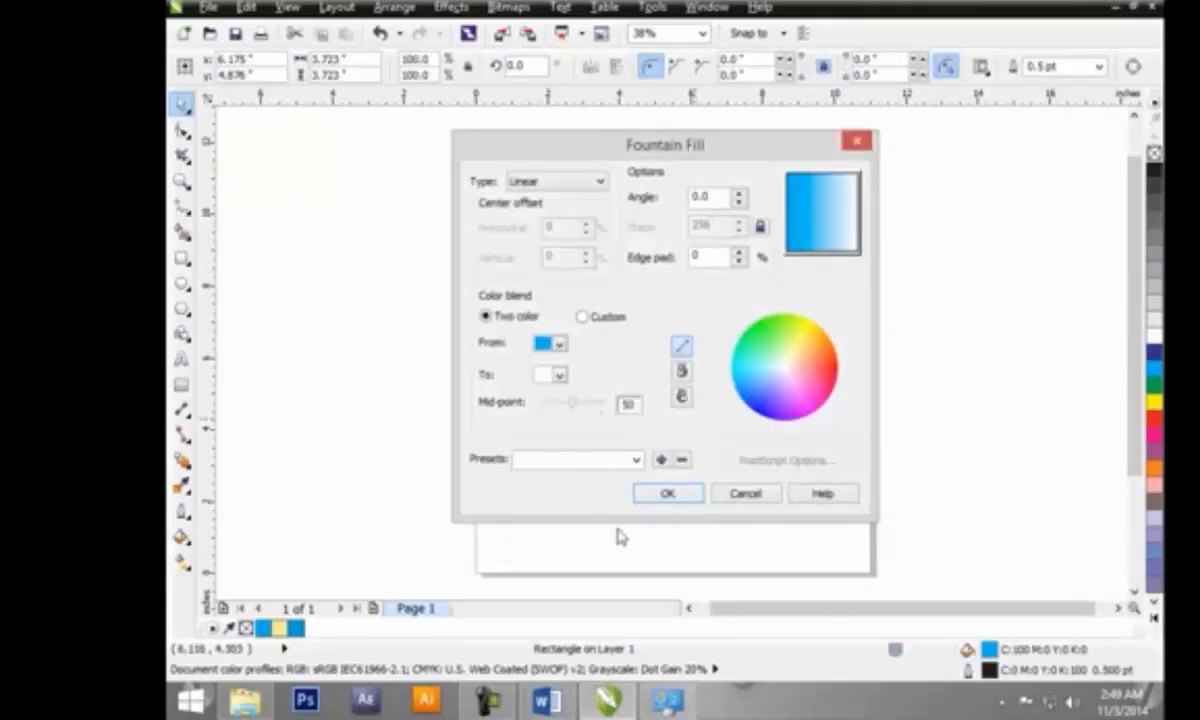
pyautogui.click(669, 494)
pyautogui.click(552, 442)
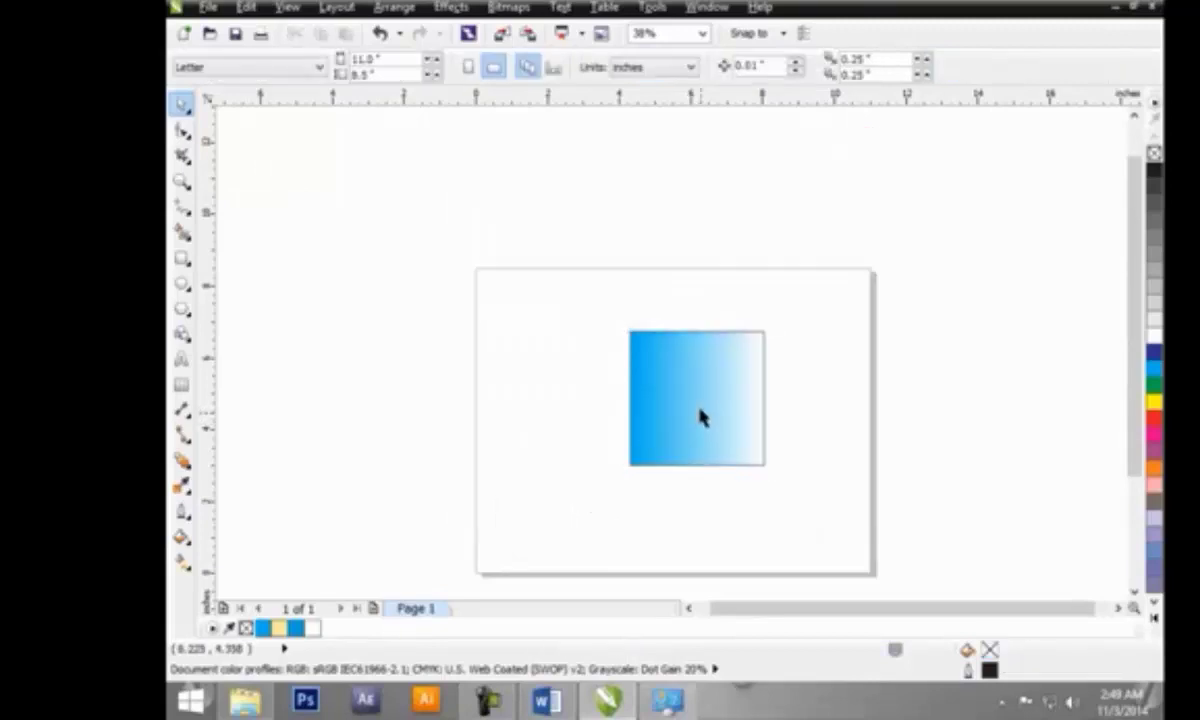
pyautogui.click(706, 402)
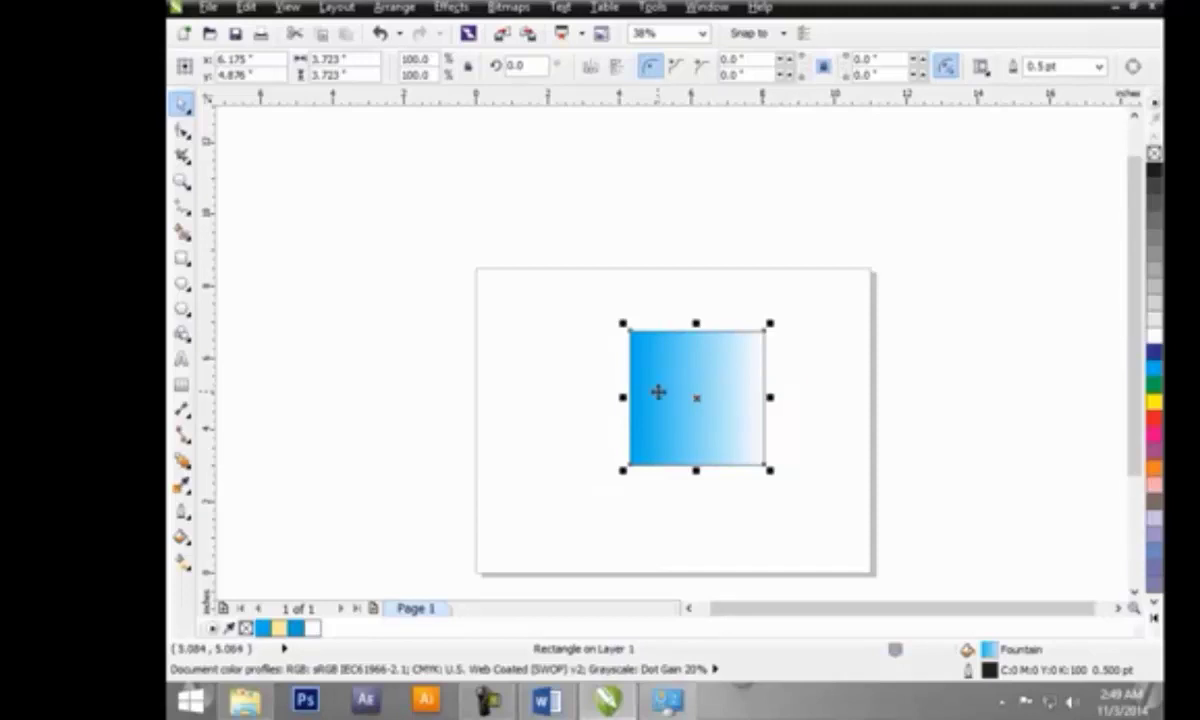
pyautogui.click(590, 422)
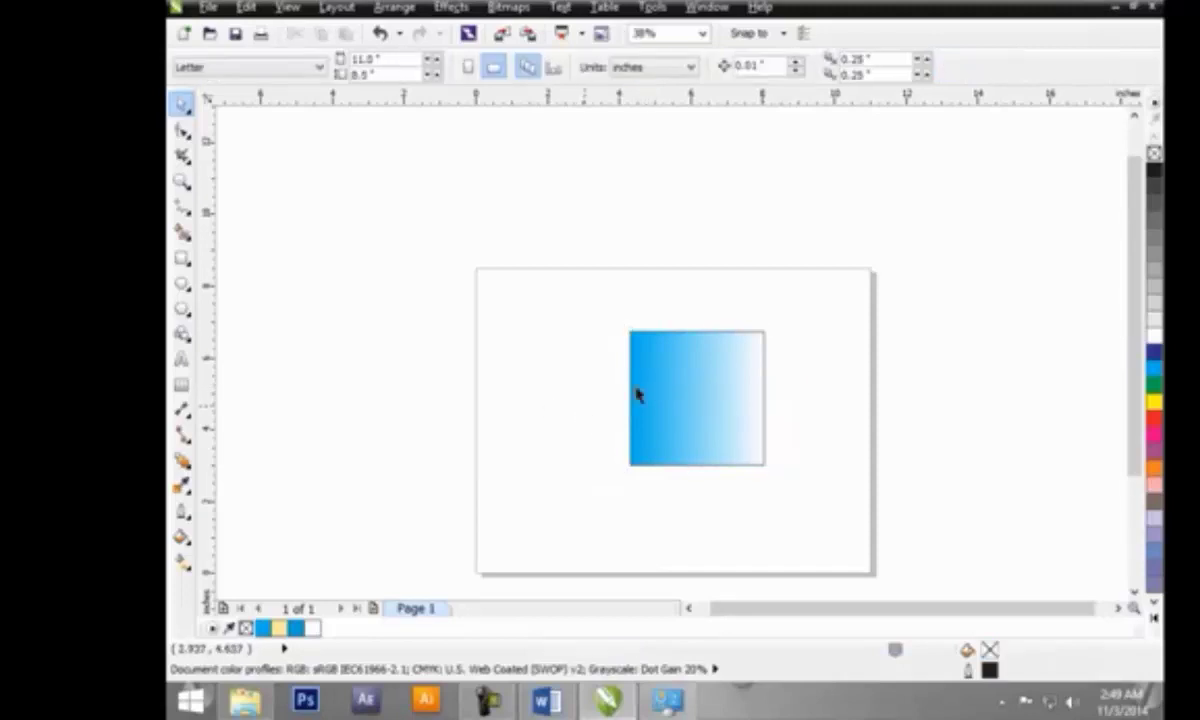
# Enlarge the gradient square to about 4.7 inches and sample a light blue from its right half with the Color Eyedropper
pyautogui.click(675, 429)
pyautogui.moveTo(769, 471); pyautogui.dragTo(729, 488)
pyautogui.click(182, 484)
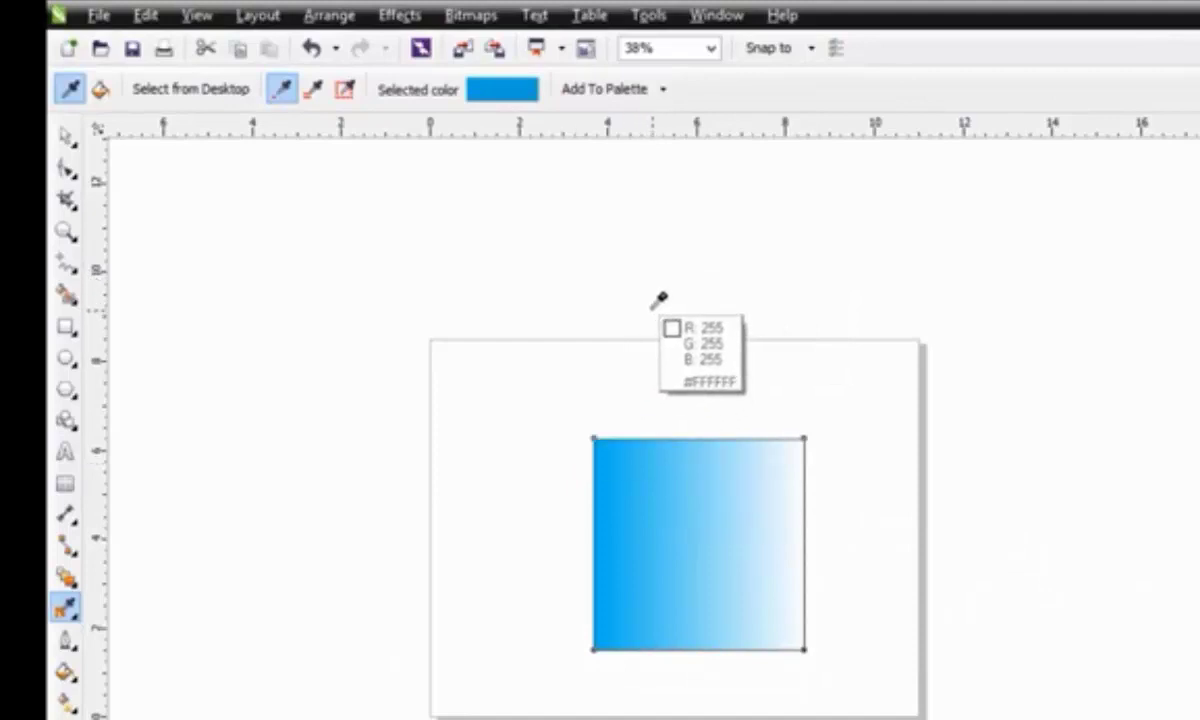
pyautogui.click(735, 522)
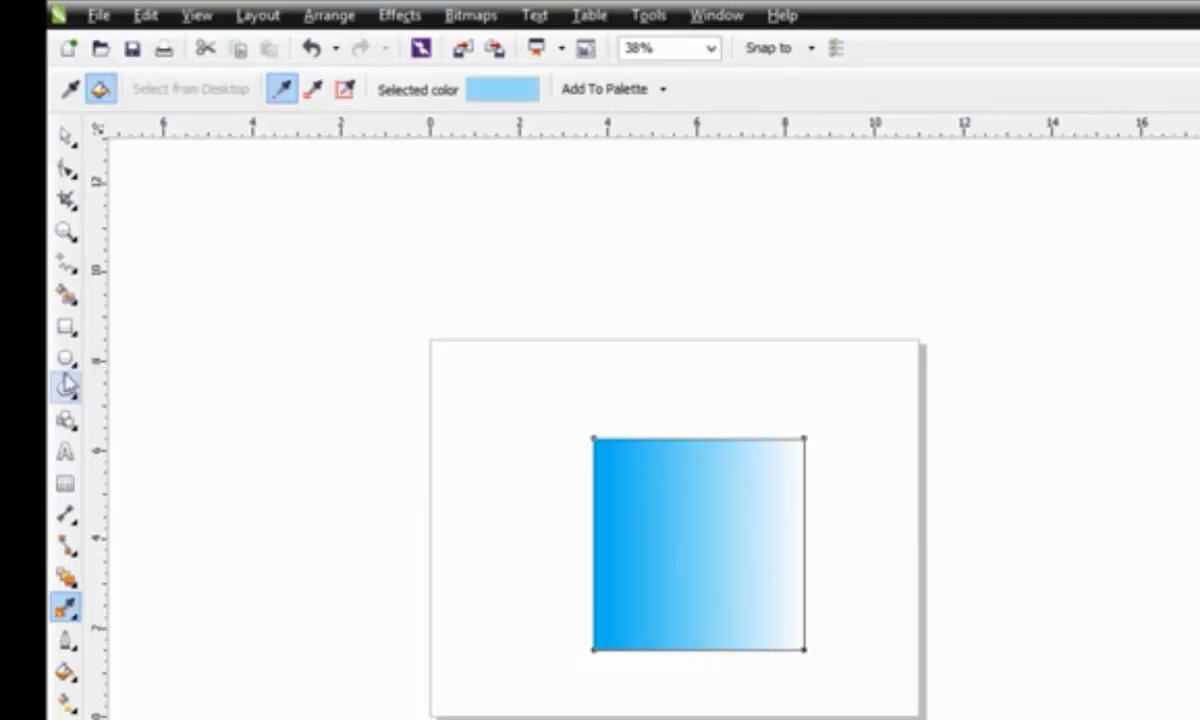
# Draw an ellipse about 4.0 by 3.9 inches beside the page's left edge and try to fill it with the sampled light blue
pyautogui.click(66, 358)
pyautogui.moveTo(200, 335); pyautogui.dragTo(380, 510)
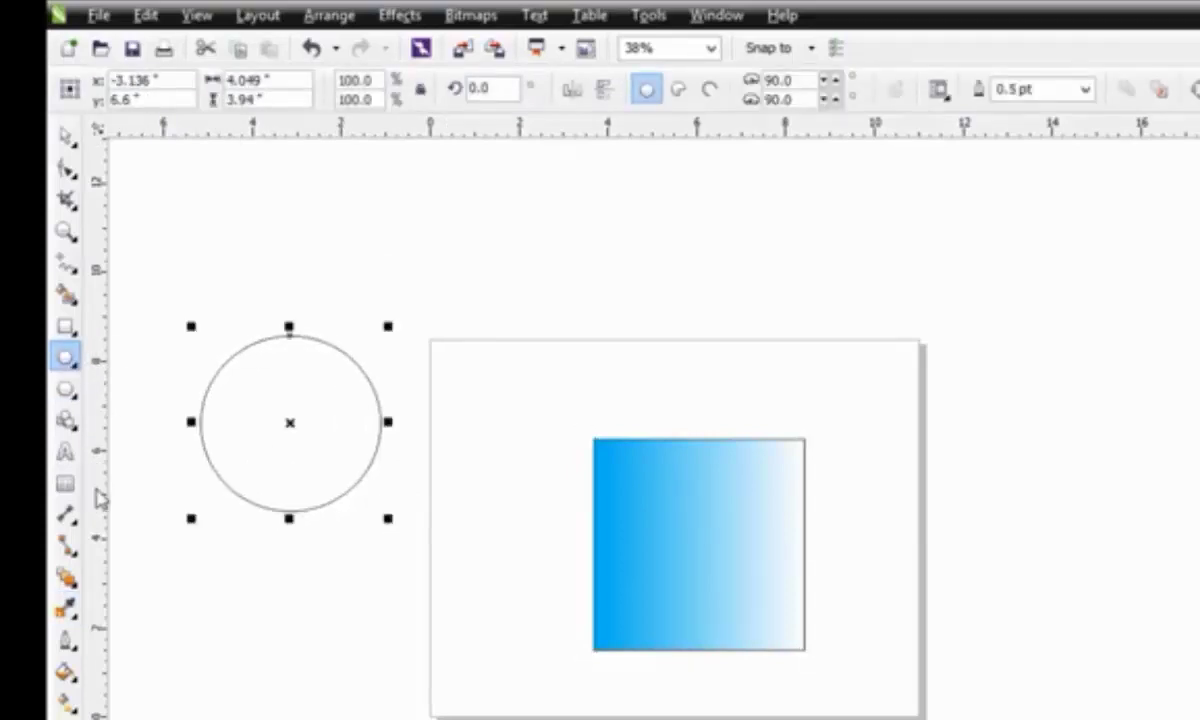
pyautogui.click(66, 607)
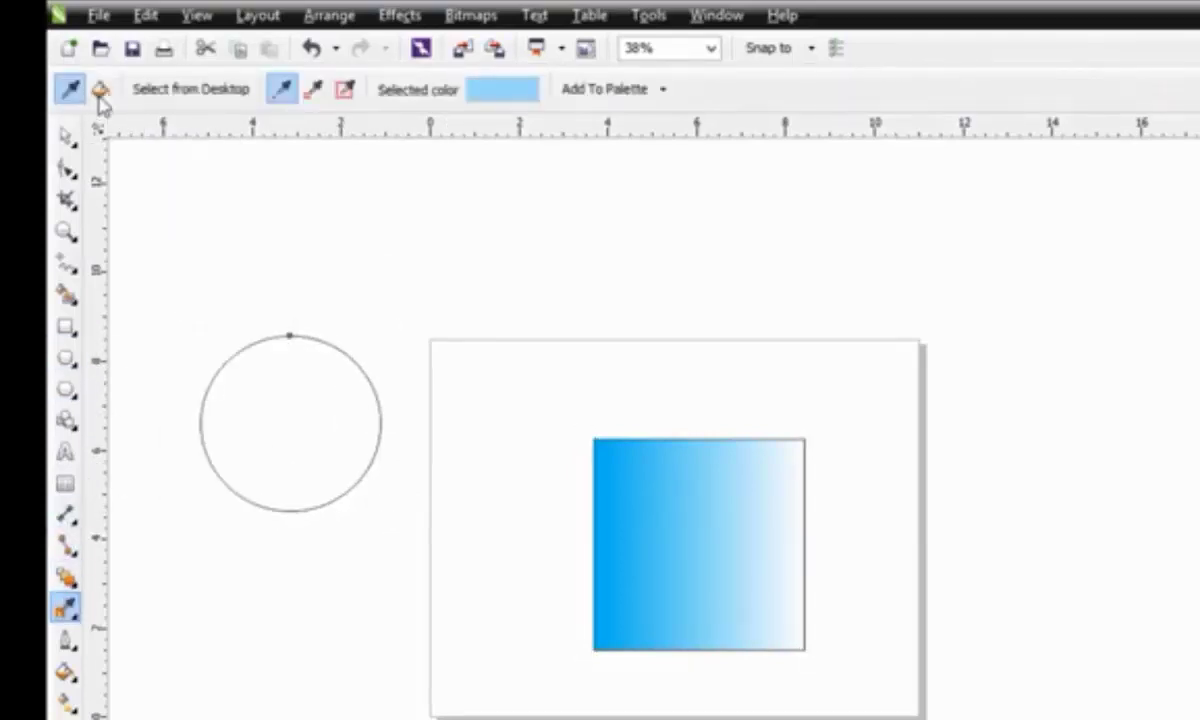
pyautogui.click(258, 430)
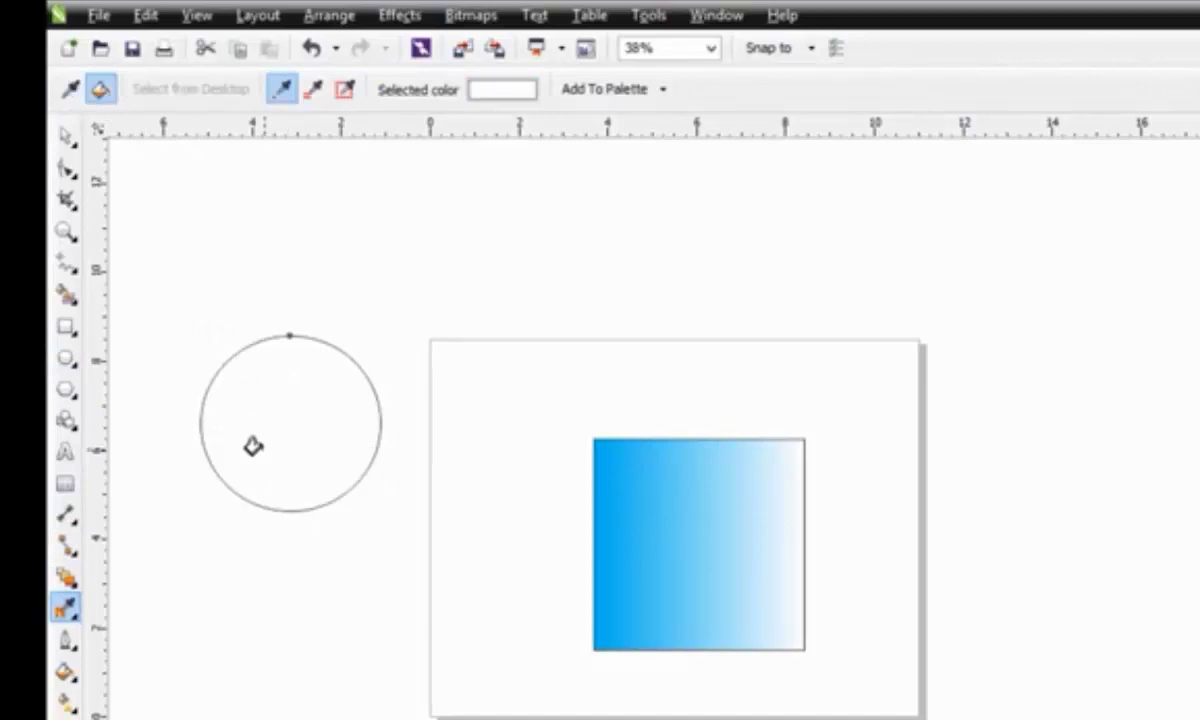
# Resample a light blue from the gradient square and apply it to the ellipse
pyautogui.click(66, 88)
pyautogui.click(728, 525)
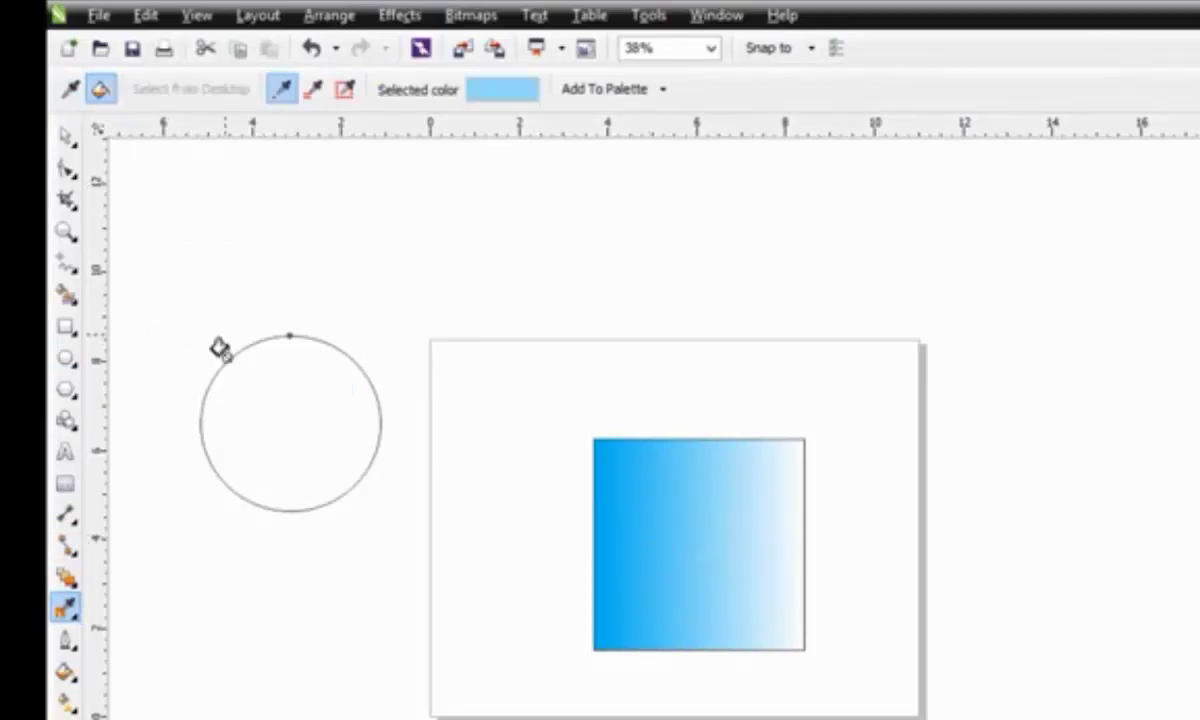
pyautogui.click(228, 366)
pyautogui.click(66, 135)
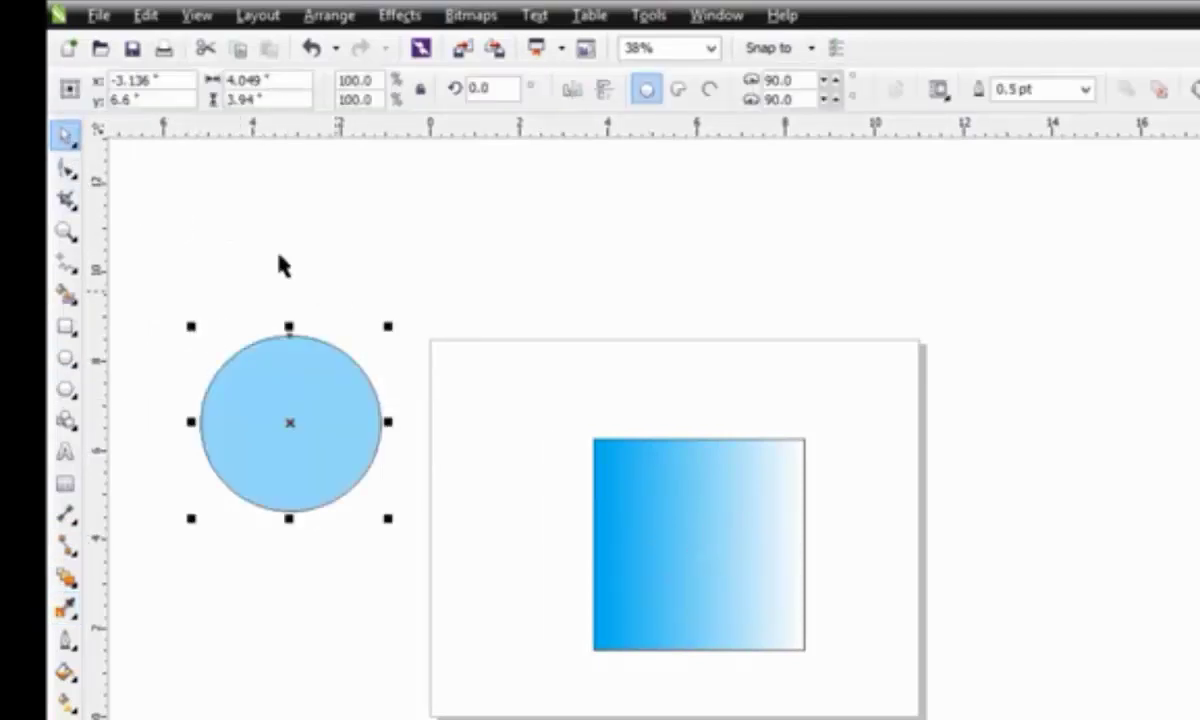
# Sample the gradient square with the Color Eyedropper's 2 x 2 pixel averaging and fill the ellipse with the resulting color
pyautogui.click(671, 558)
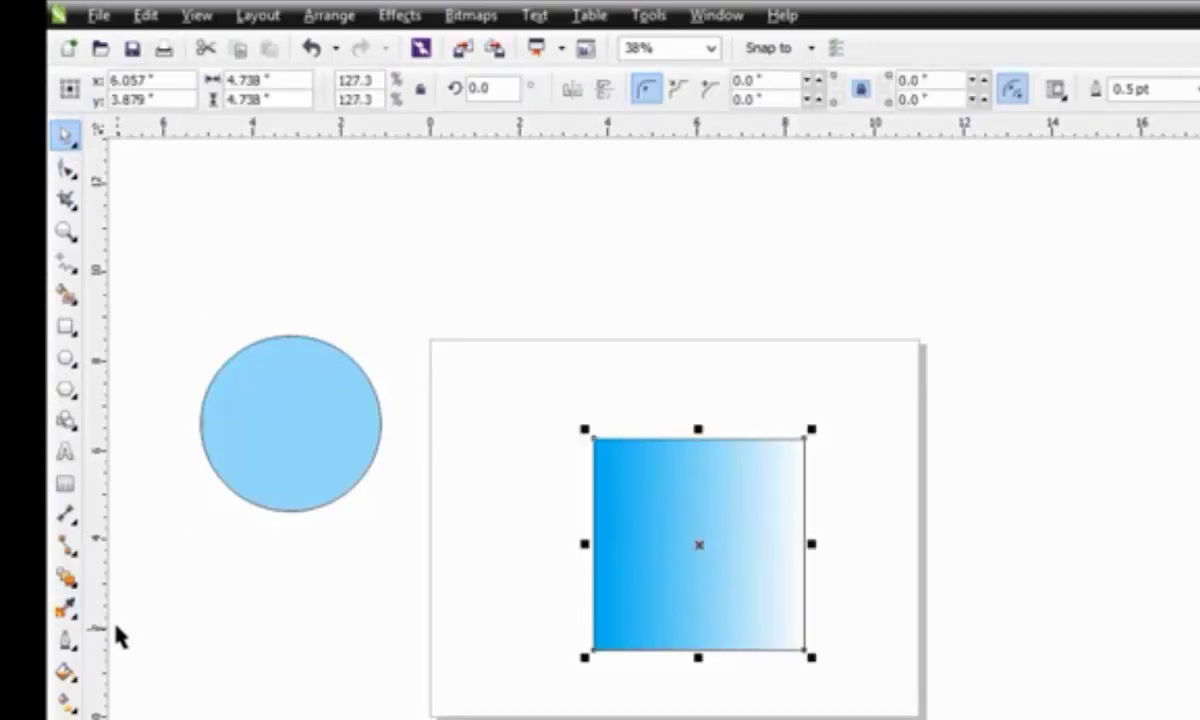
pyautogui.click(67, 608)
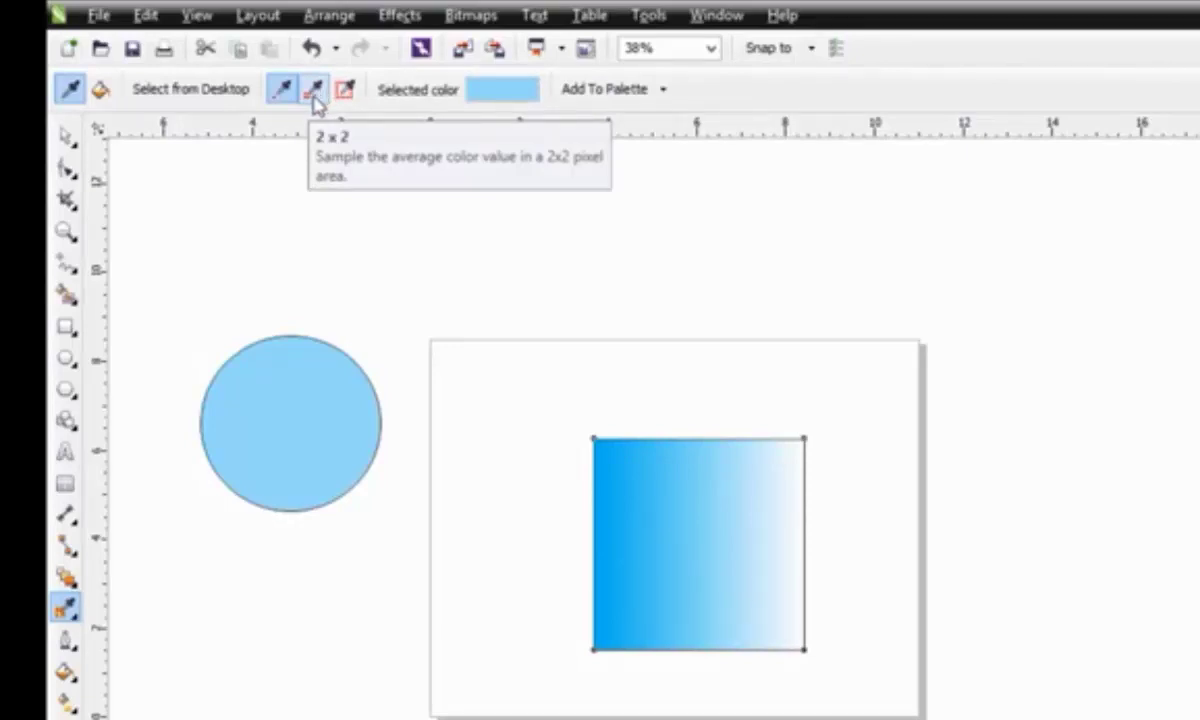
pyautogui.click(313, 98)
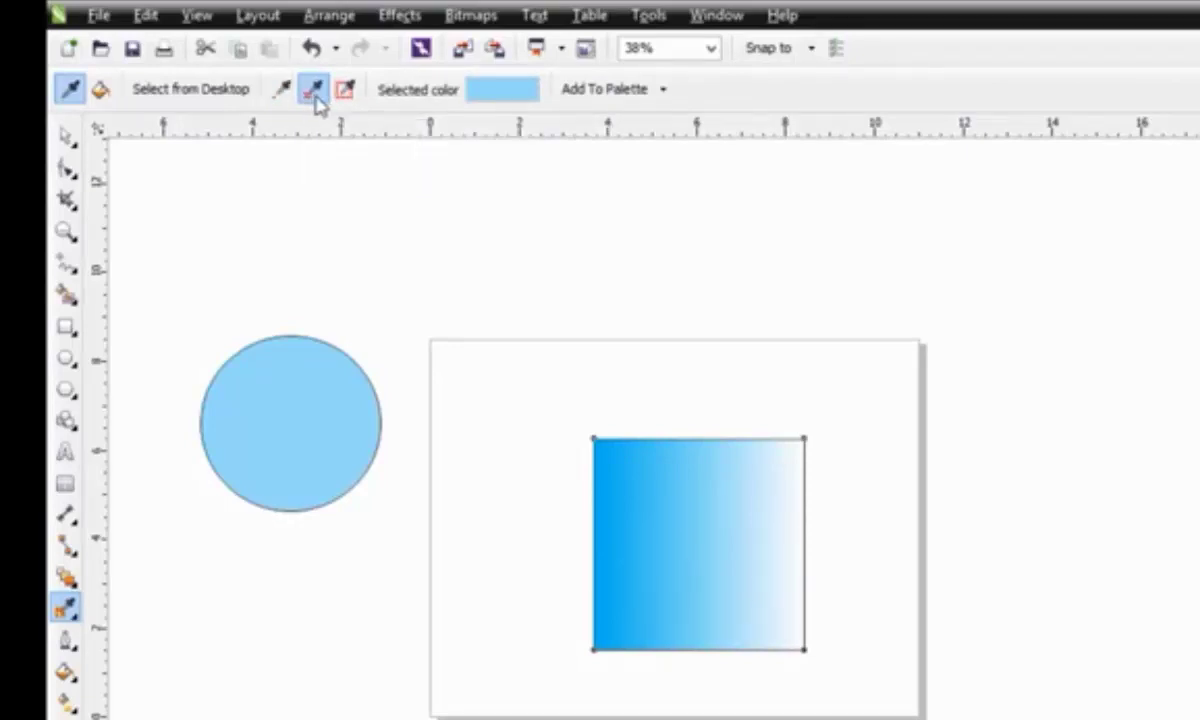
pyautogui.click(706, 506)
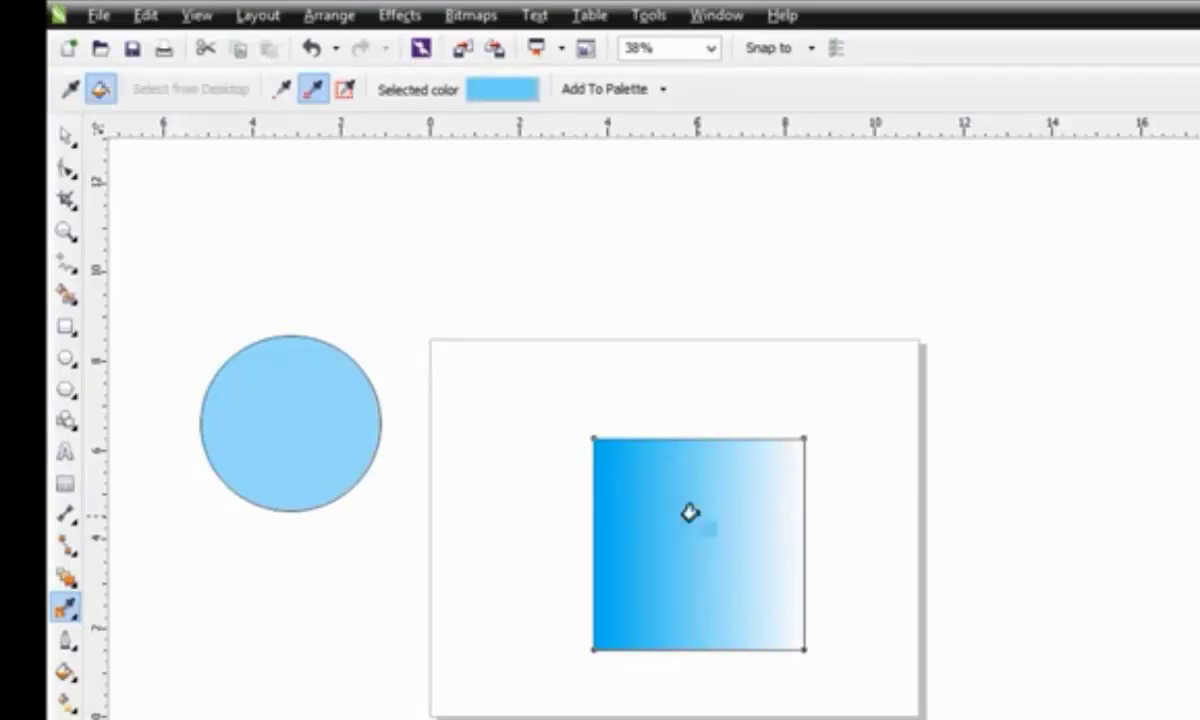
pyautogui.click(323, 436)
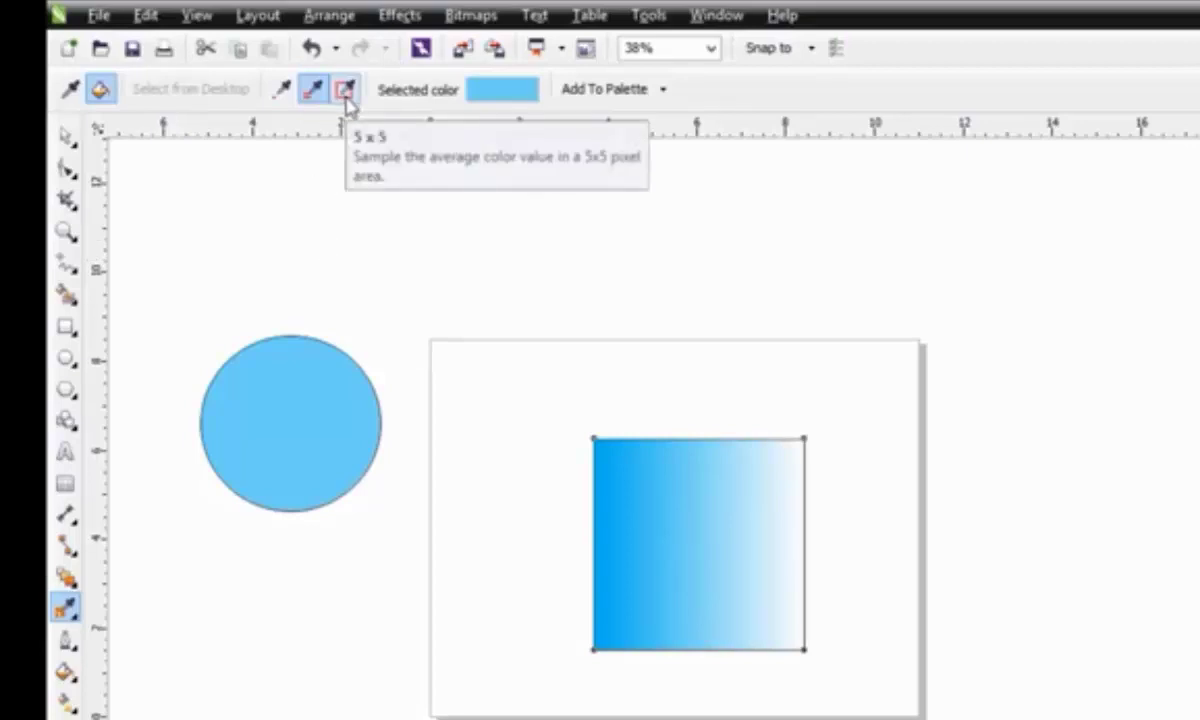
# Sample the gradient square with 5 x 5 pixel averaging and apply the resulting color to the ellipse
pyautogui.click(346, 93)
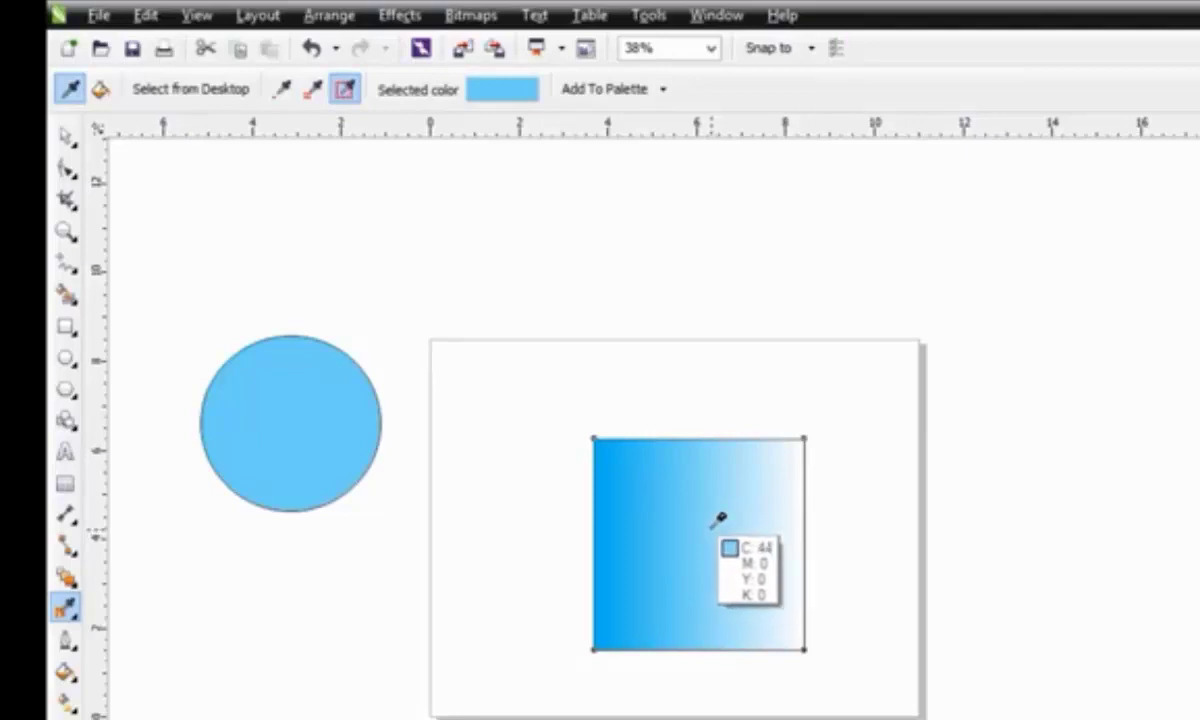
pyautogui.click(718, 518)
pyautogui.click(295, 410)
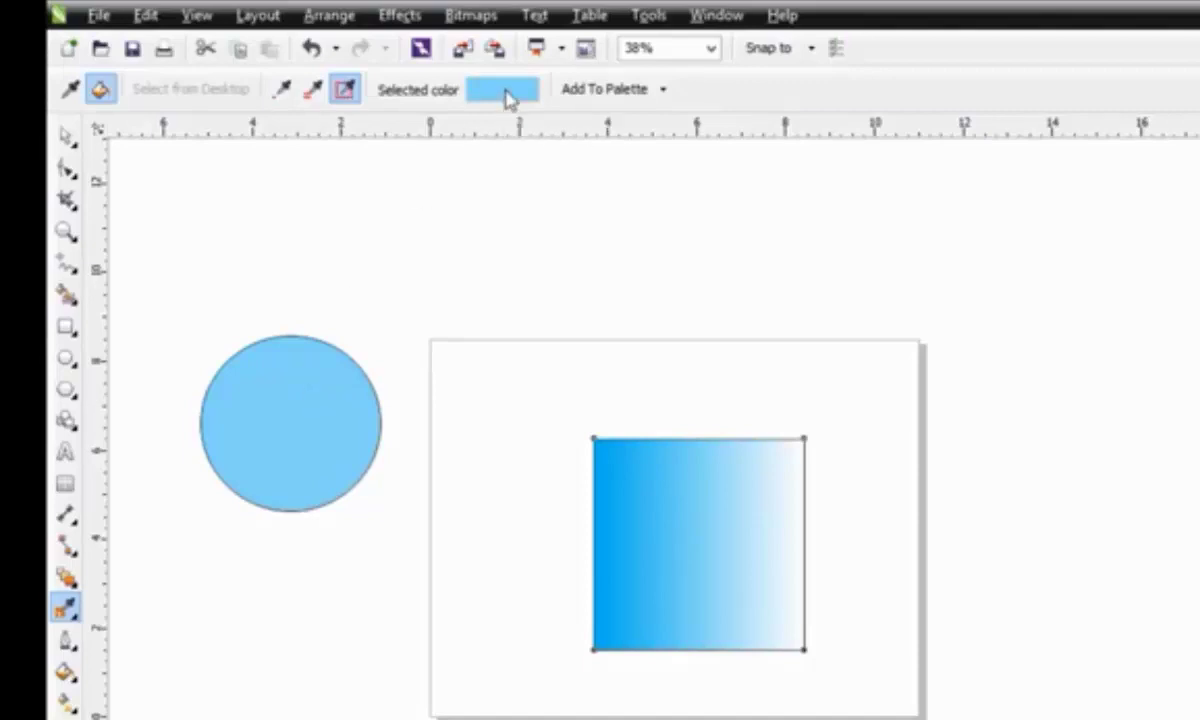
pyautogui.moveTo(493, 104)
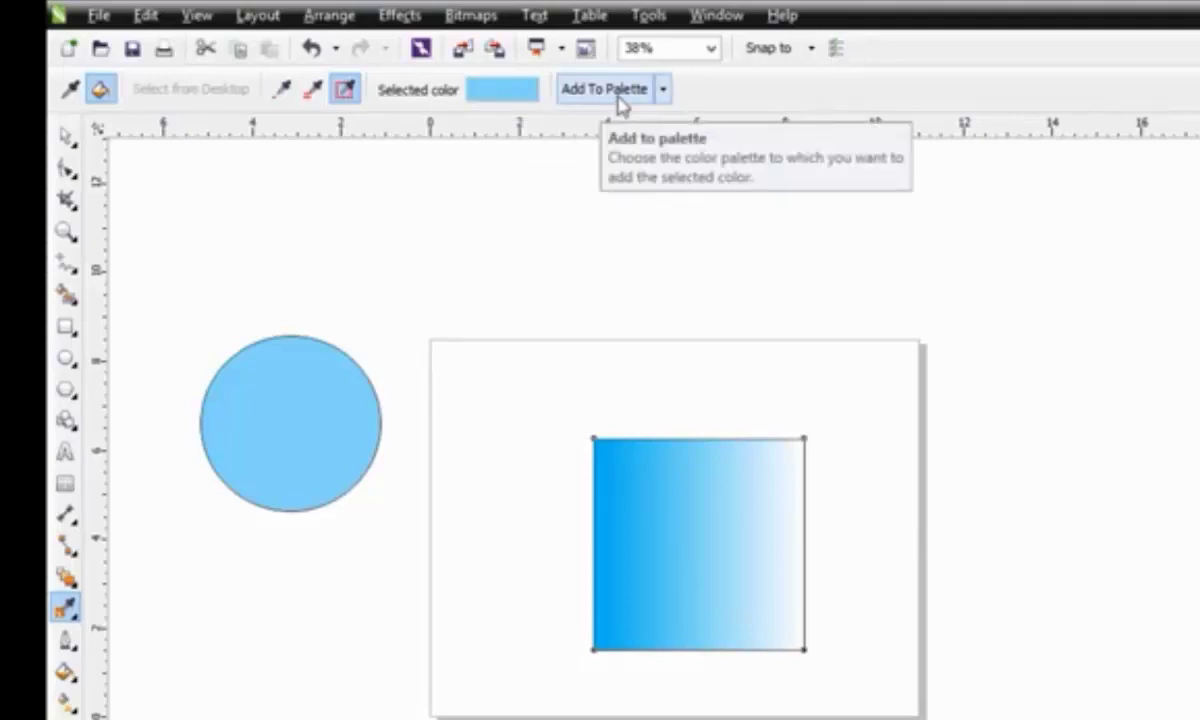
# Add the sampled light blue to the document palette
pyautogui.click(664, 95)
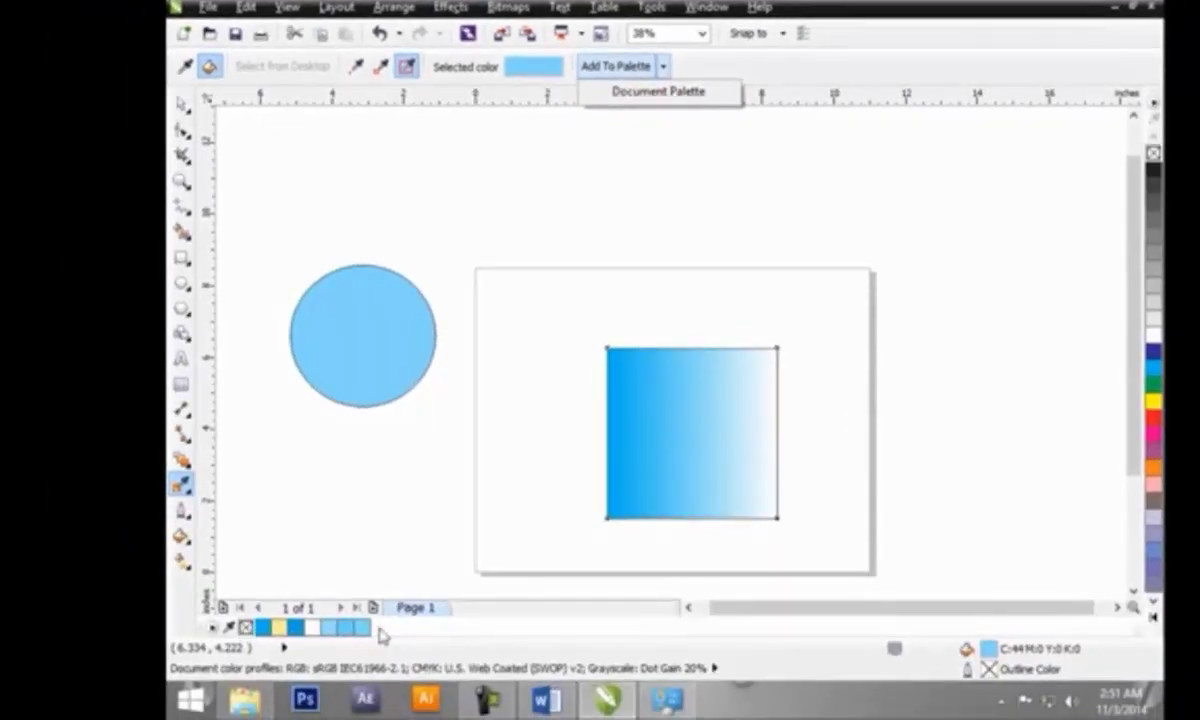
pyautogui.click(683, 96)
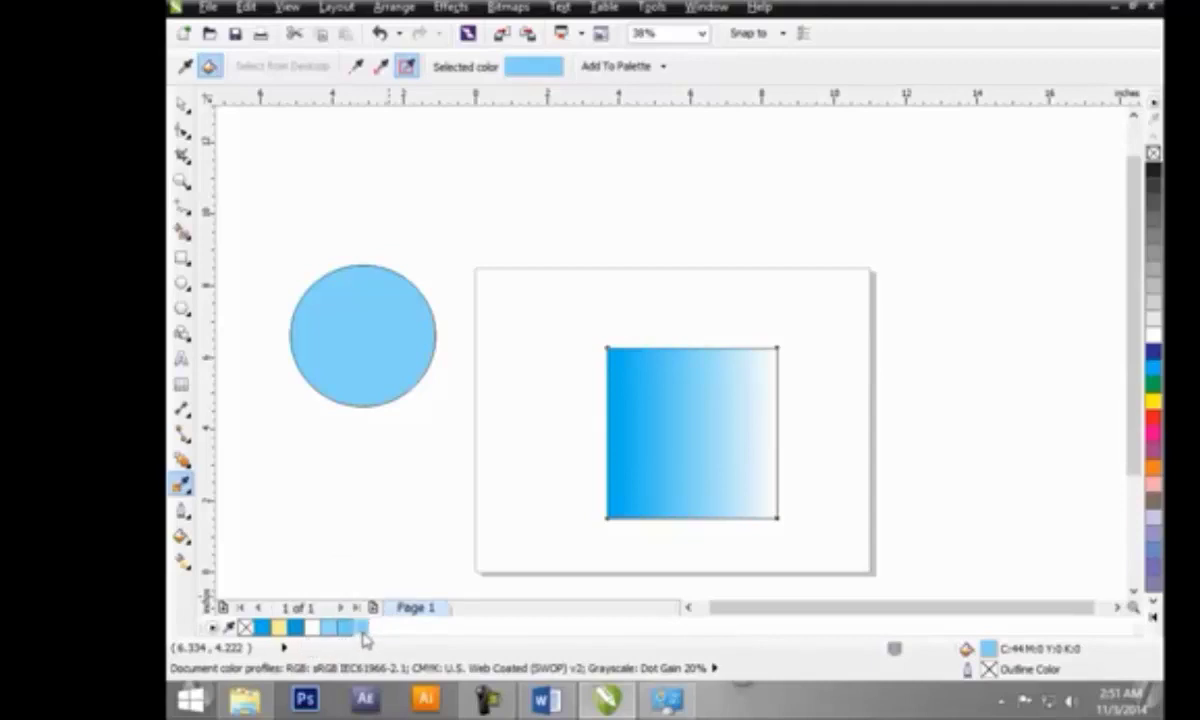
# Delete the light blue ellipse and the gradient square to clear the drawing
pyautogui.click(181, 102)
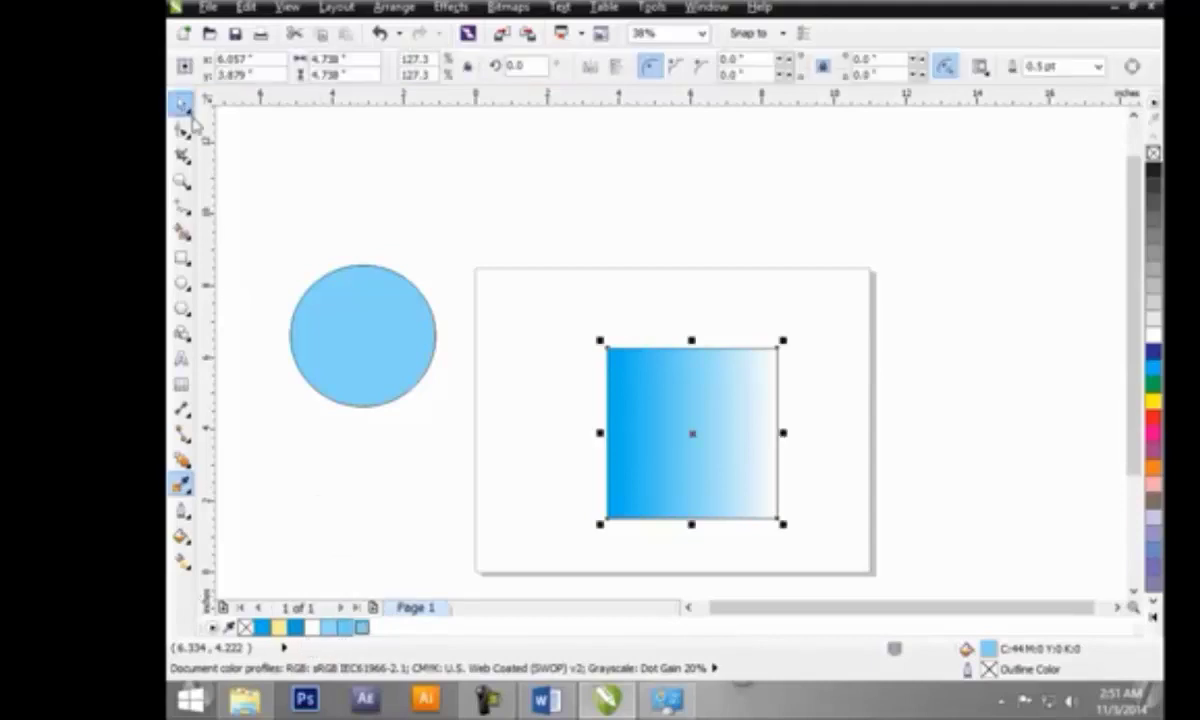
pyautogui.click(351, 321)
pyautogui.press('Delete')
pyautogui.click(640, 442)
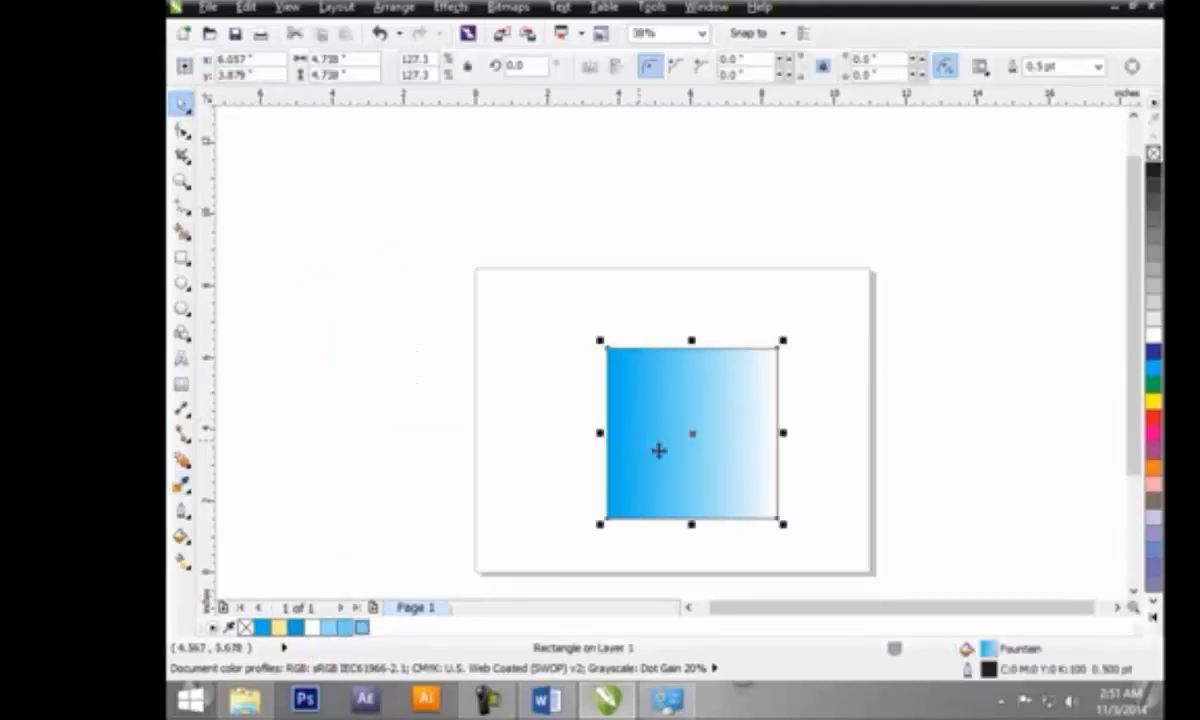
pyautogui.moveTo(659, 451); pyautogui.dragTo(482, 461)
pyautogui.press('Delete')
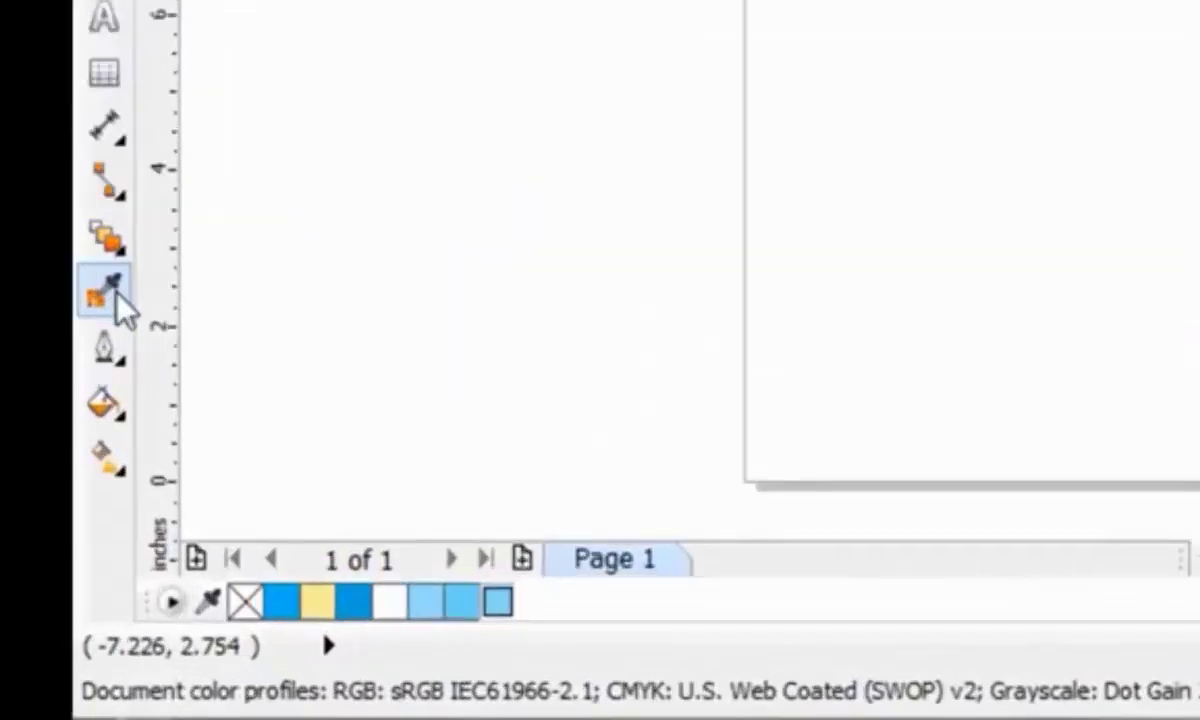
pyautogui.click(116, 300)
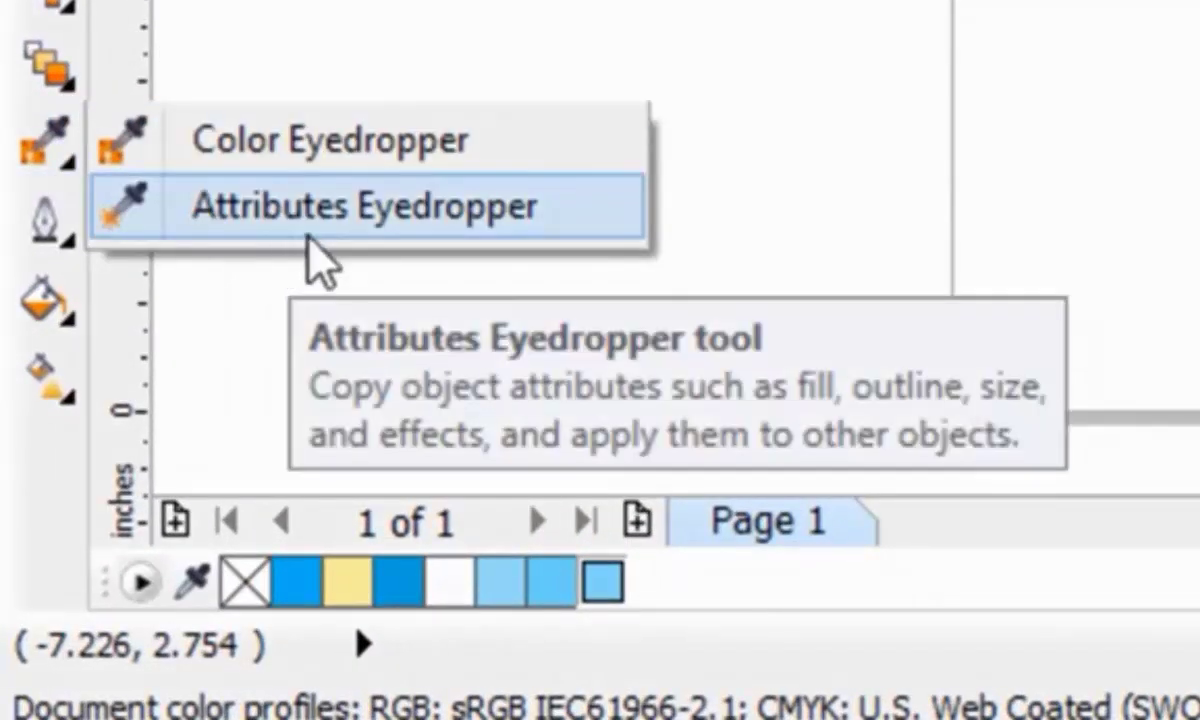
pyautogui.click(1053, 281)
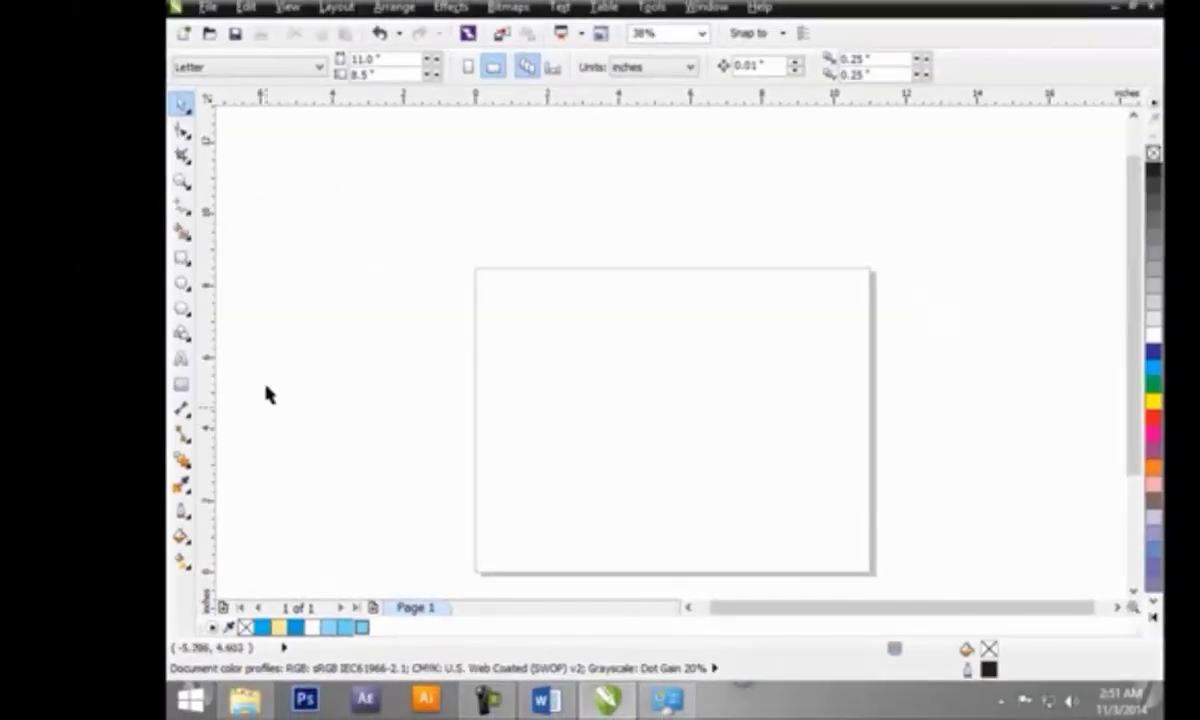
# Draw a circle about 4.4 inches across on the page and move it to the page's right half
pyautogui.click(181, 285)
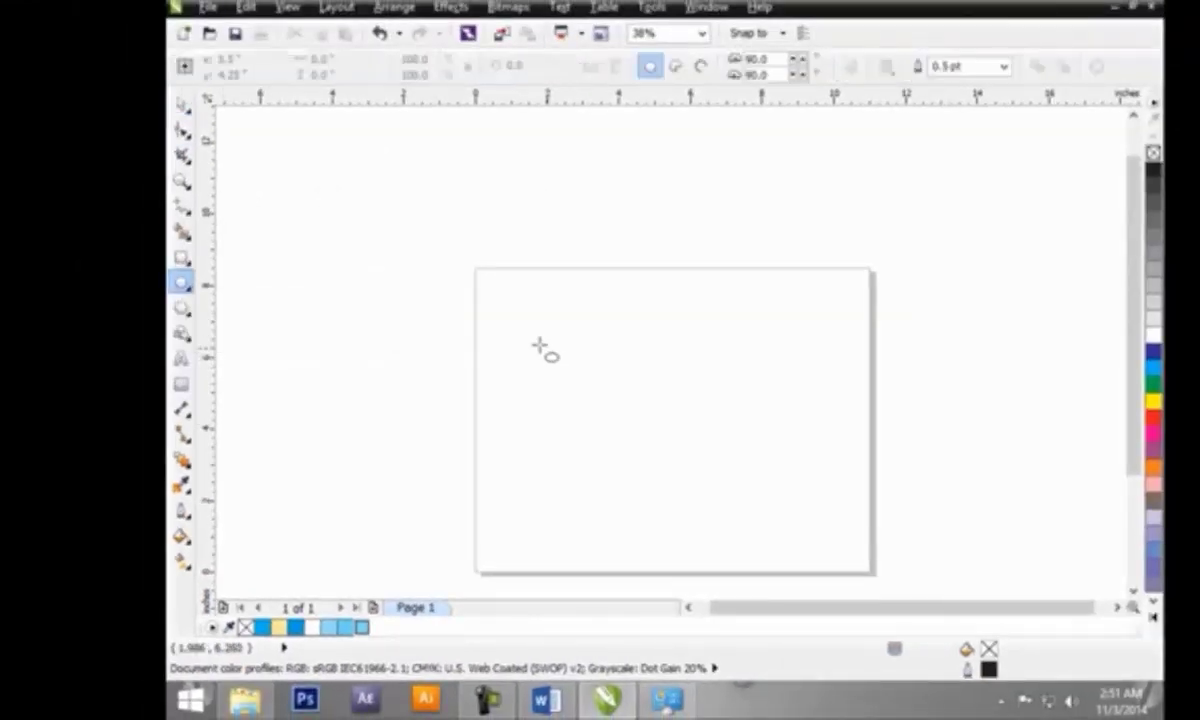
pyautogui.moveTo(502, 333); pyautogui.dragTo(573, 490)
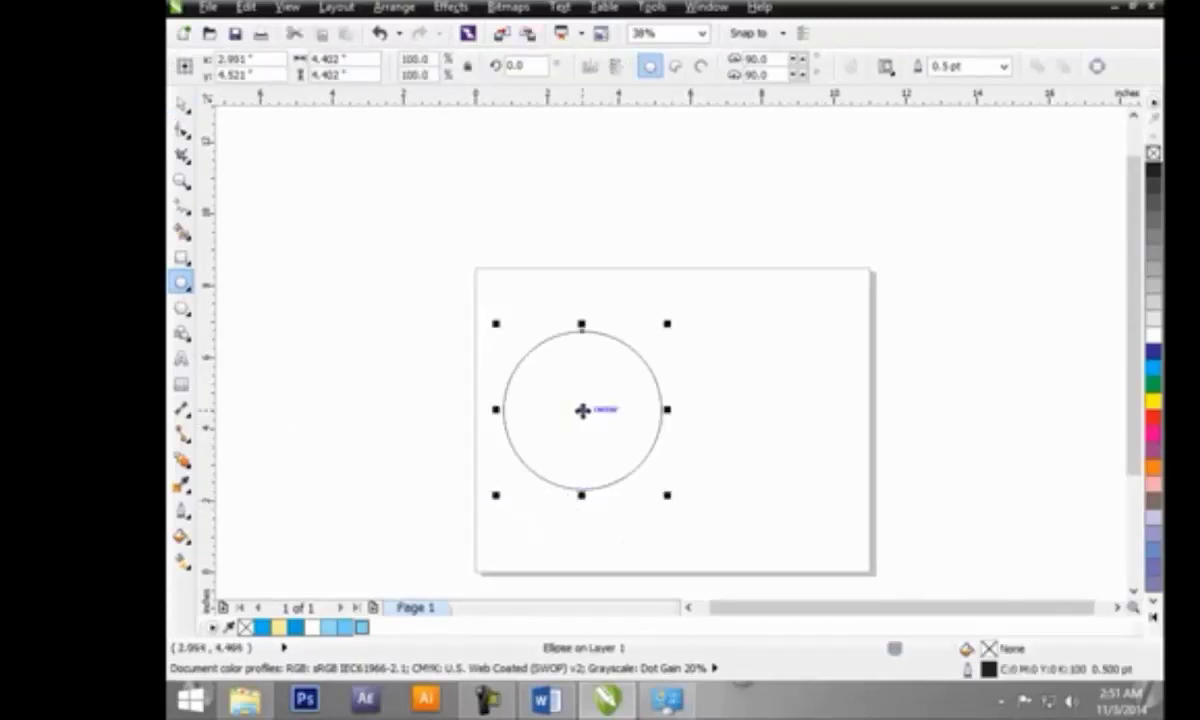
pyautogui.moveTo(582, 410); pyautogui.dragTo(770, 413)
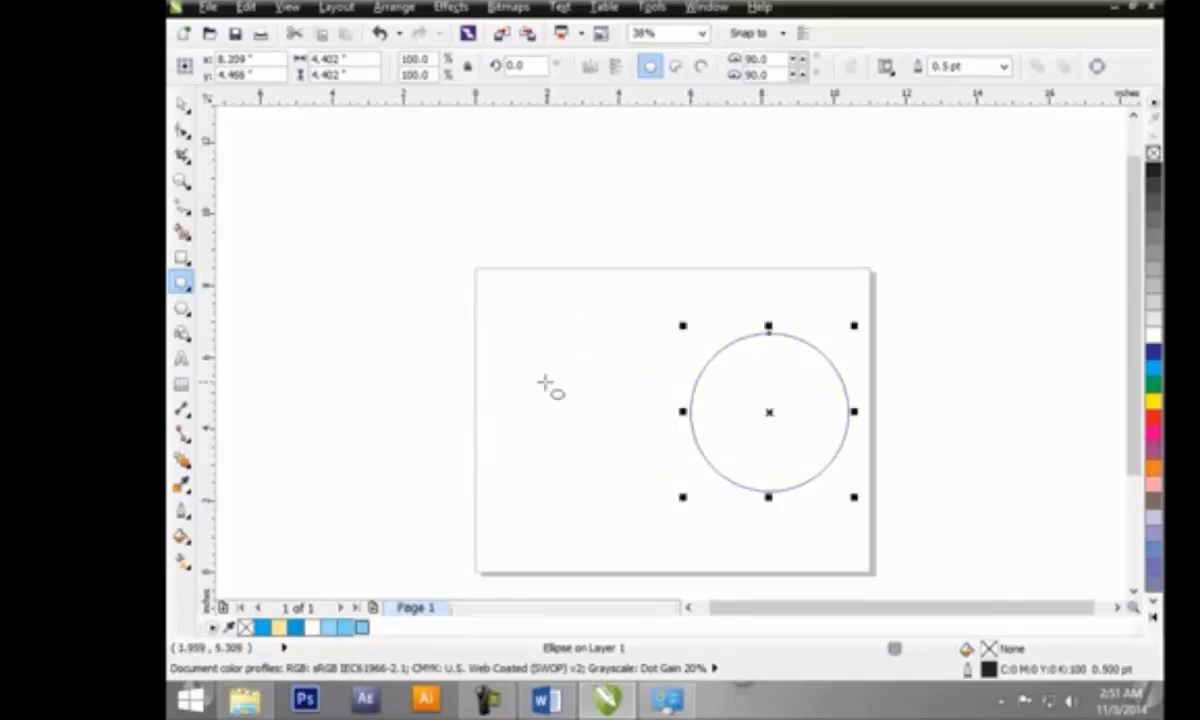
# Fill the circle with C:100 M:0 Y:0 K:0 blue and set its outline width to 12 pt
pyautogui.click(1154, 369)
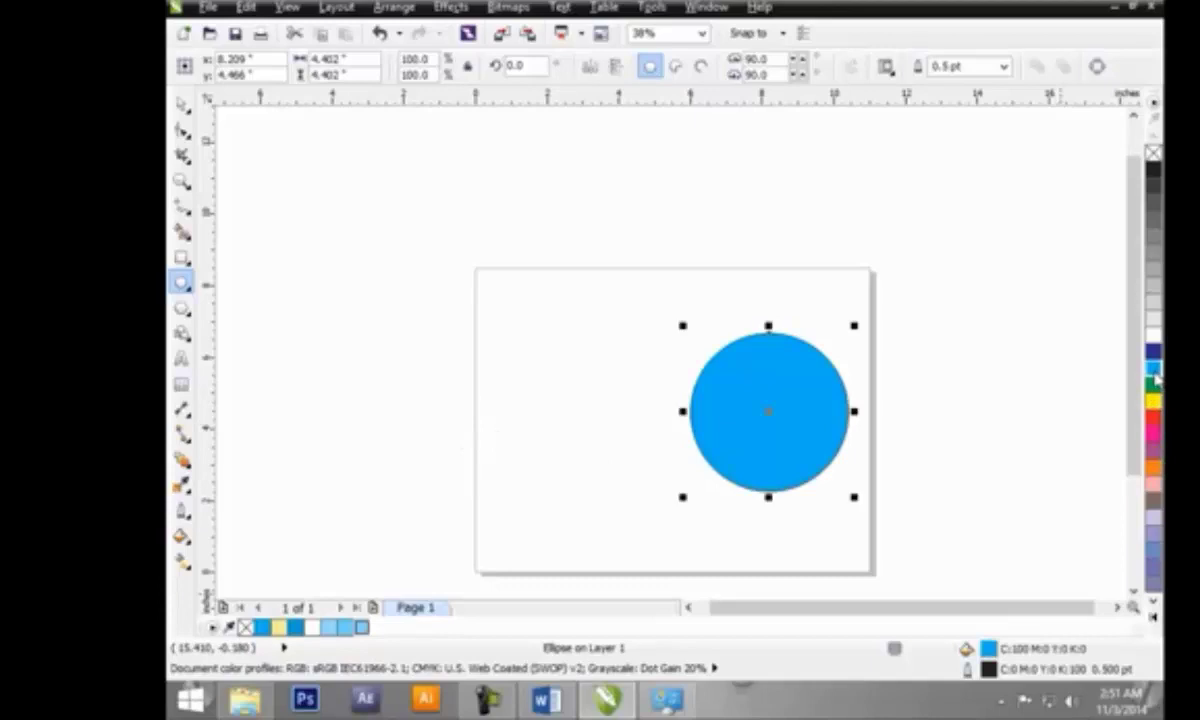
pyautogui.click(1003, 66)
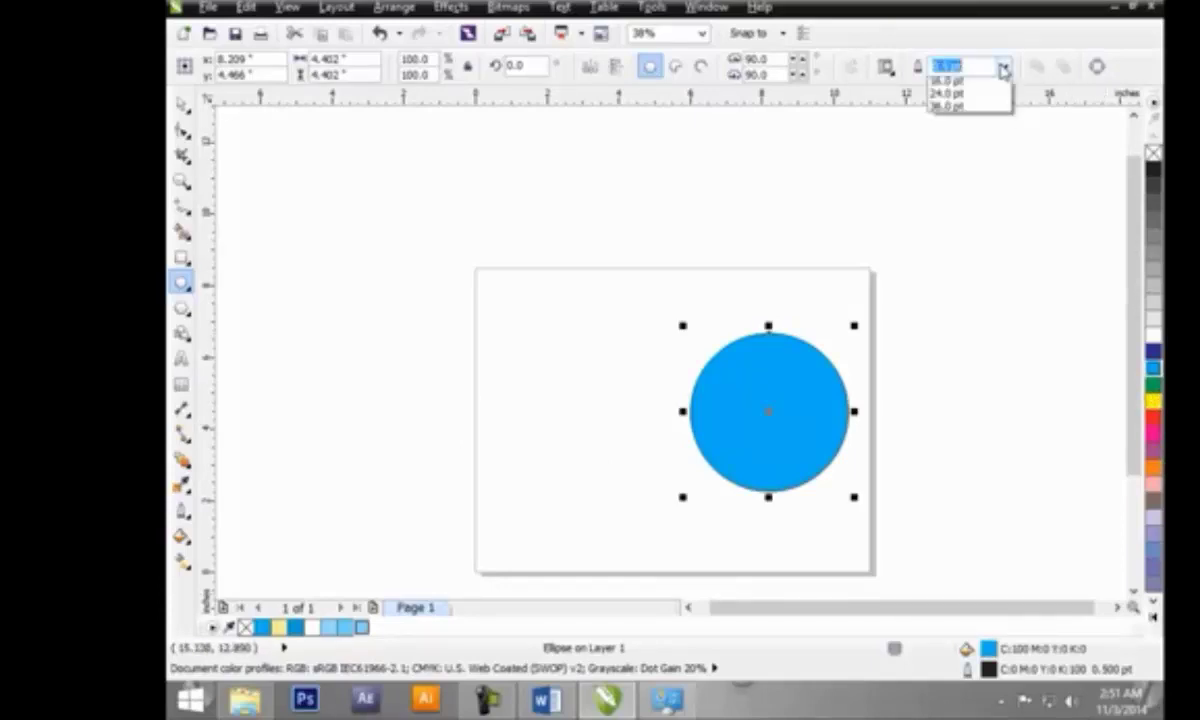
pyautogui.click(950, 224)
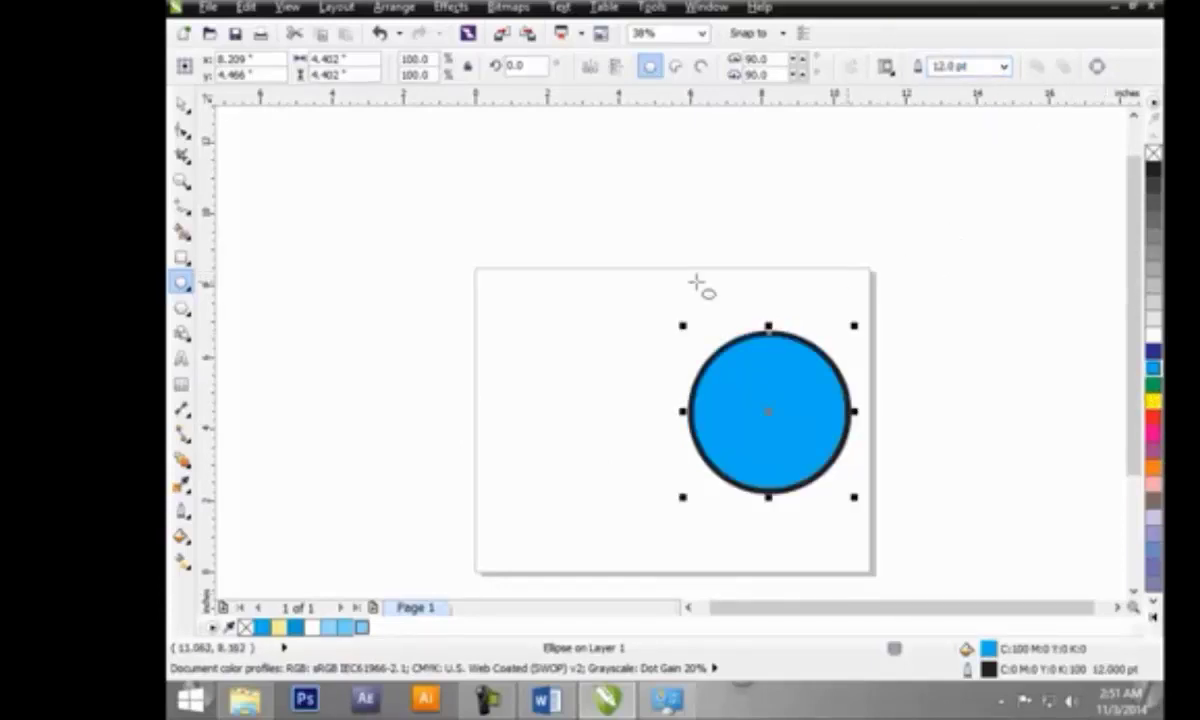
# Try a drop shadow offset slightly below the blue circle
pyautogui.click(183, 462)
pyautogui.click(262, 522)
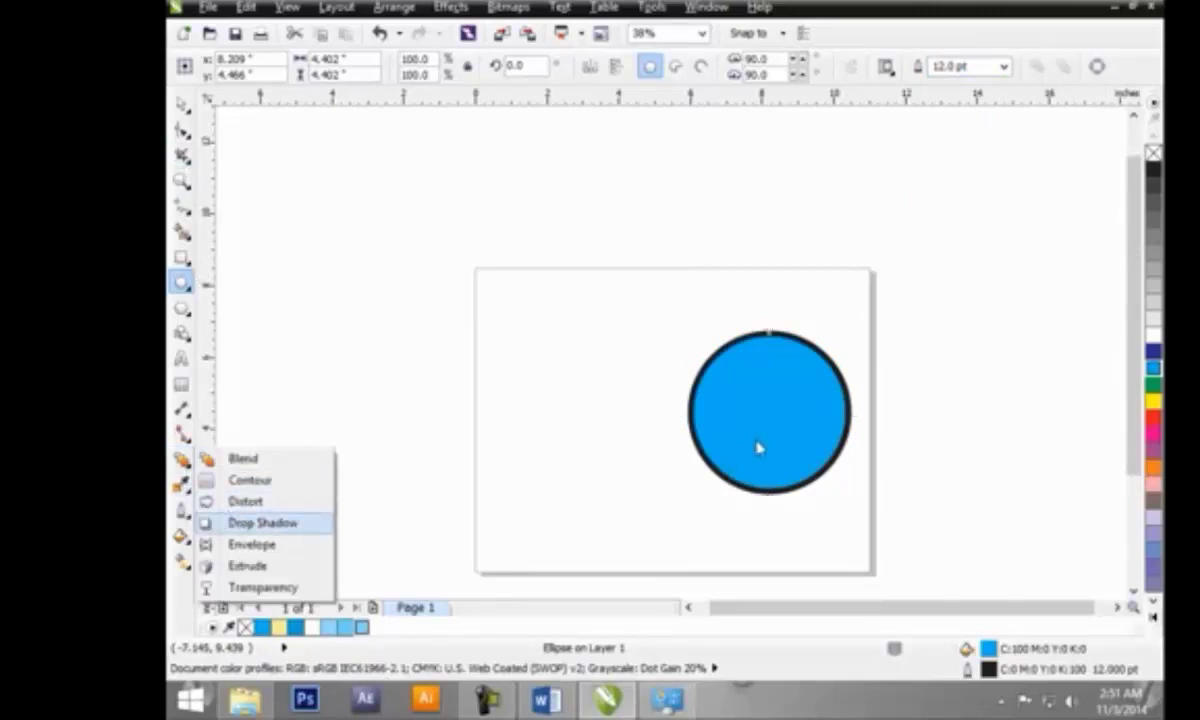
pyautogui.moveTo(766, 498); pyautogui.dragTo(777, 512)
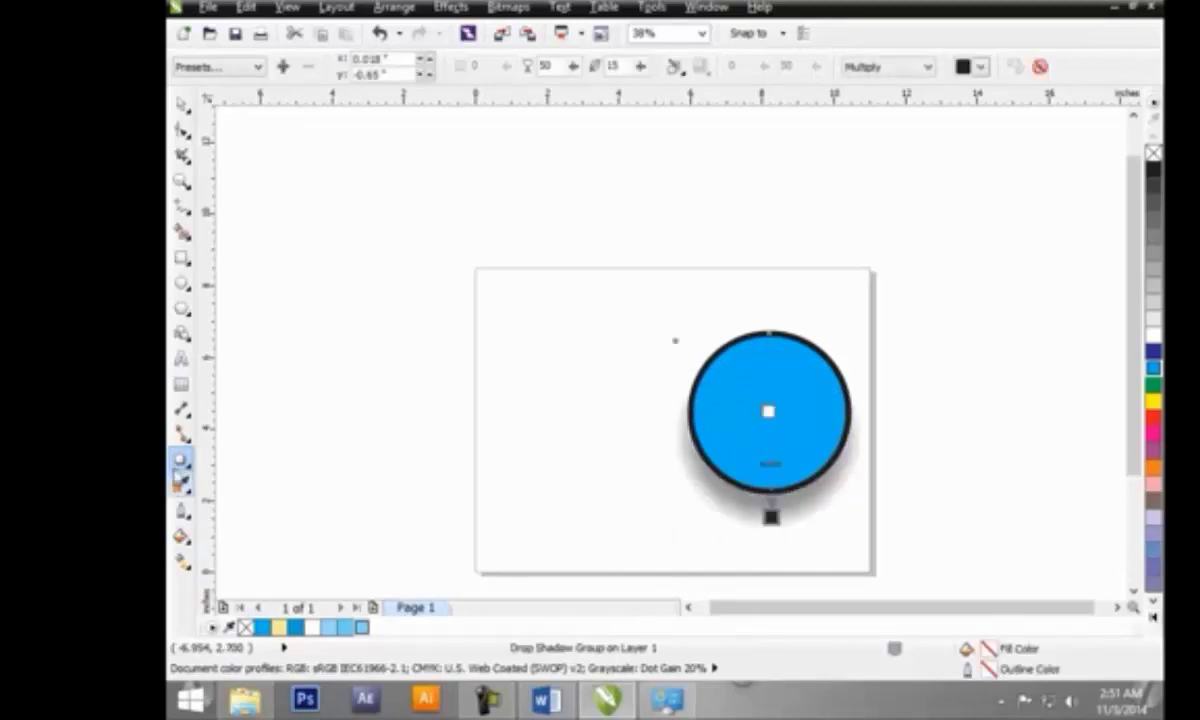
# Undo the circle's drop shadow and extrude the circle toward the page's left side
pyautogui.click(181, 462)
pyautogui.click(247, 565)
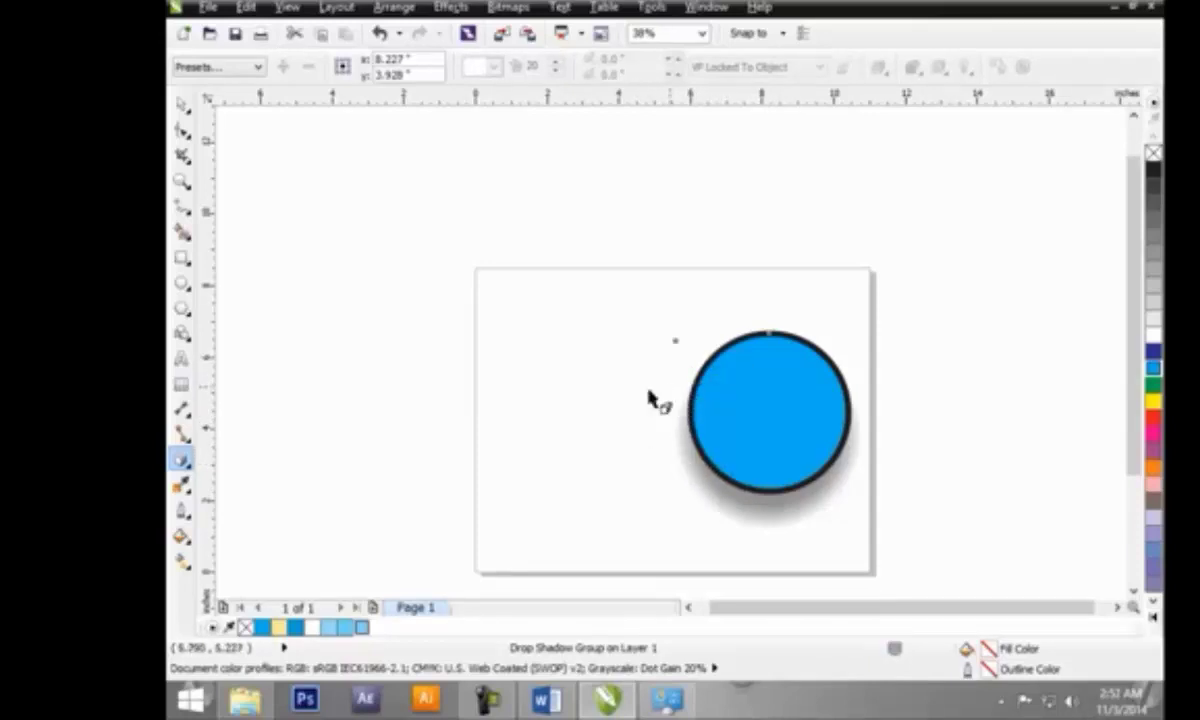
pyautogui.hotkey('ctrl', 'z')
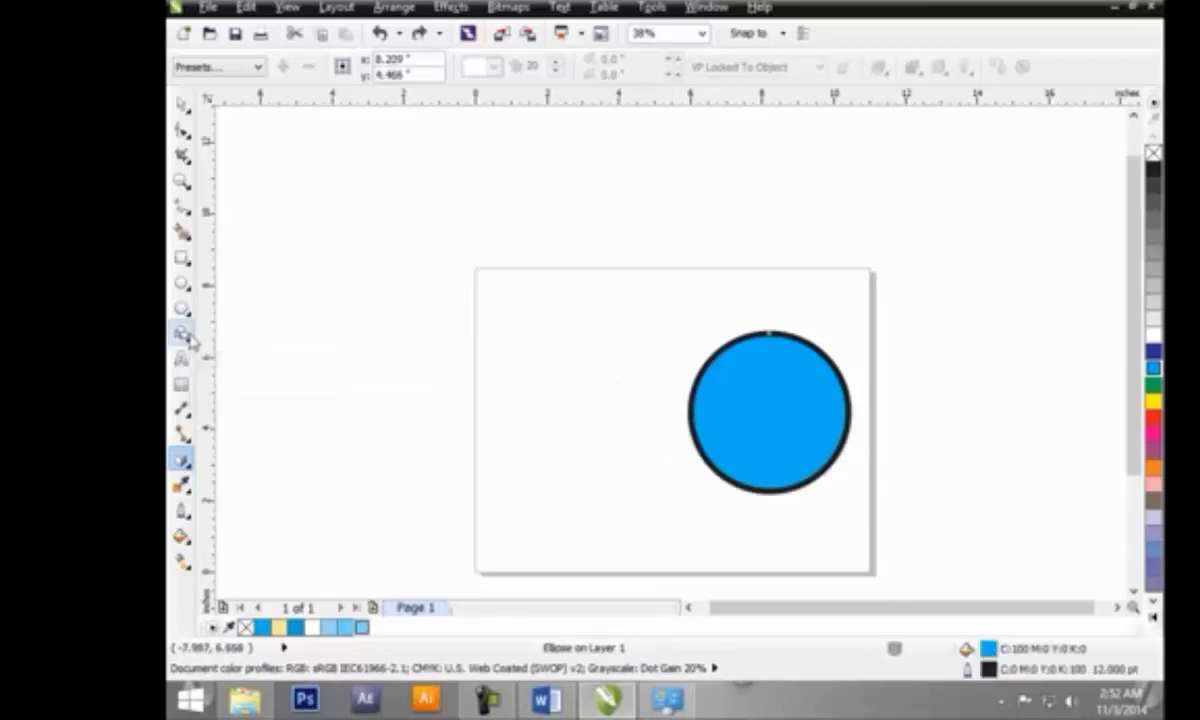
pyautogui.moveTo(752, 420); pyautogui.dragTo(448, 421)
pyautogui.click(434, 474)
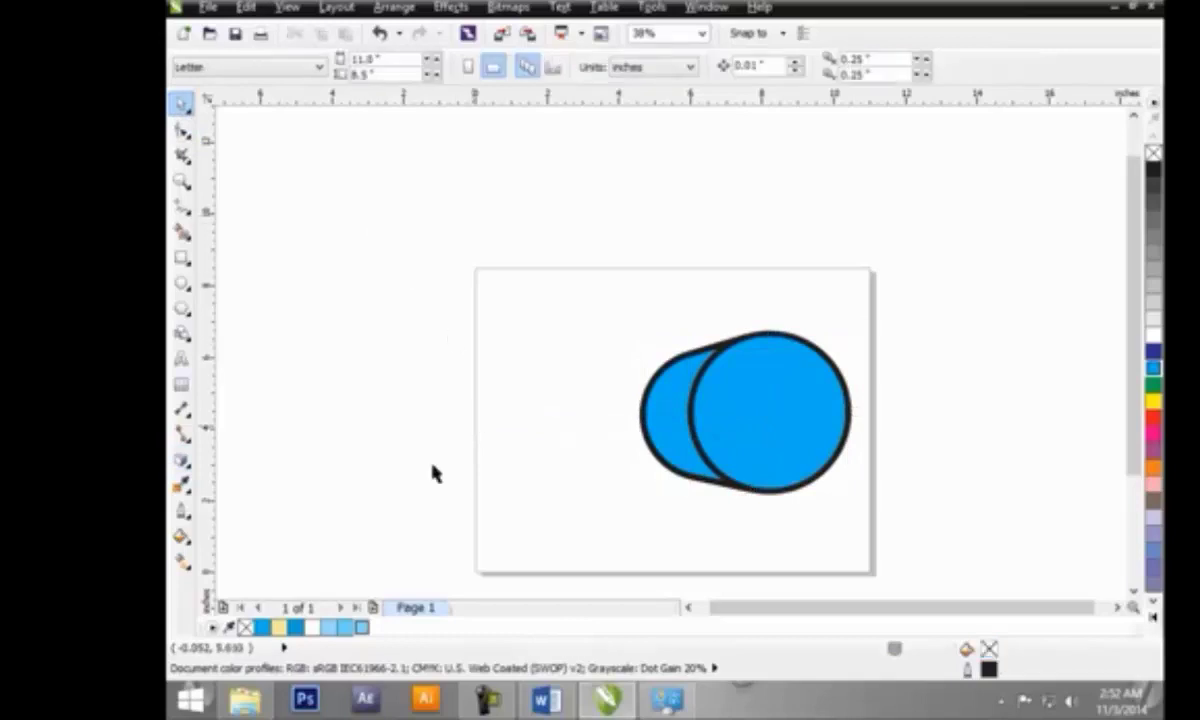
# Add a black drop shadow cast from the extruded circle's lower edge onto the ground below it
pyautogui.click(181, 462)
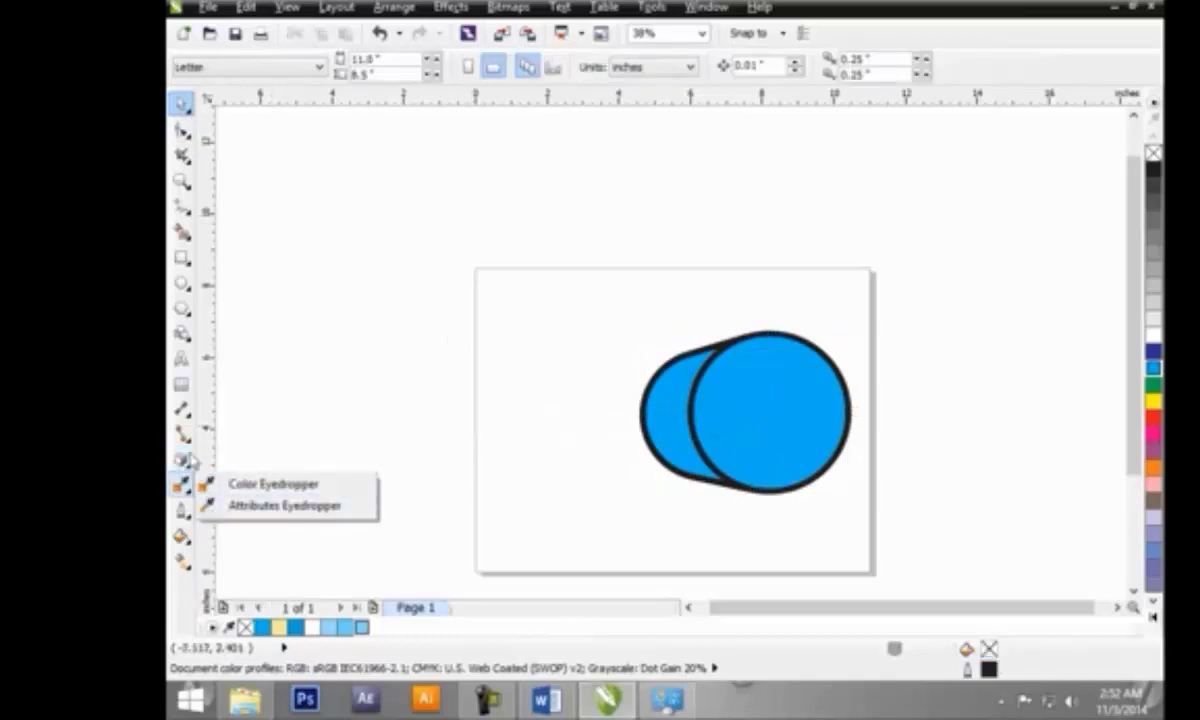
pyautogui.click(258, 528)
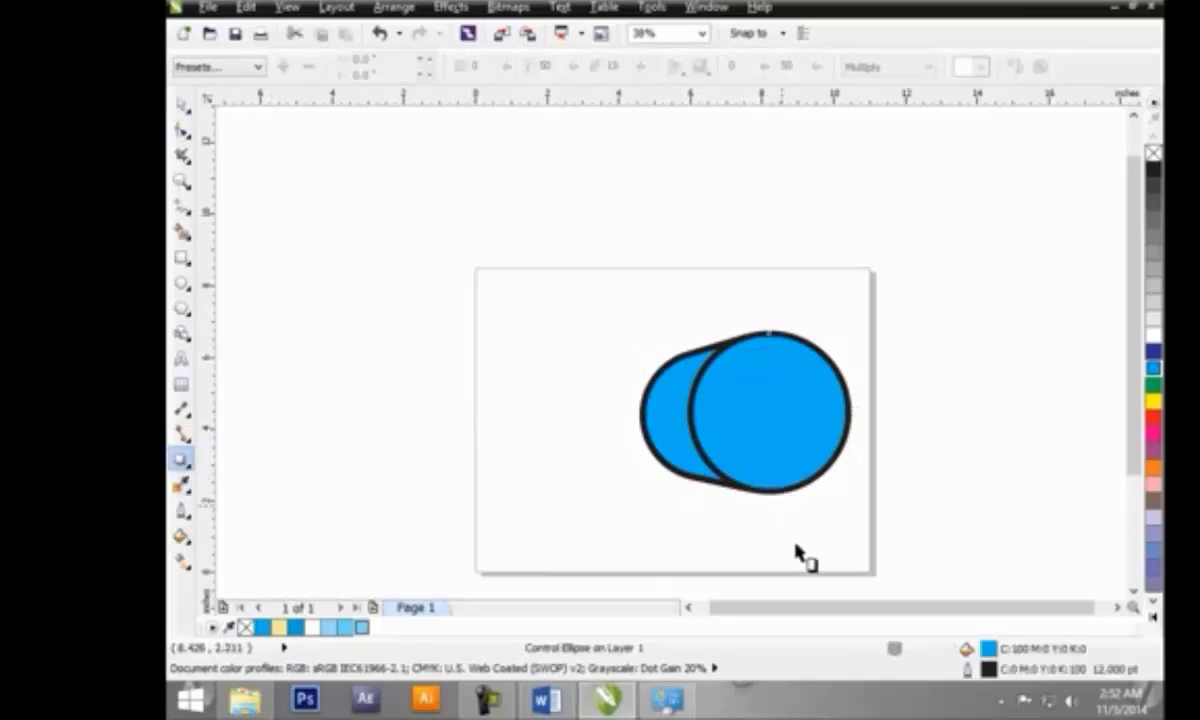
pyautogui.moveTo(768, 493); pyautogui.dragTo(765, 538)
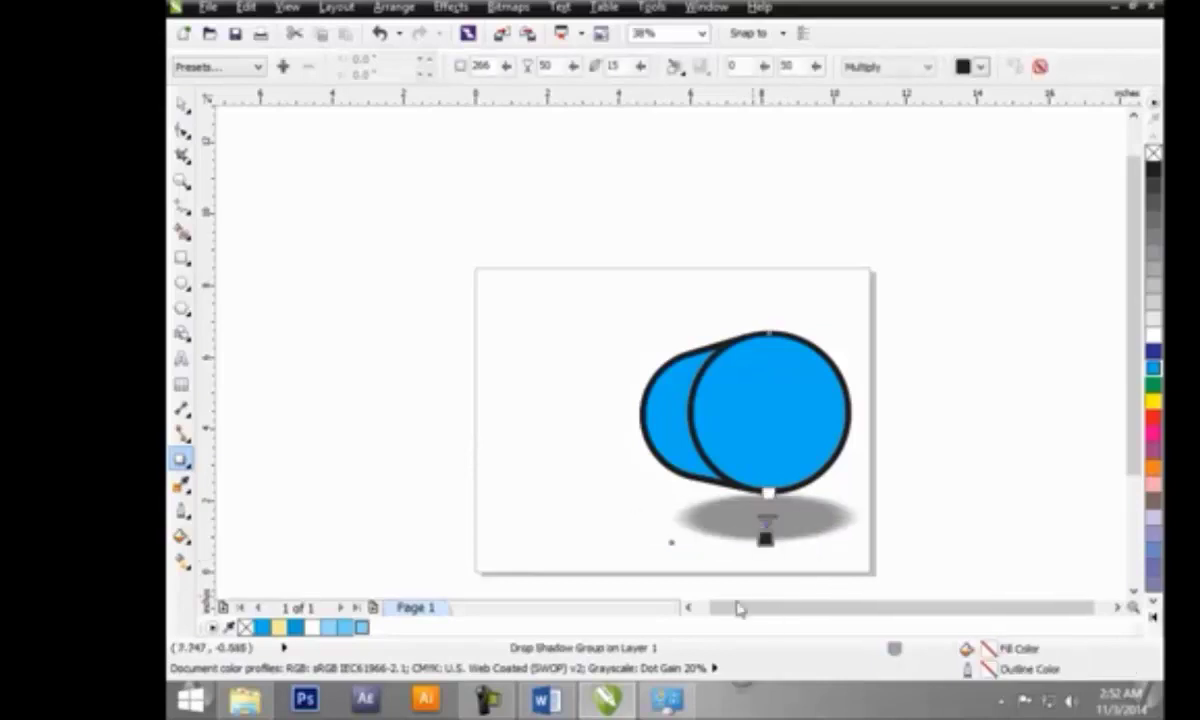
pyautogui.click(183, 104)
pyautogui.click(602, 380)
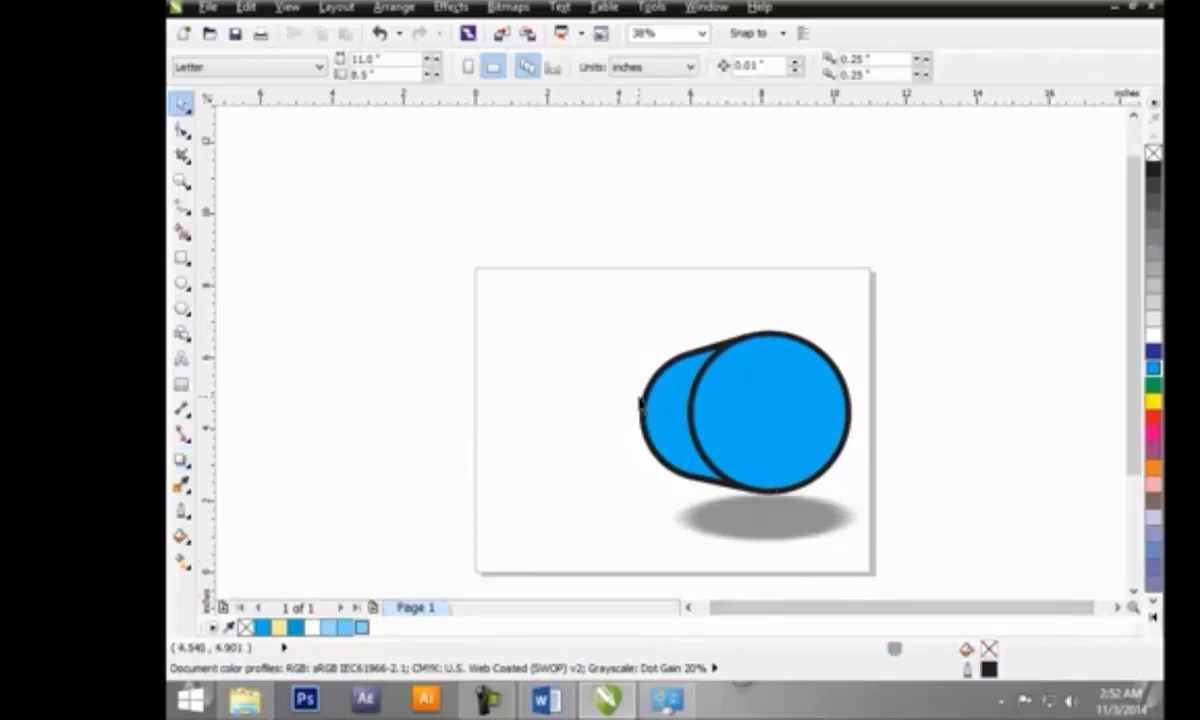
# Draw a five-sided polygon about 4.2 by 4.0 inches beside the page's left edge and shift it slightly away from the page
pyautogui.click(182, 308)
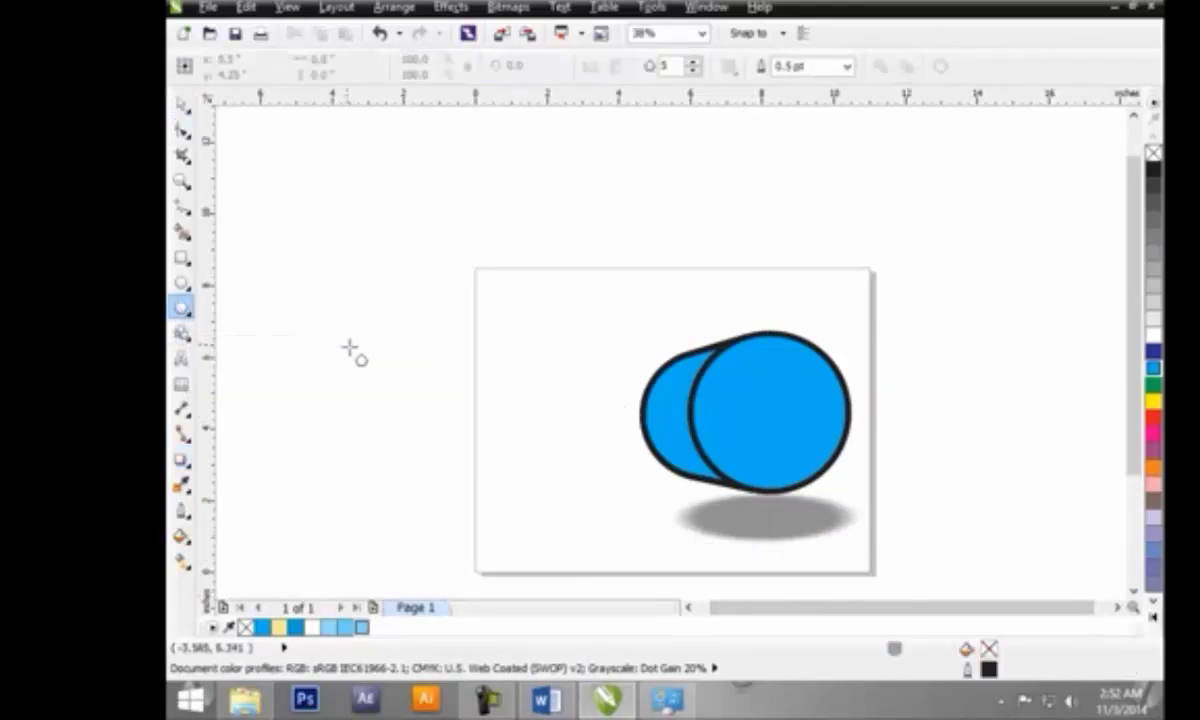
pyautogui.moveTo(332, 348); pyautogui.dragTo(420, 496)
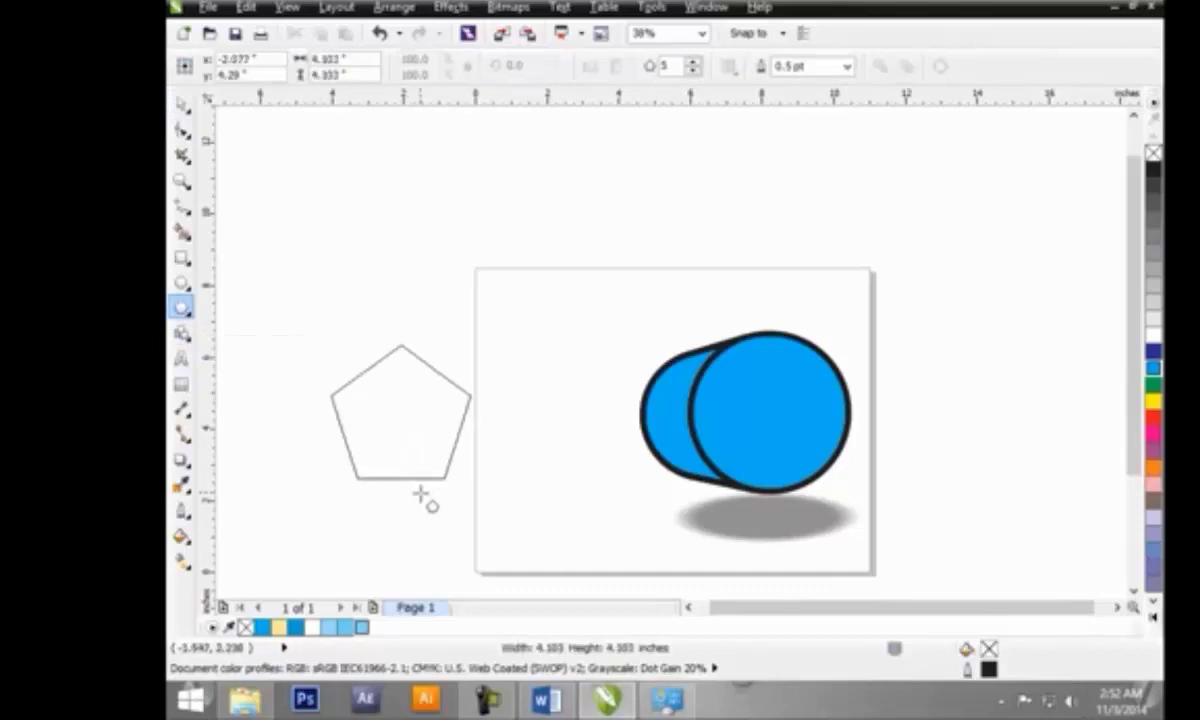
pyautogui.click(182, 104)
pyautogui.moveTo(396, 418); pyautogui.dragTo(364, 402)
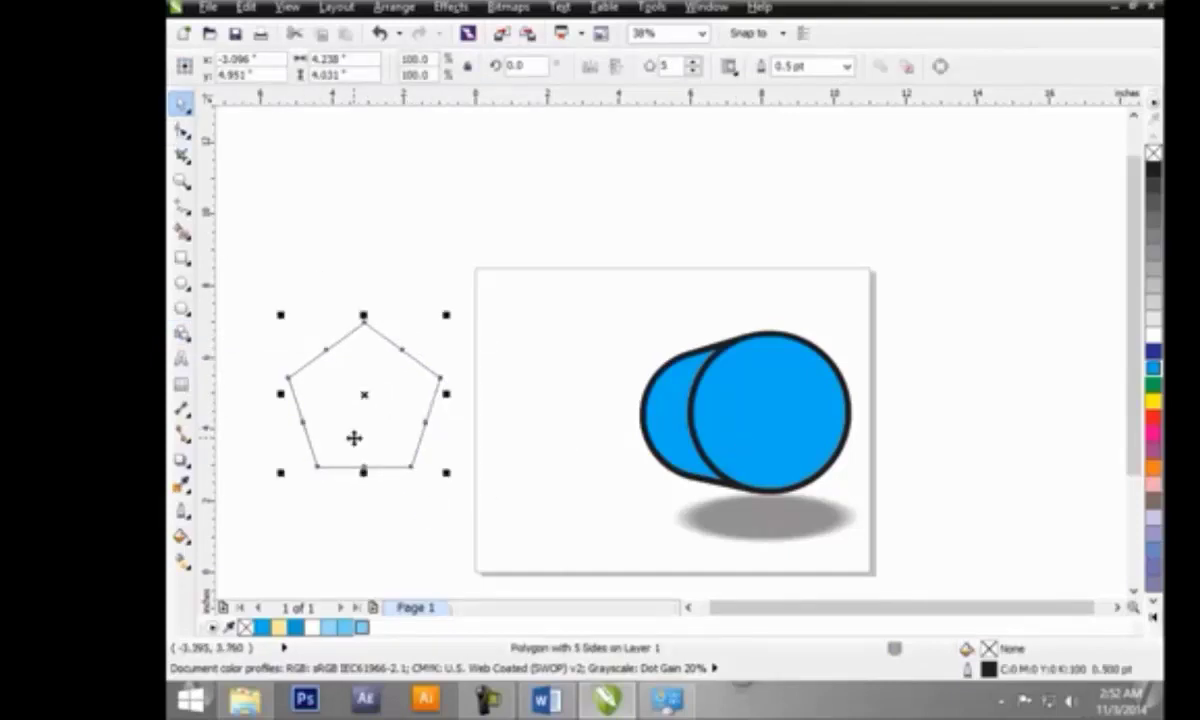
# Sample the extruded circle with the Attributes Eyedropper, apply its attributes to the pentagon, and clear the selection
pyautogui.click(181, 485)
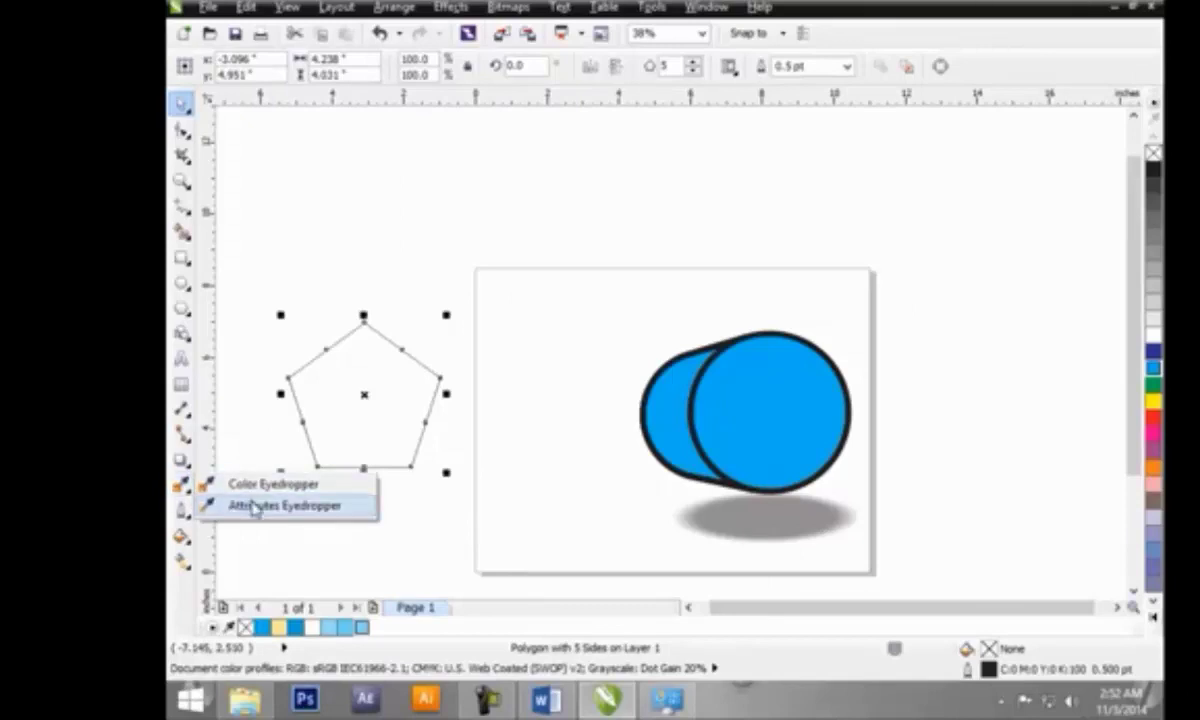
pyautogui.click(290, 506)
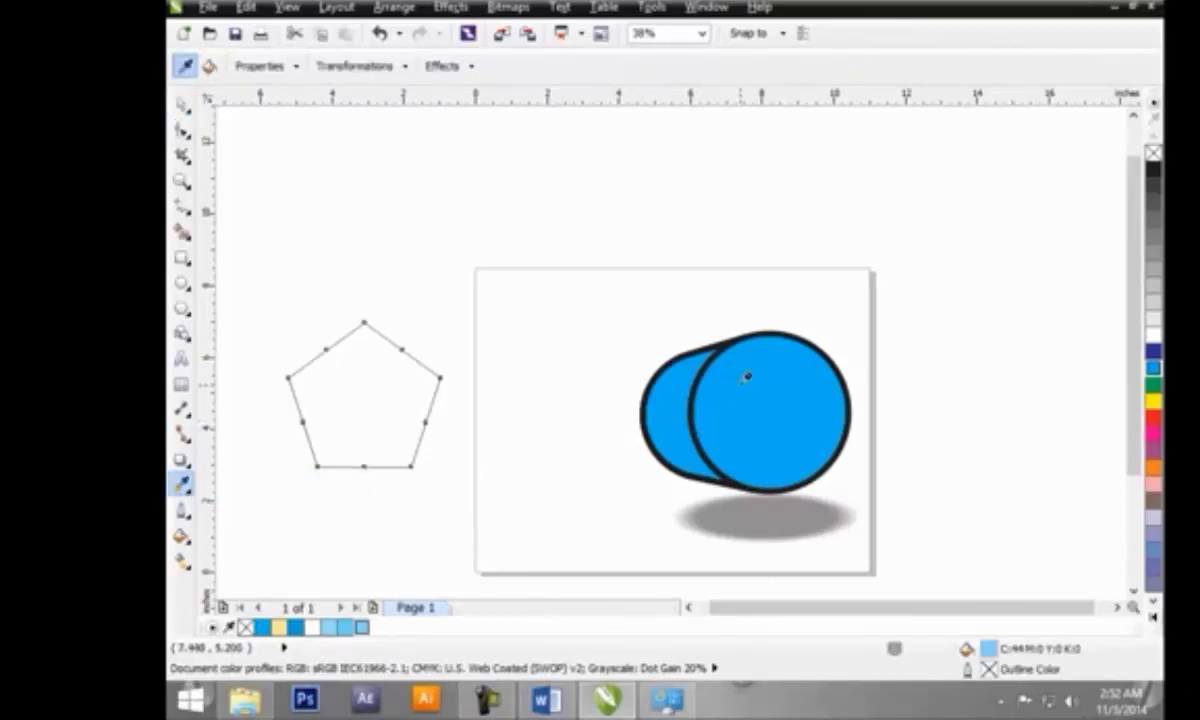
pyautogui.click(756, 380)
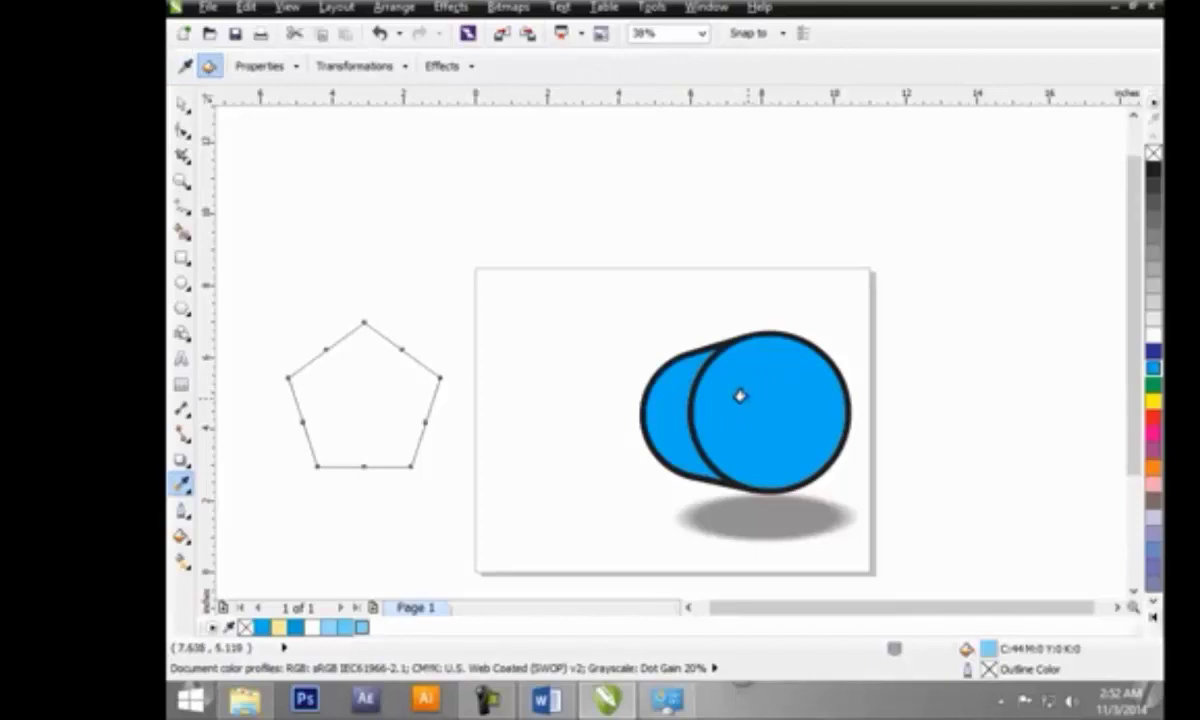
pyautogui.click(349, 373)
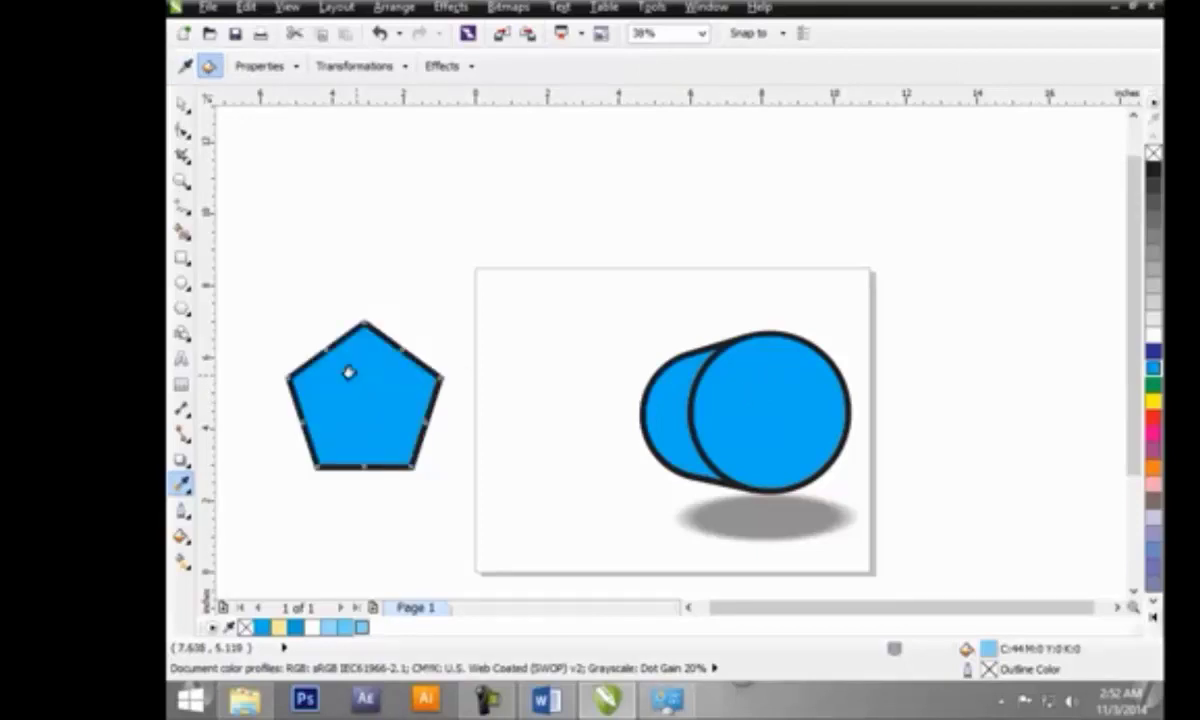
pyautogui.click(181, 104)
pyautogui.click(279, 198)
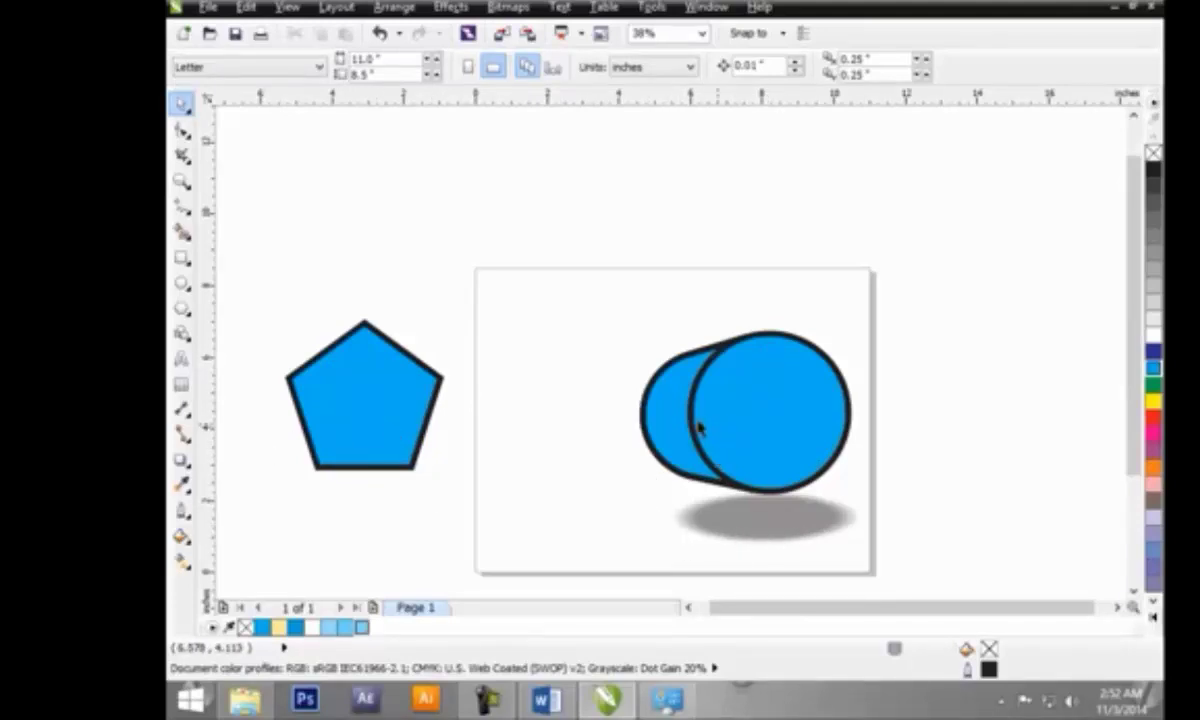
# Set the Attributes Eyedropper to also copy the Extrude and Drop Shadow effects, keeping the outline, fill and text properties included
pyautogui.click(741, 424)
pyautogui.click(181, 484)
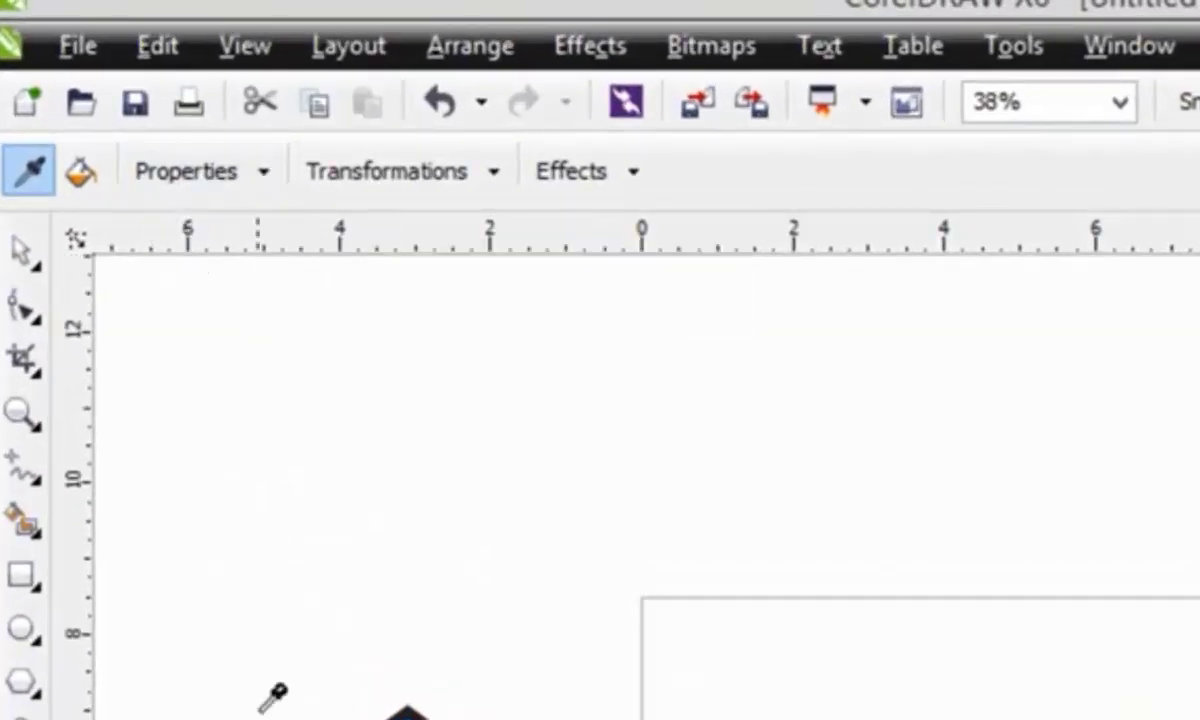
pyautogui.click(262, 171)
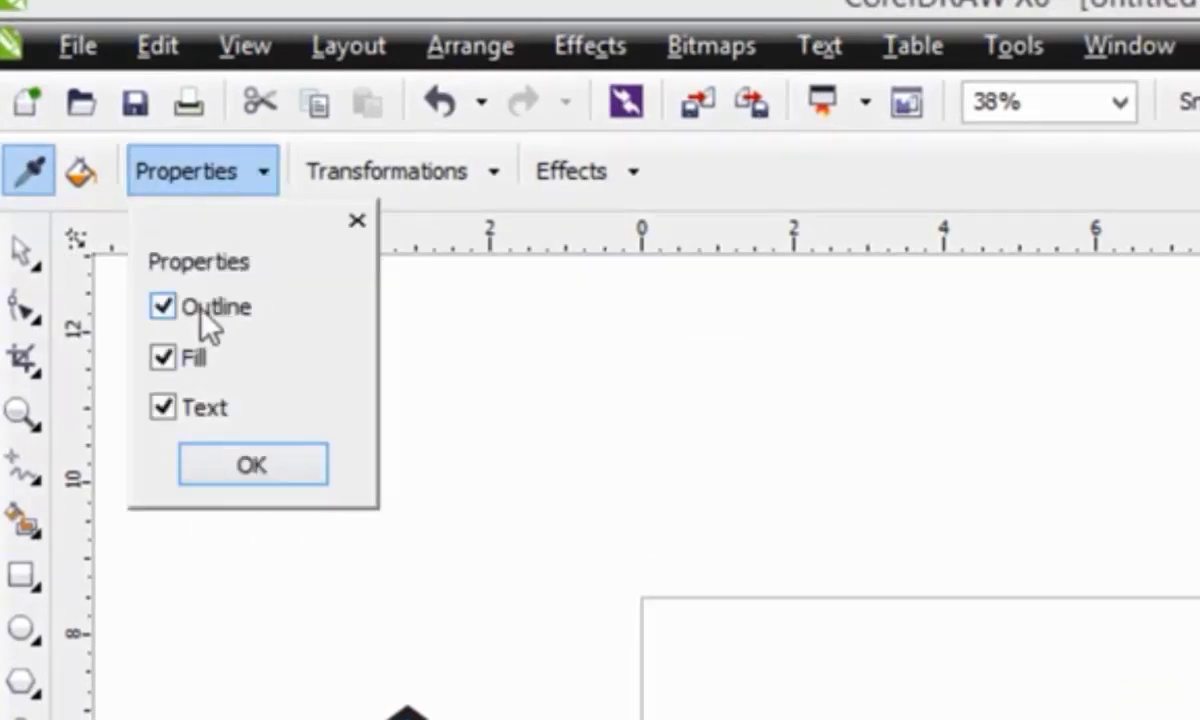
pyautogui.click(225, 465)
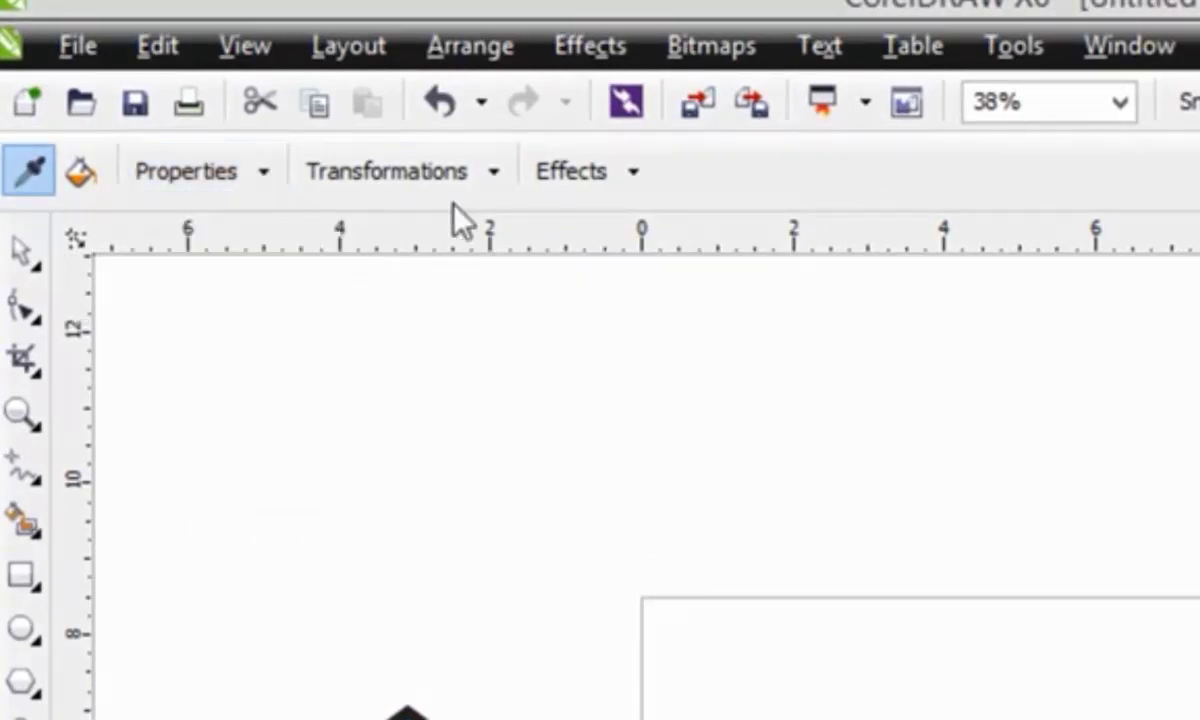
pyautogui.click(465, 171)
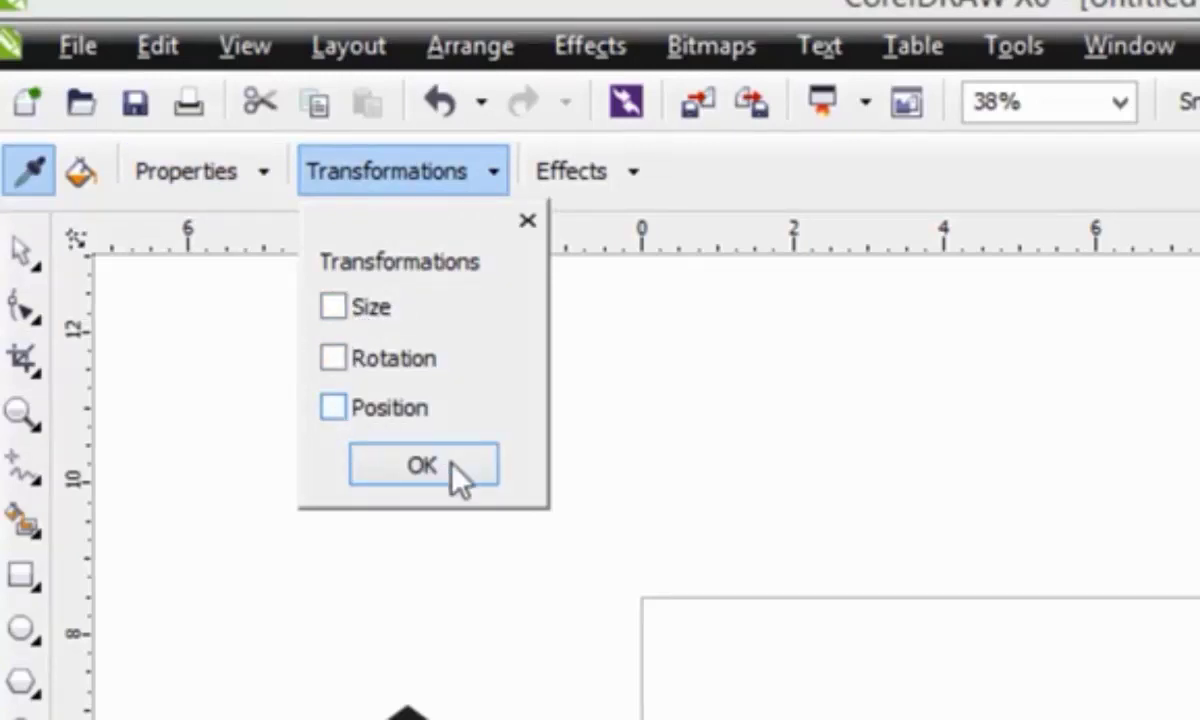
pyautogui.click(528, 220)
pyautogui.click(618, 175)
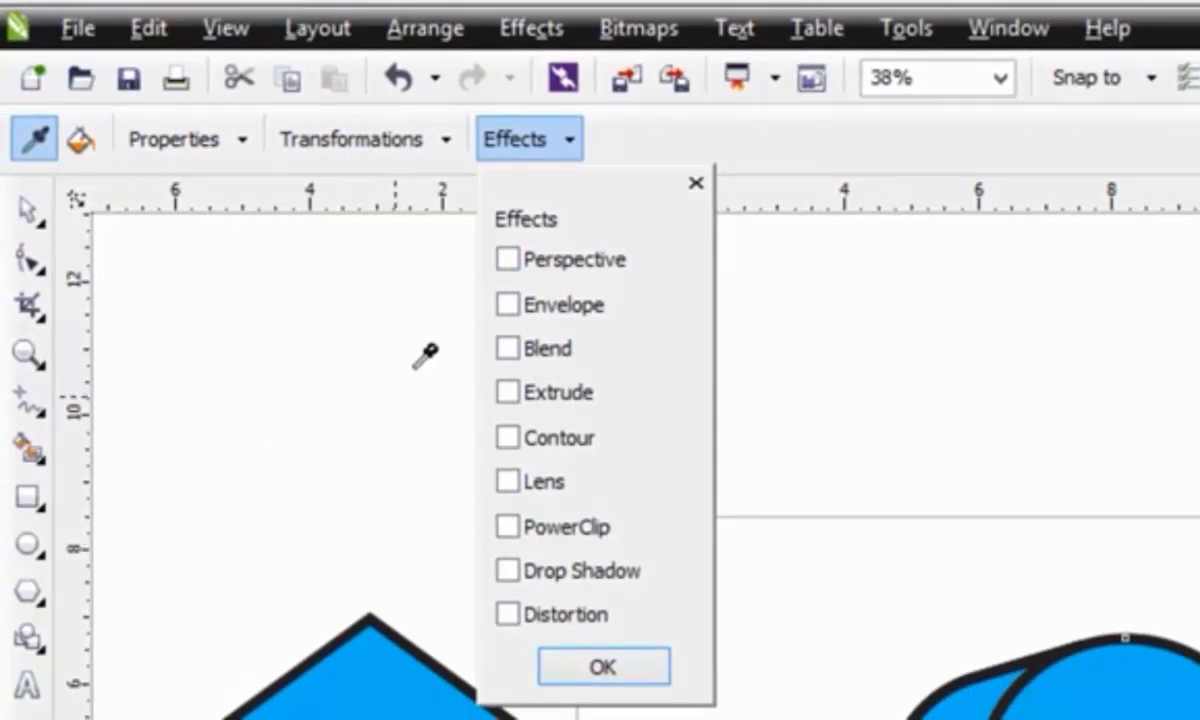
pyautogui.click(508, 395)
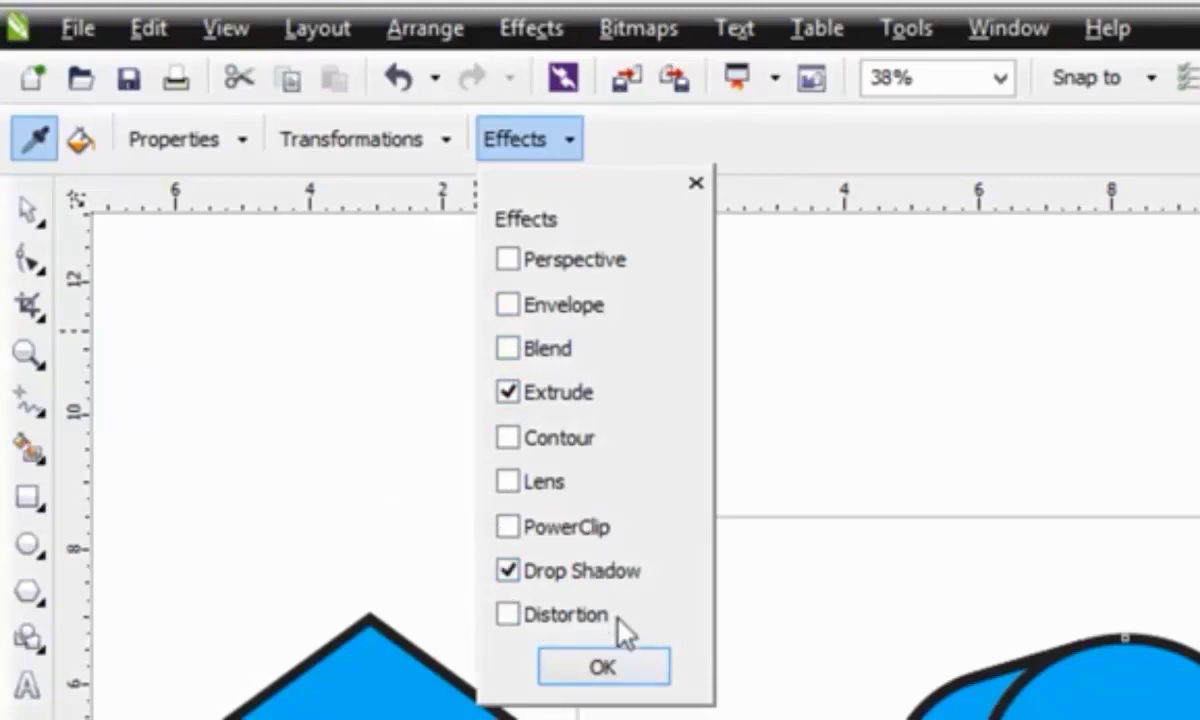
pyautogui.click(608, 670)
# Include size and rotation among the transformations that the Attributes Eyedropper copies
pyautogui.click(423, 156)
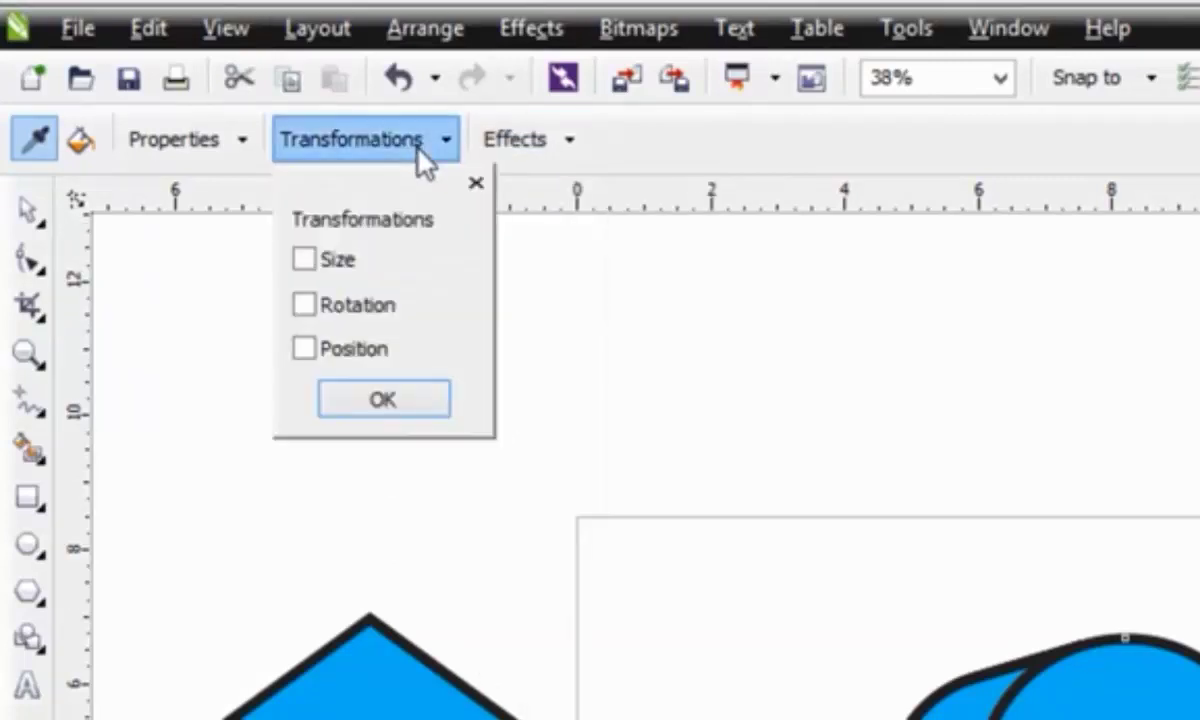
pyautogui.click(302, 268)
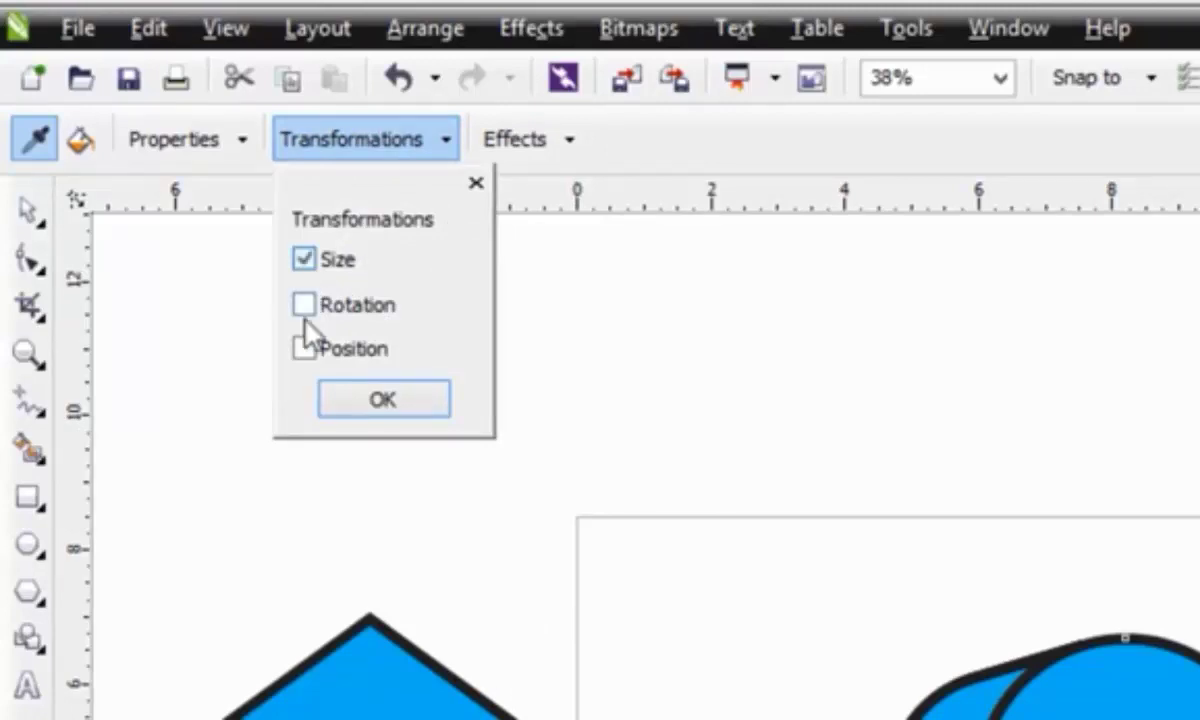
pyautogui.click(386, 403)
# Sample the extruded circle with the Attributes Eyedropper and apply its size, extrusion and drop shadow to the pentagon
pyautogui.click(751, 395)
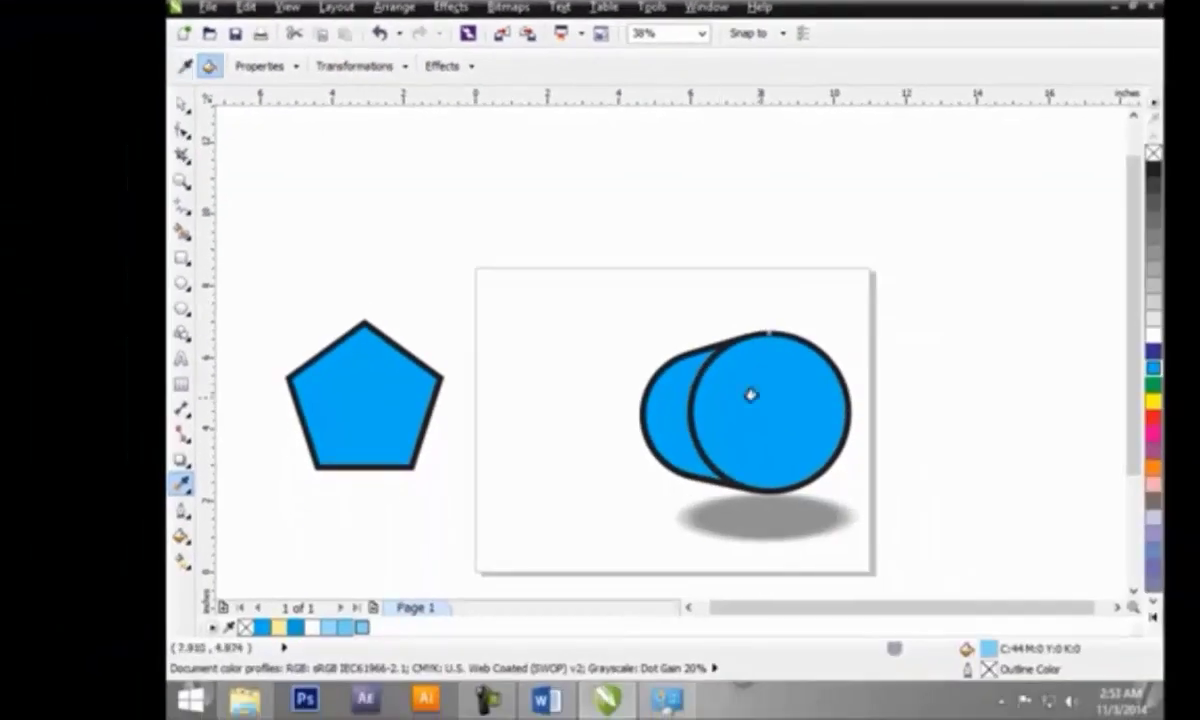
pyautogui.click(392, 357)
pyautogui.click(366, 358)
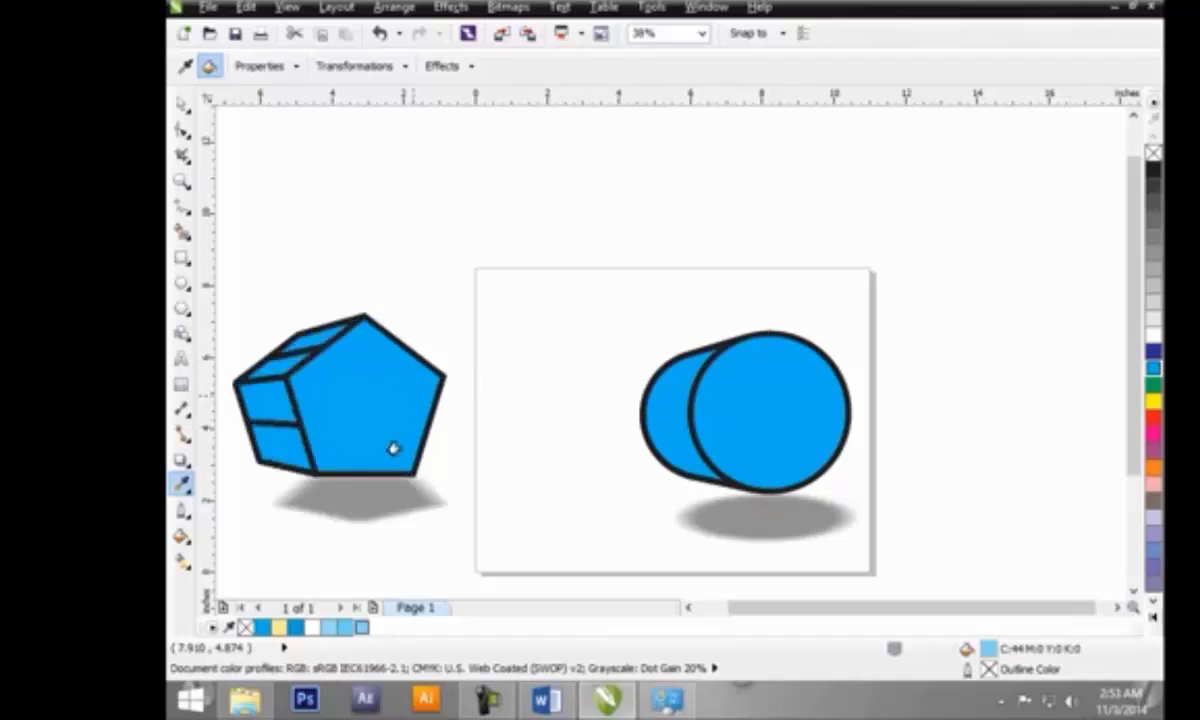
# Delete the extruded pentagon and the extruded circle together with their effects
pyautogui.click(181, 104)
pyautogui.click(320, 401)
pyautogui.press('Delete')
pyautogui.click(771, 418)
pyautogui.press('Delete')
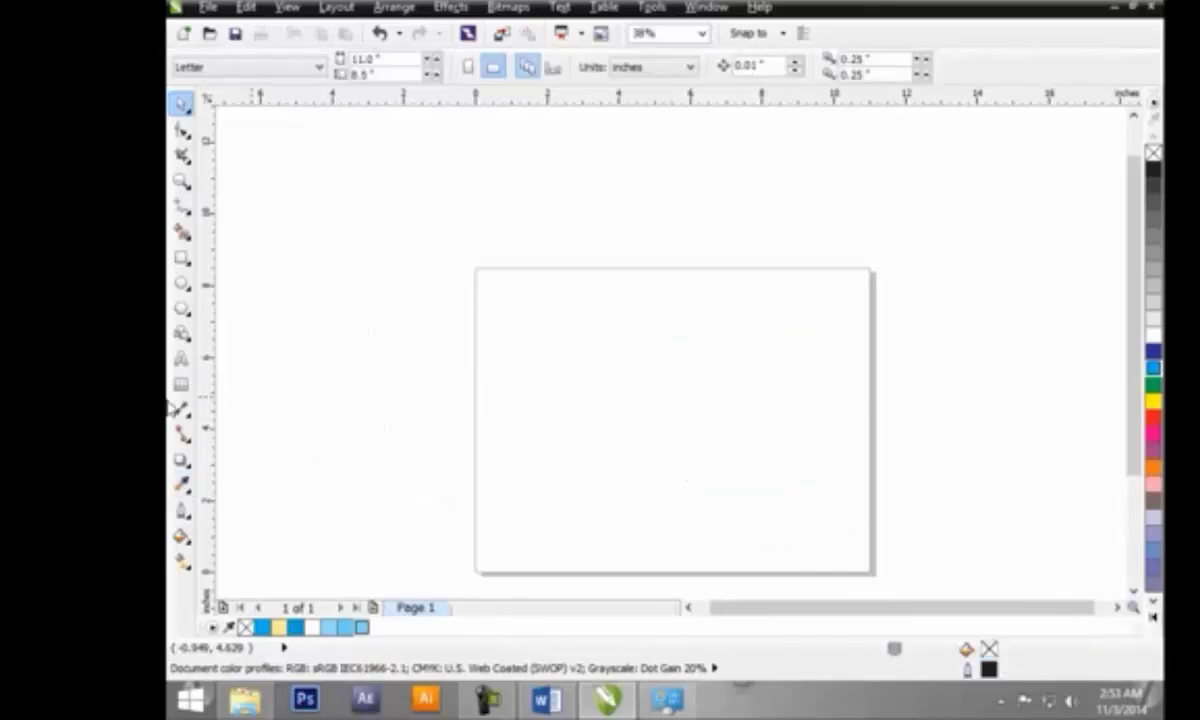
# Draw a square about 4.2 by 4.2 inches in the right half of the page and fill it with magenta
pyautogui.click(181, 258)
pyautogui.moveTo(680, 337); pyautogui.dragTo(832, 490)
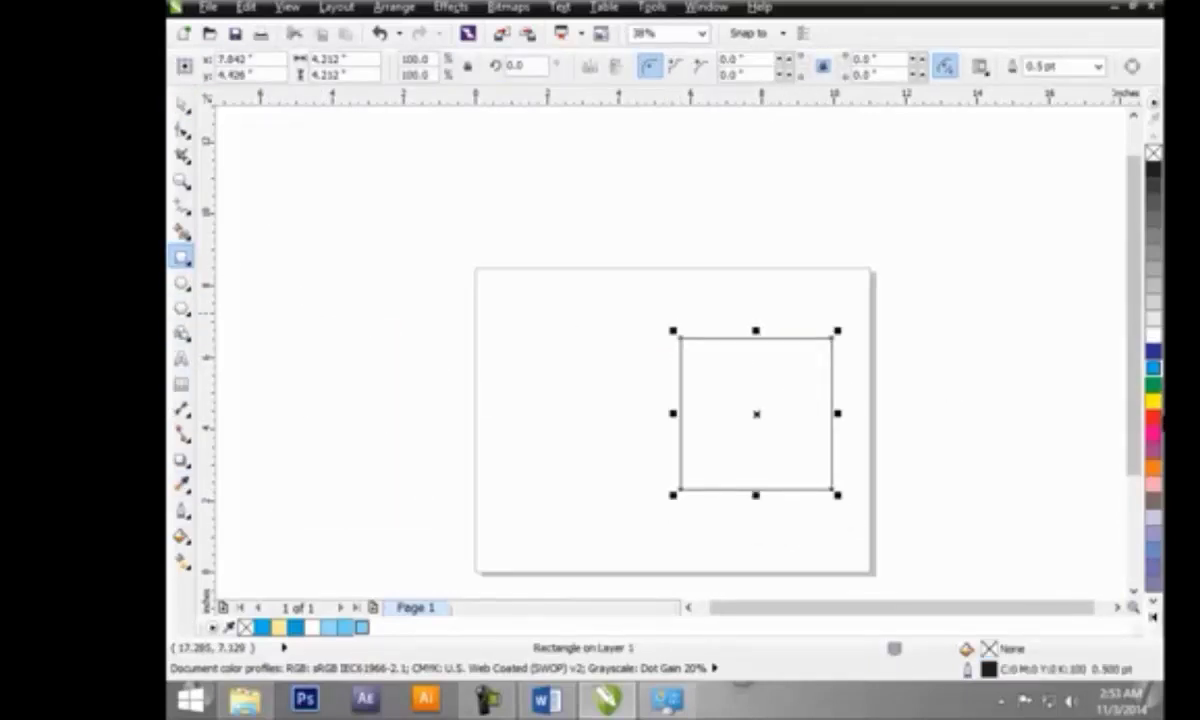
pyautogui.click(1154, 437)
# Set the magenta square's outline width to 8 pt and rotate the square clockwise to about 346 degrees
pyautogui.click(1099, 67)
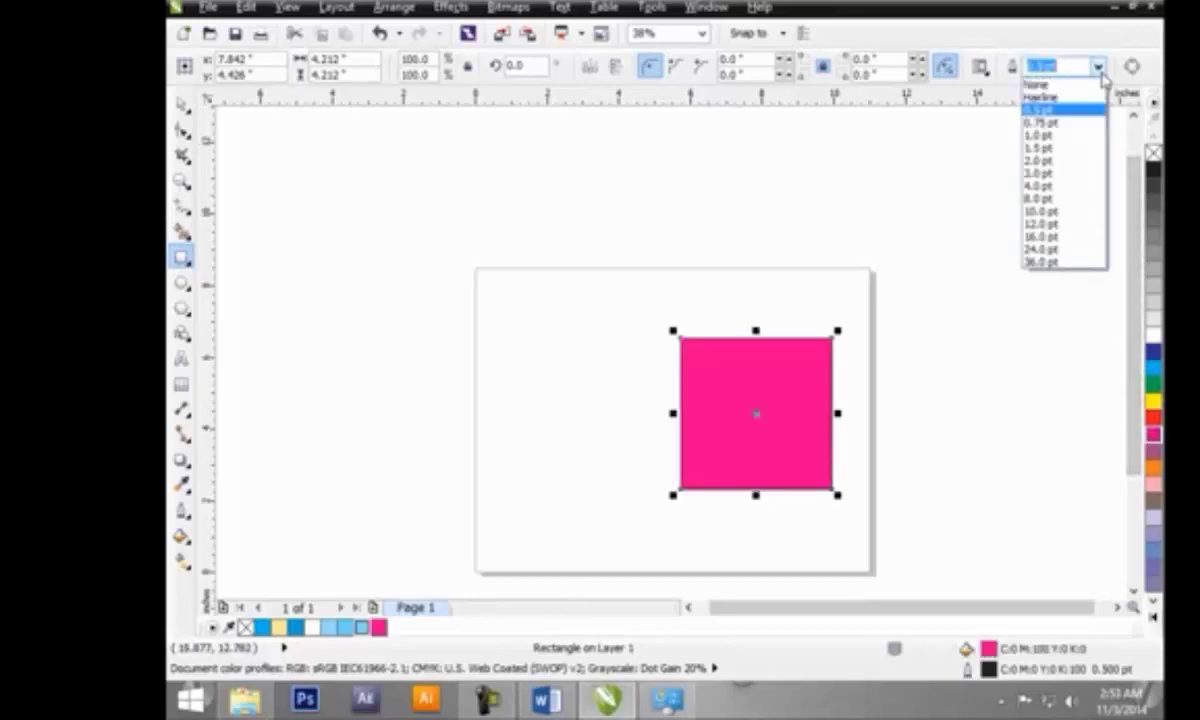
pyautogui.click(1036, 186)
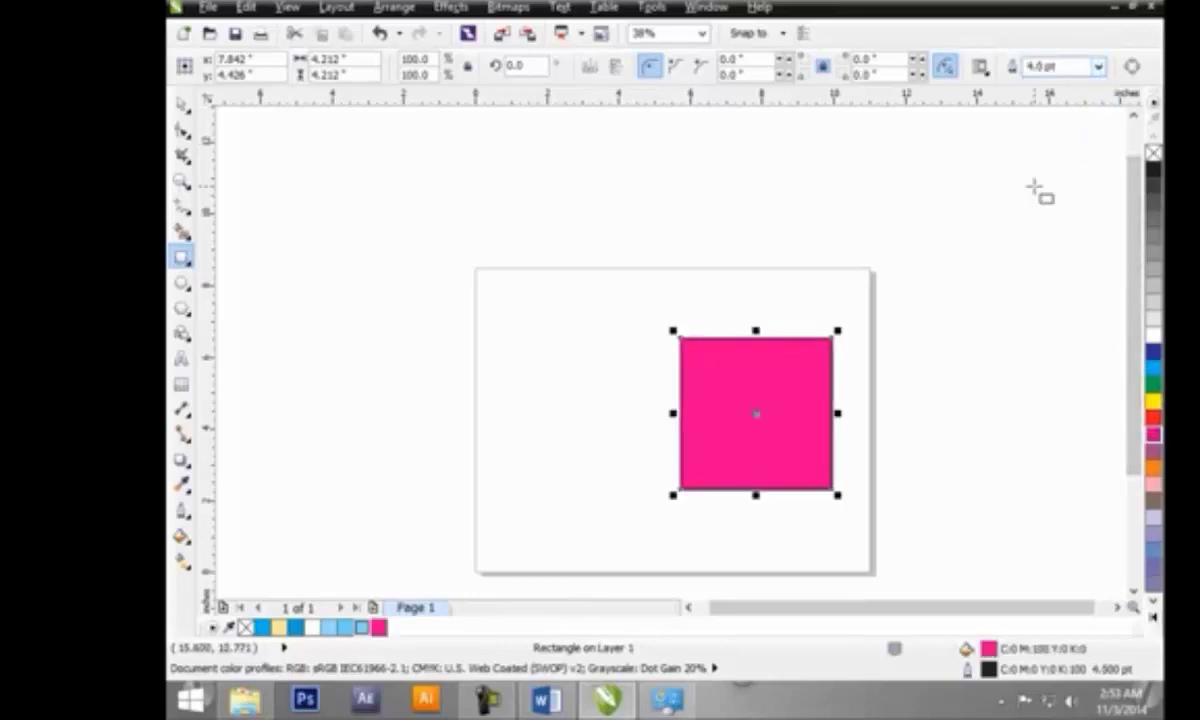
pyautogui.click(1097, 67)
pyautogui.click(968, 198)
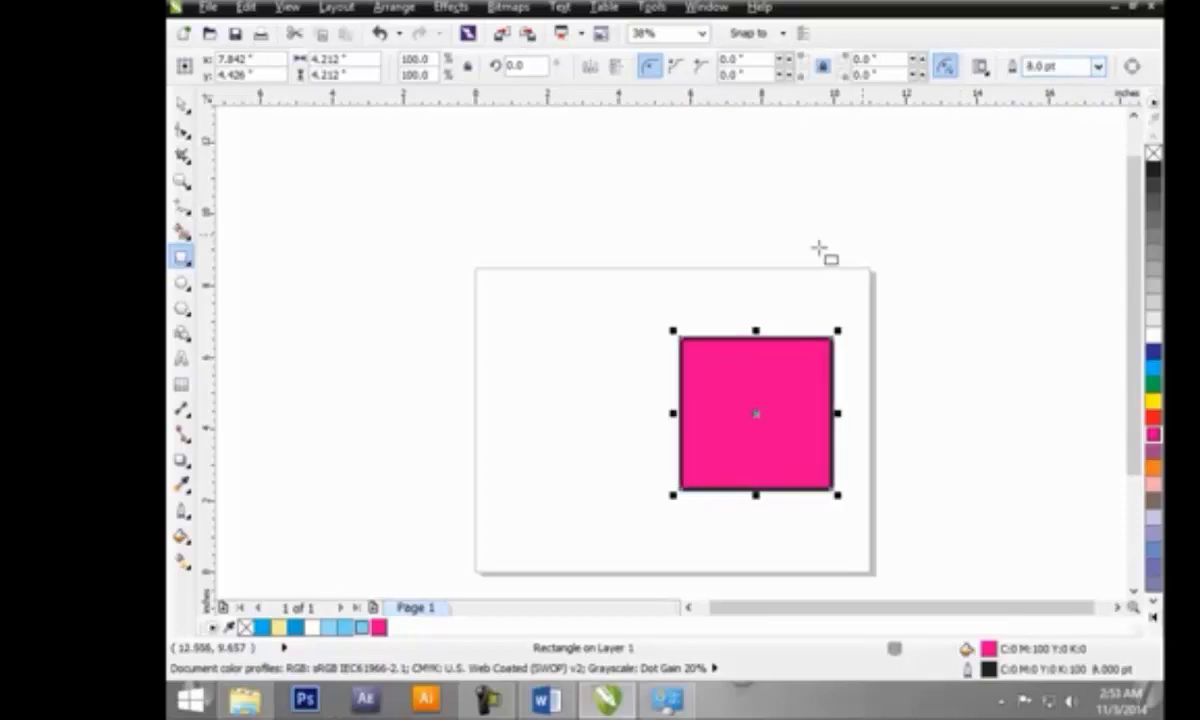
pyautogui.click(756, 413)
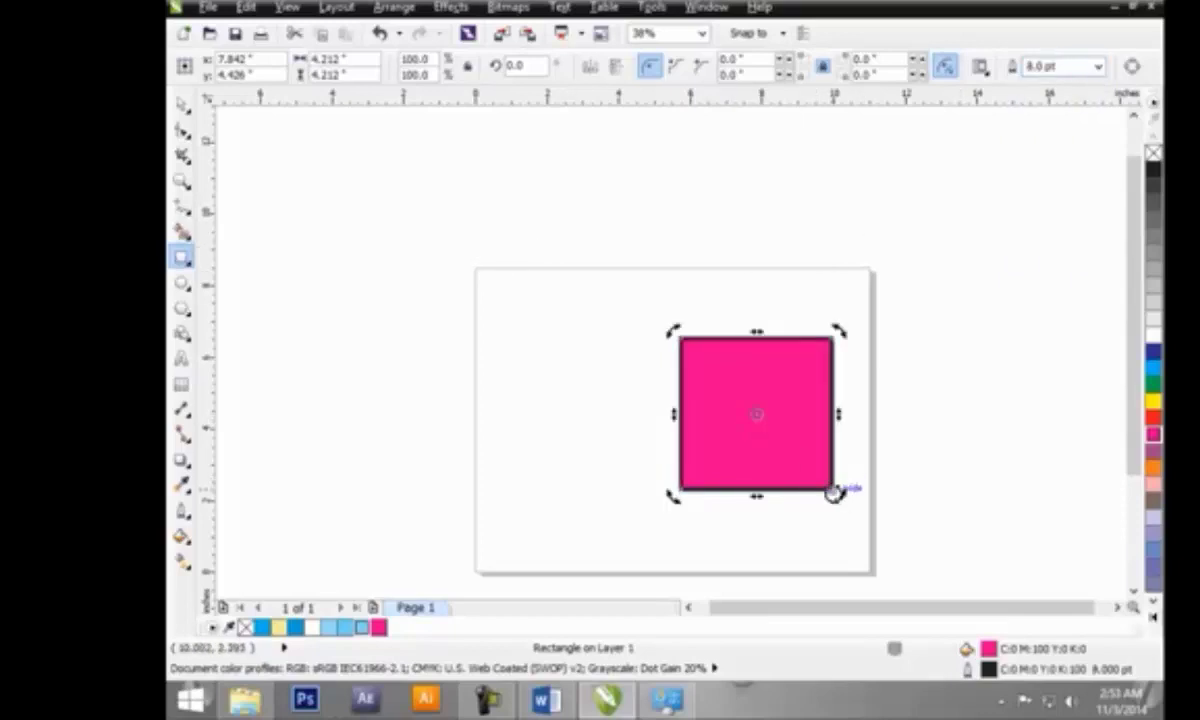
pyautogui.moveTo(837, 492); pyautogui.dragTo(820, 522)
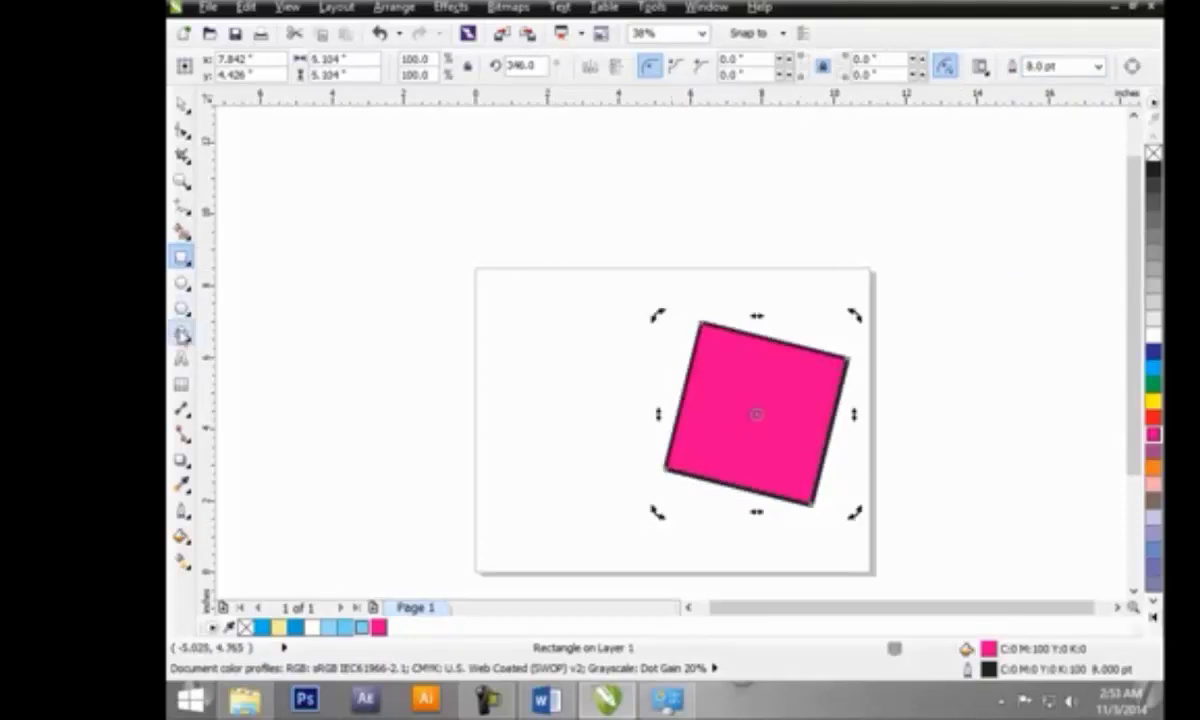
# Draw a second square about 3.7 inches wide across the page's left edge and apply the magenta square's sampled attributes to it
pyautogui.click(181, 257)
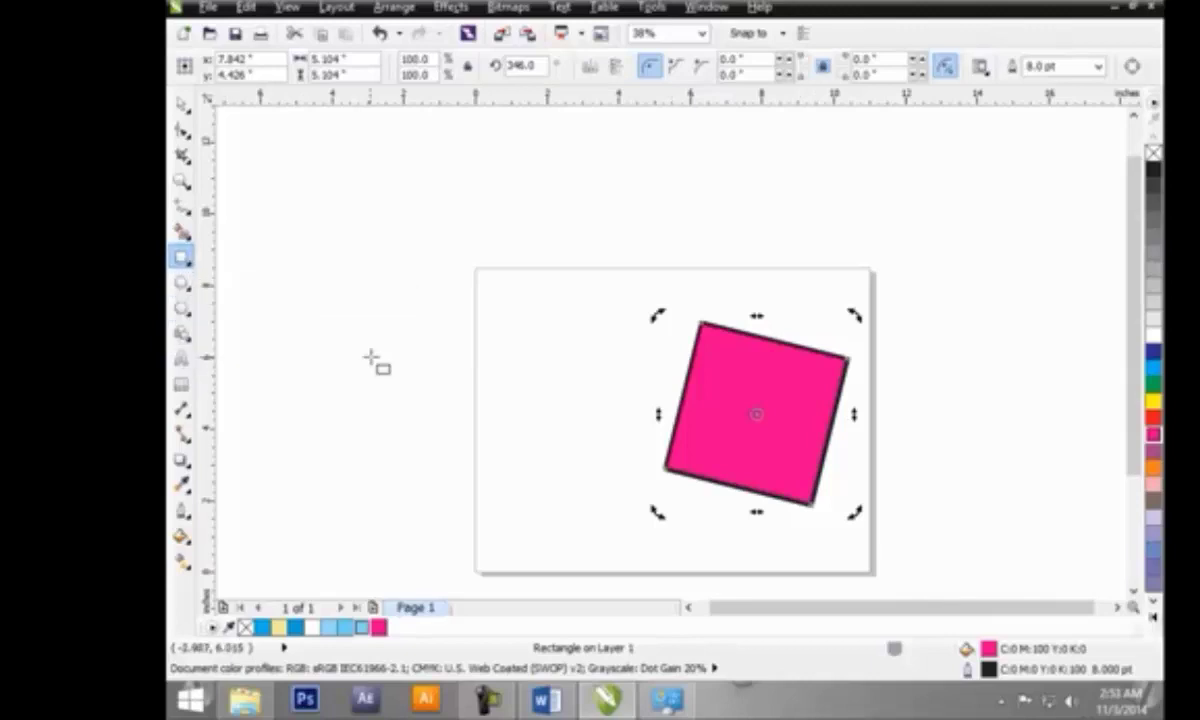
pyautogui.moveTo(393, 343); pyautogui.dragTo(485, 476)
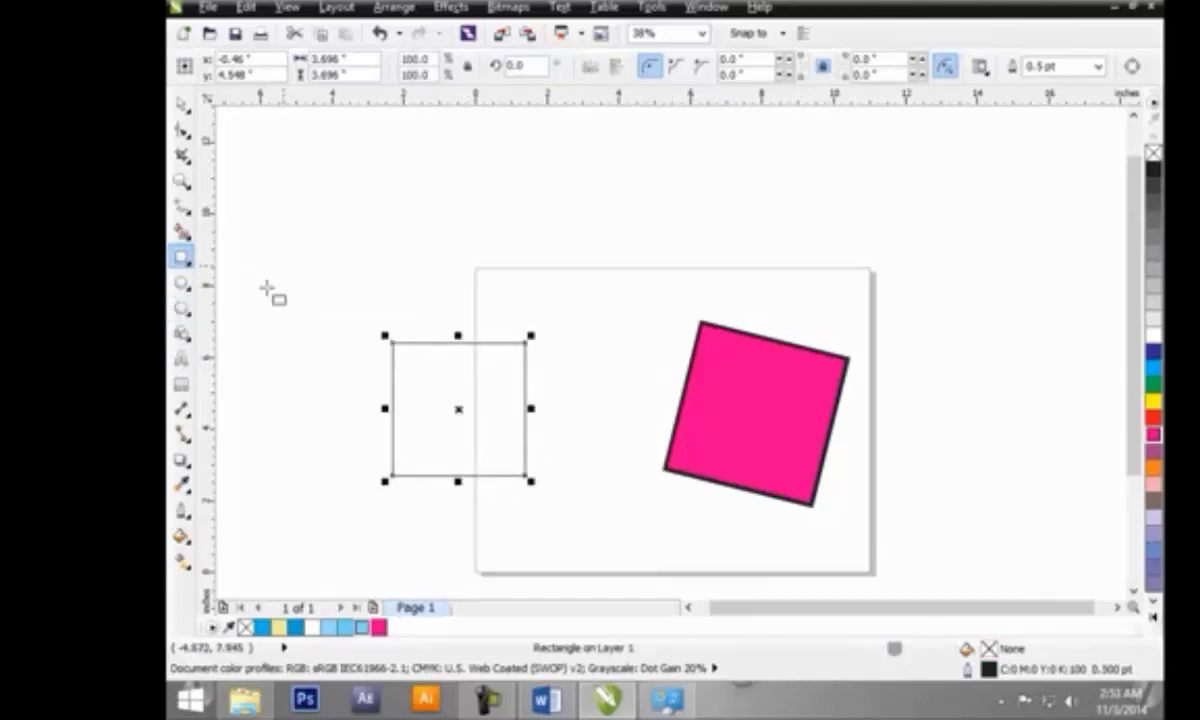
pyautogui.click(182, 483)
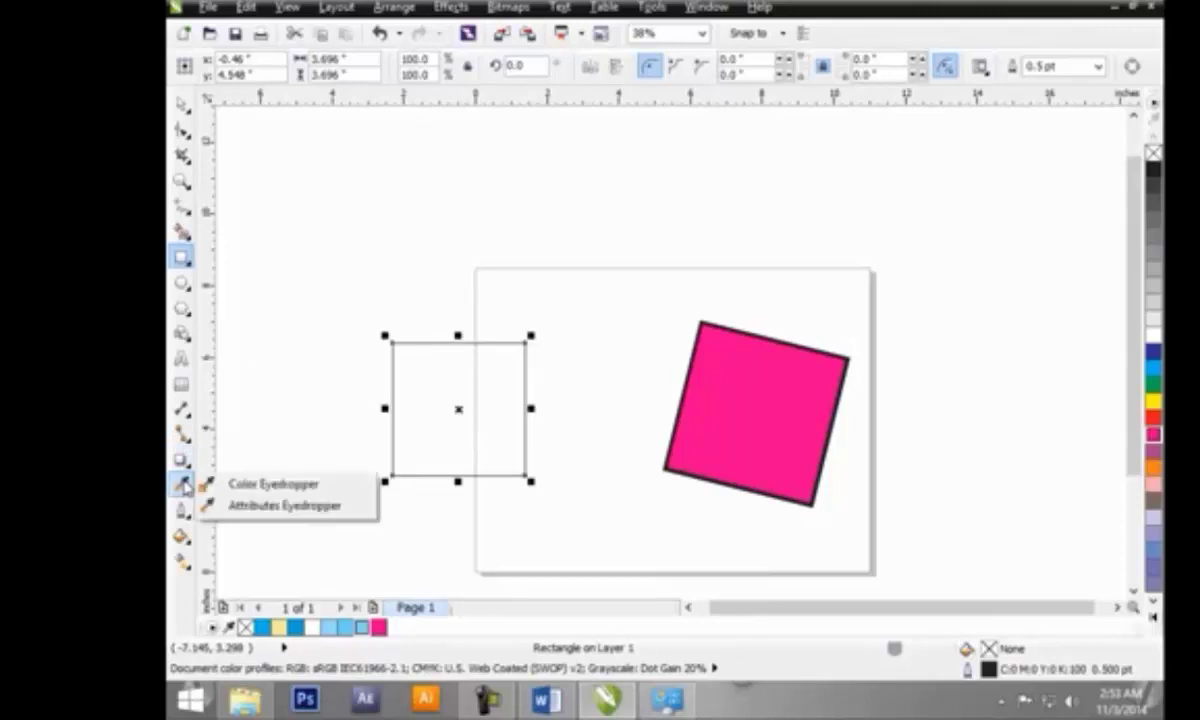
pyautogui.click(255, 503)
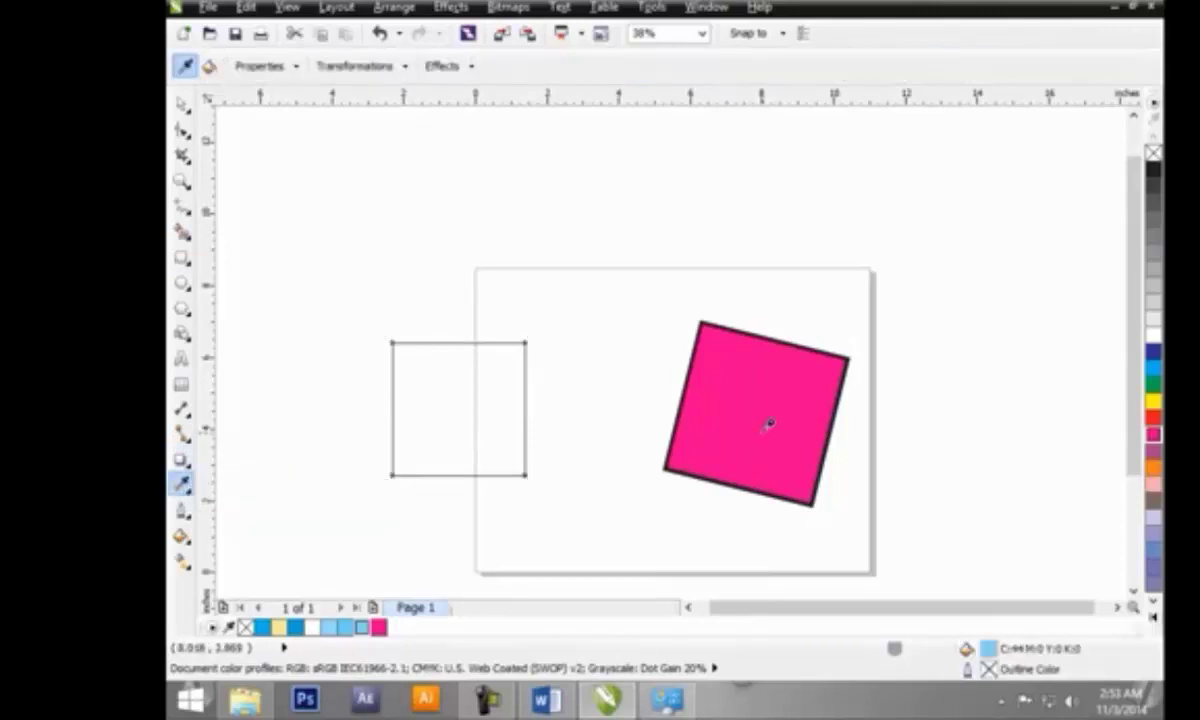
pyautogui.click(767, 427)
pyautogui.click(467, 418)
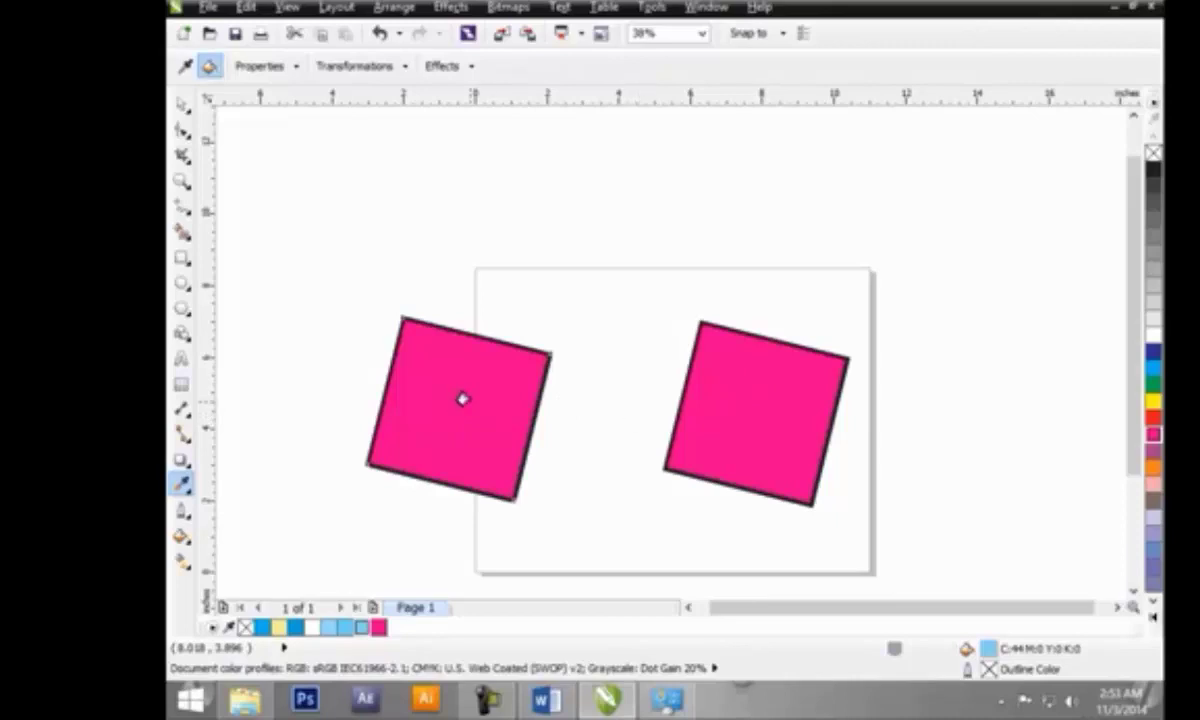
# Review which properties and transformations the Attributes Eyedropper is set to copy
pyautogui.click(195, 103)
pyautogui.click(181, 483)
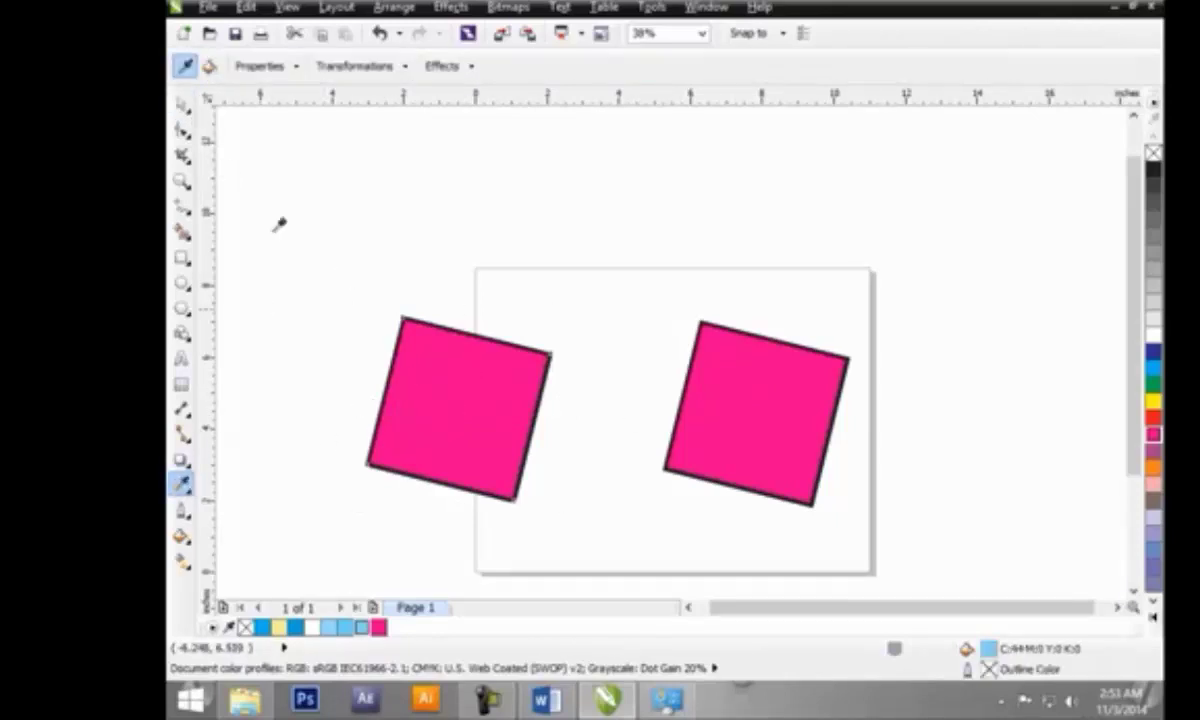
pyautogui.click(265, 66)
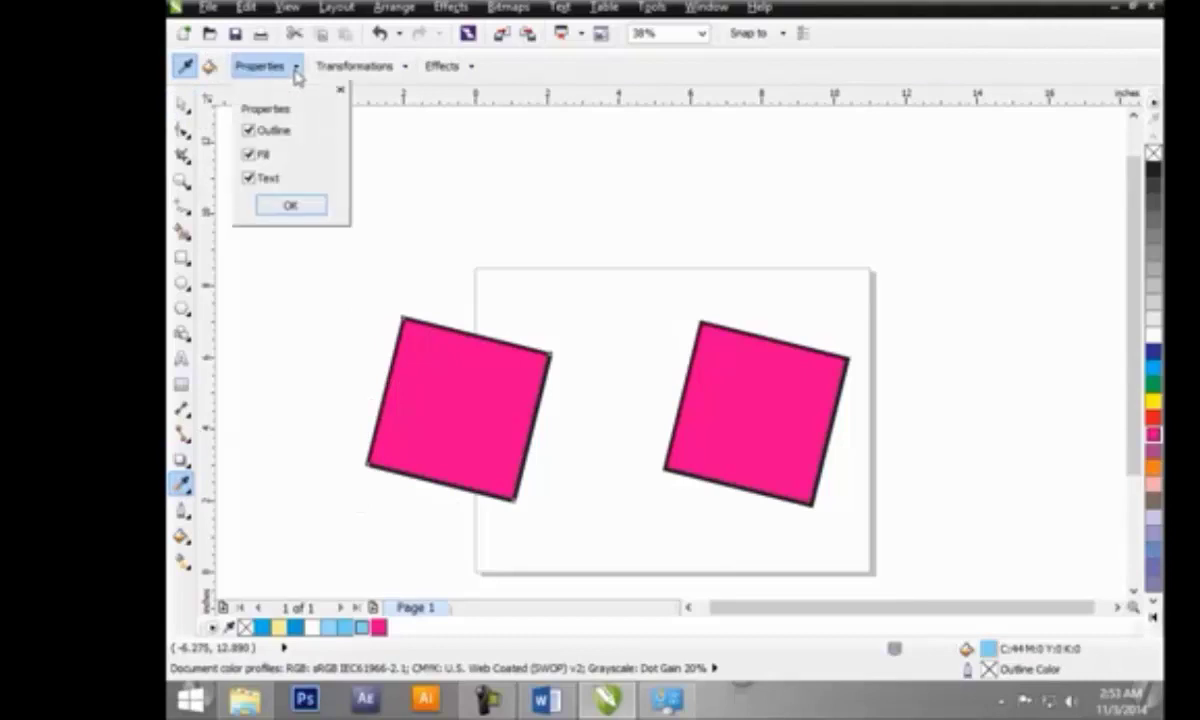
pyautogui.click(397, 70)
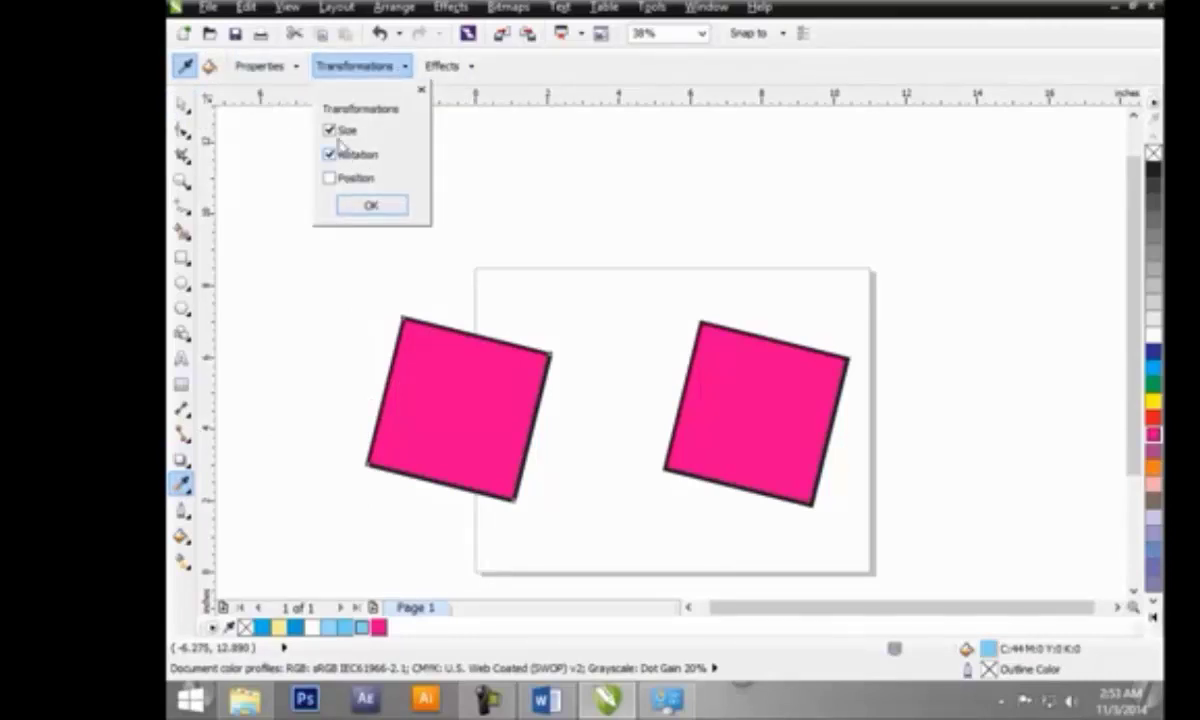
pyautogui.click(295, 228)
# Shrink the second square to about 59.5% scale and reapply the larger square's attributes to it with the Attributes Eyedropper
pyautogui.click(181, 106)
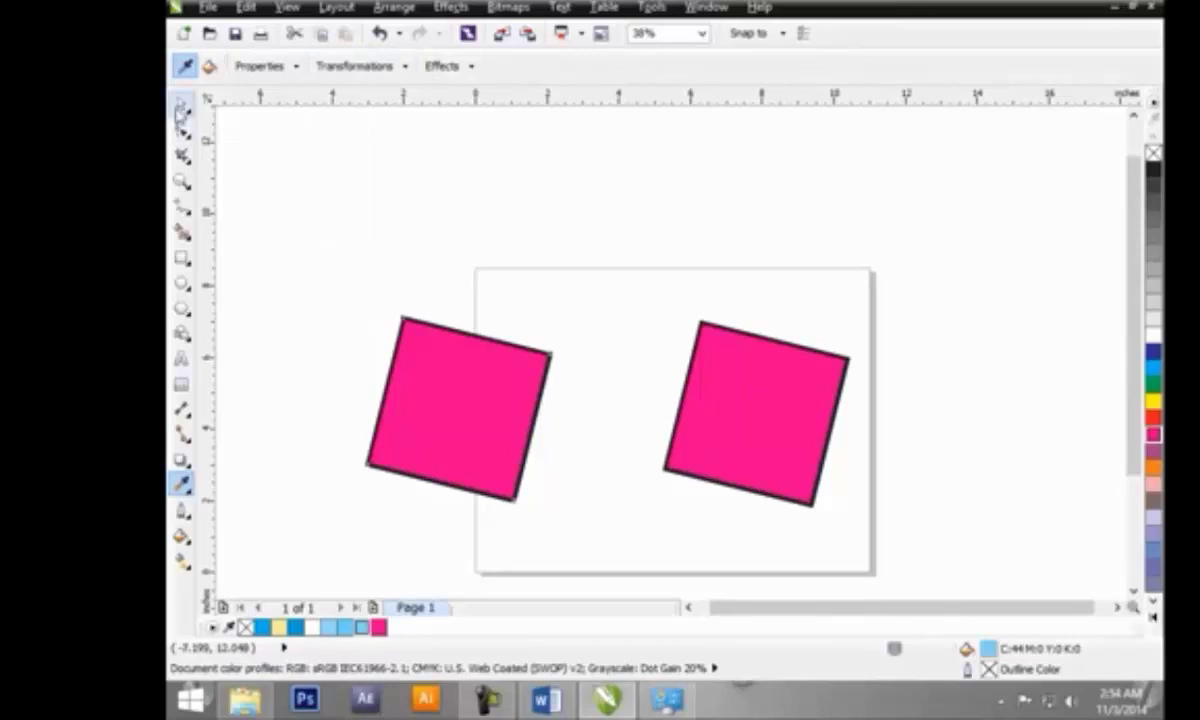
pyautogui.click(515, 490)
pyautogui.moveTo(556, 507); pyautogui.dragTo(514, 498)
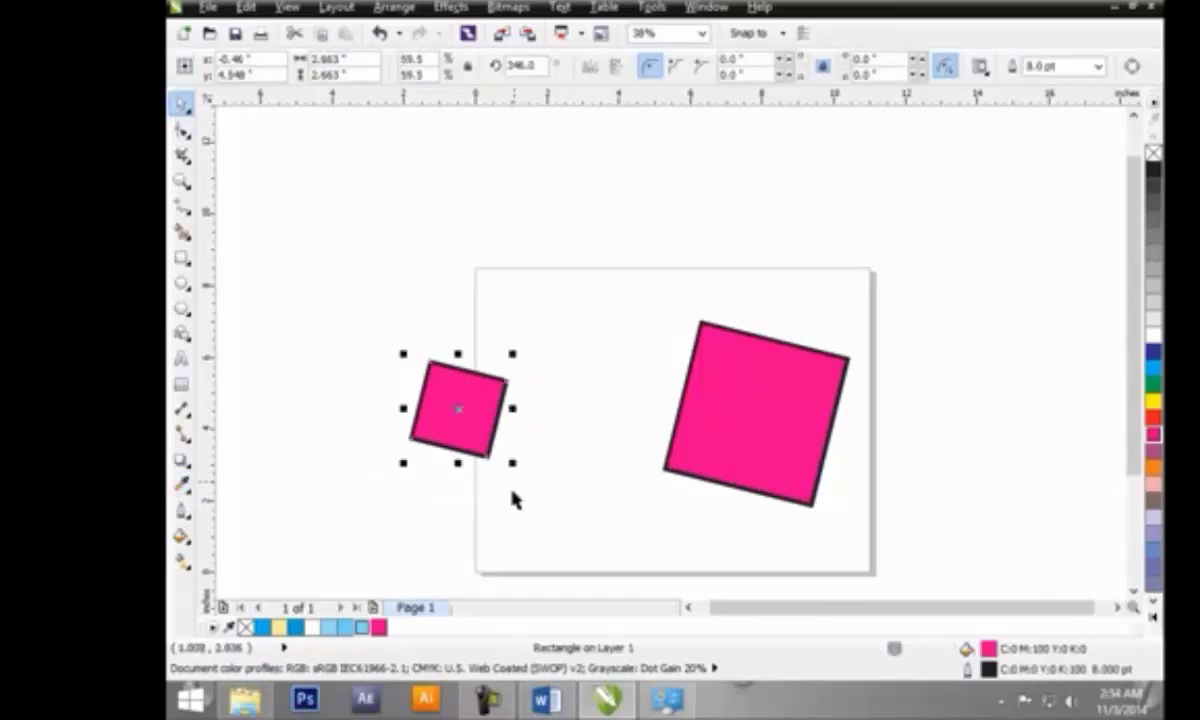
pyautogui.click(181, 483)
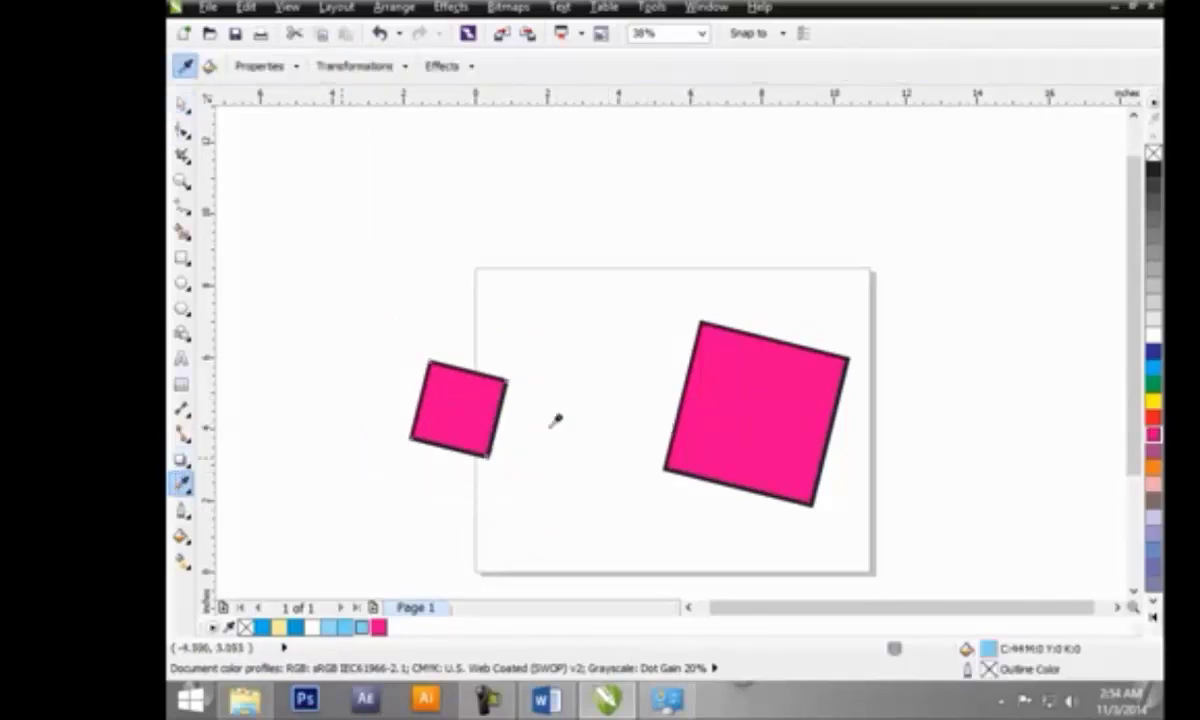
pyautogui.click(712, 403)
pyautogui.click(458, 405)
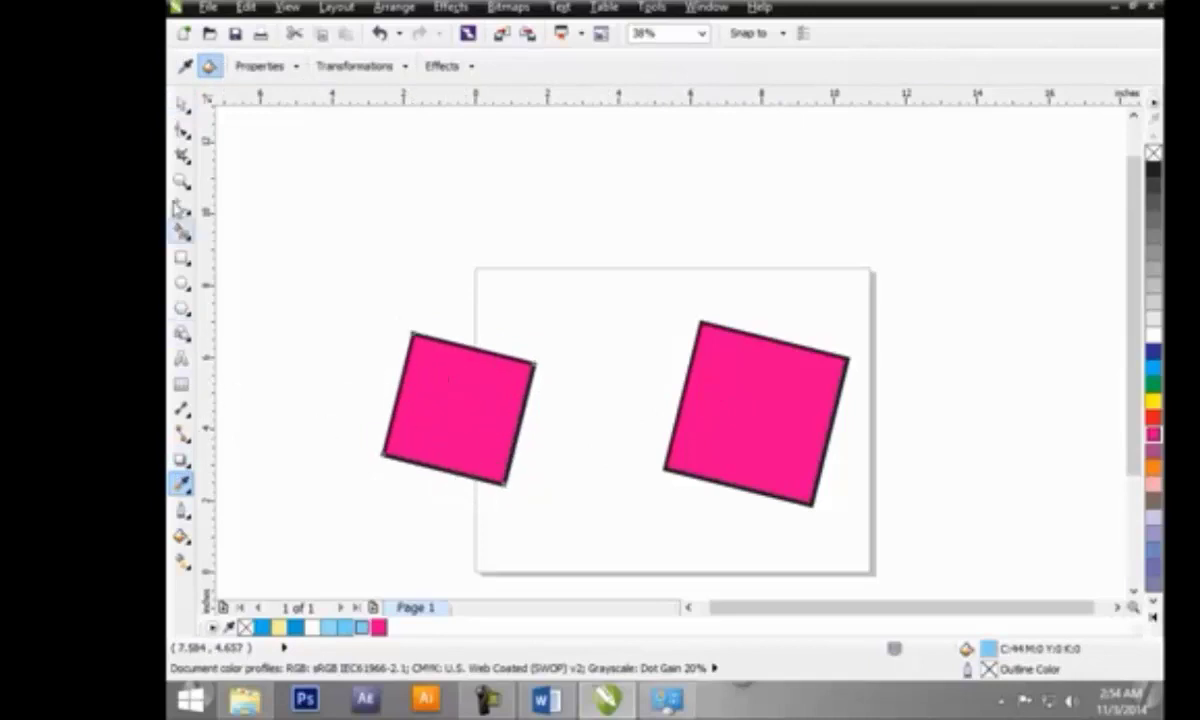
# Delete both magenta squares, leaving the page empty
pyautogui.press('space')
pyautogui.click(458, 410)
pyautogui.press('Delete')
pyautogui.click(707, 429)
pyautogui.press('Delete')
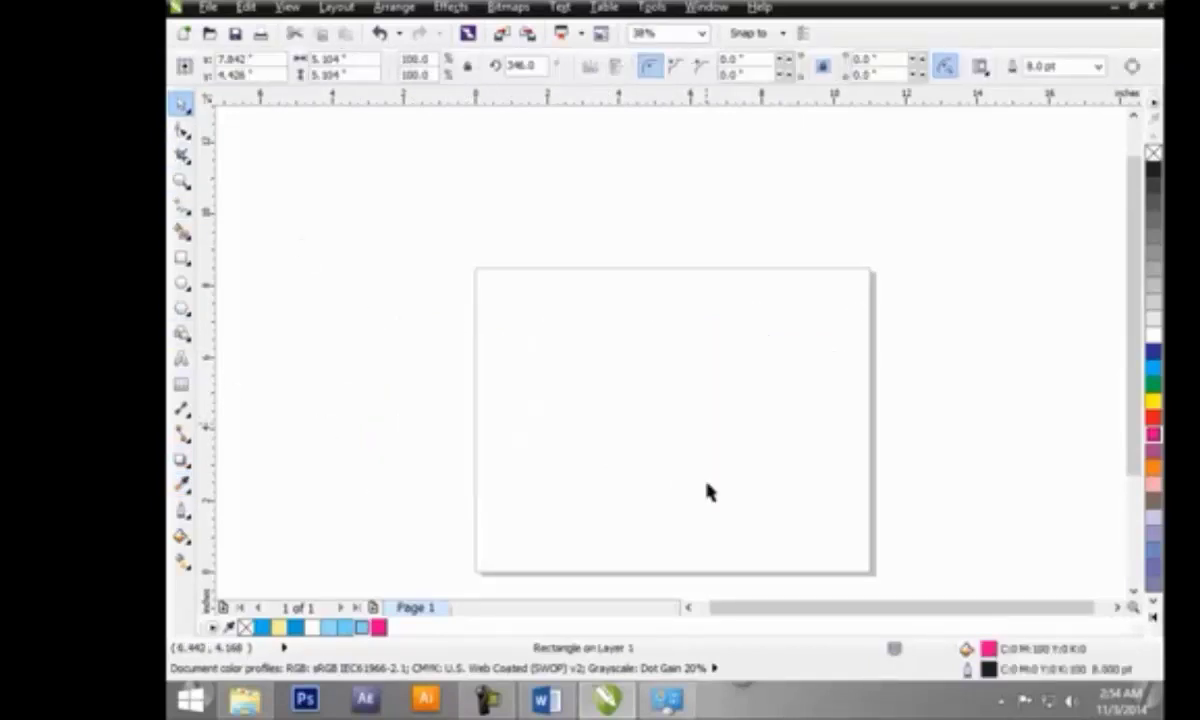